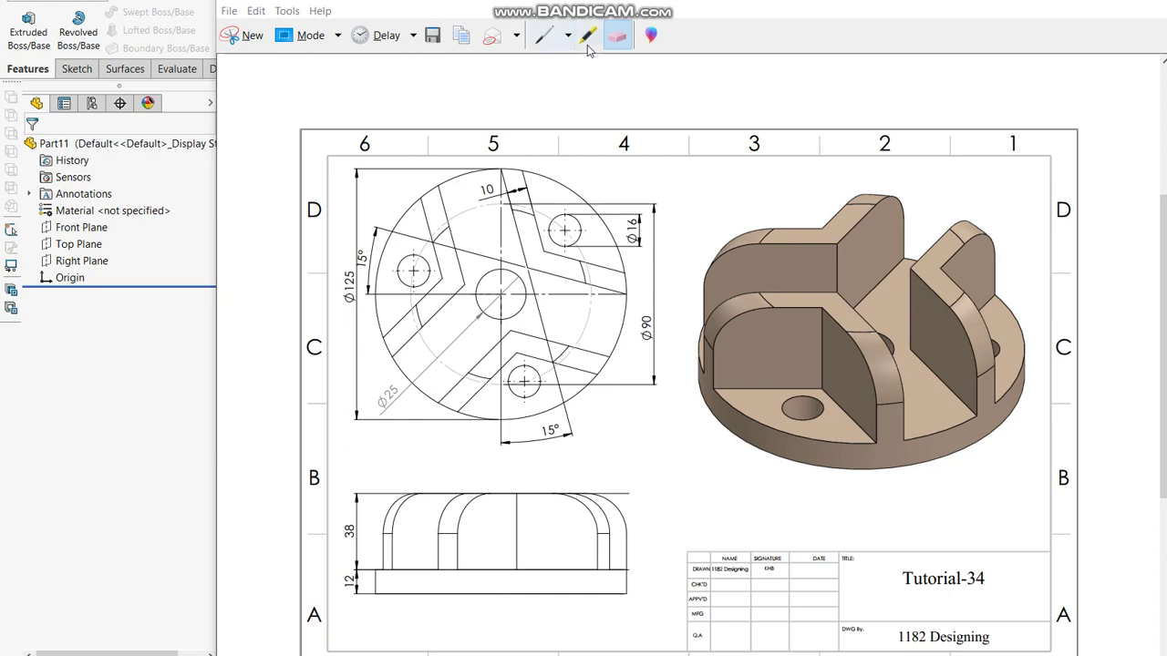
Step: With the red pen, mark the Ø125 and Ø25 dimensions and the disc base on the reference drawing
left_click(568, 36)
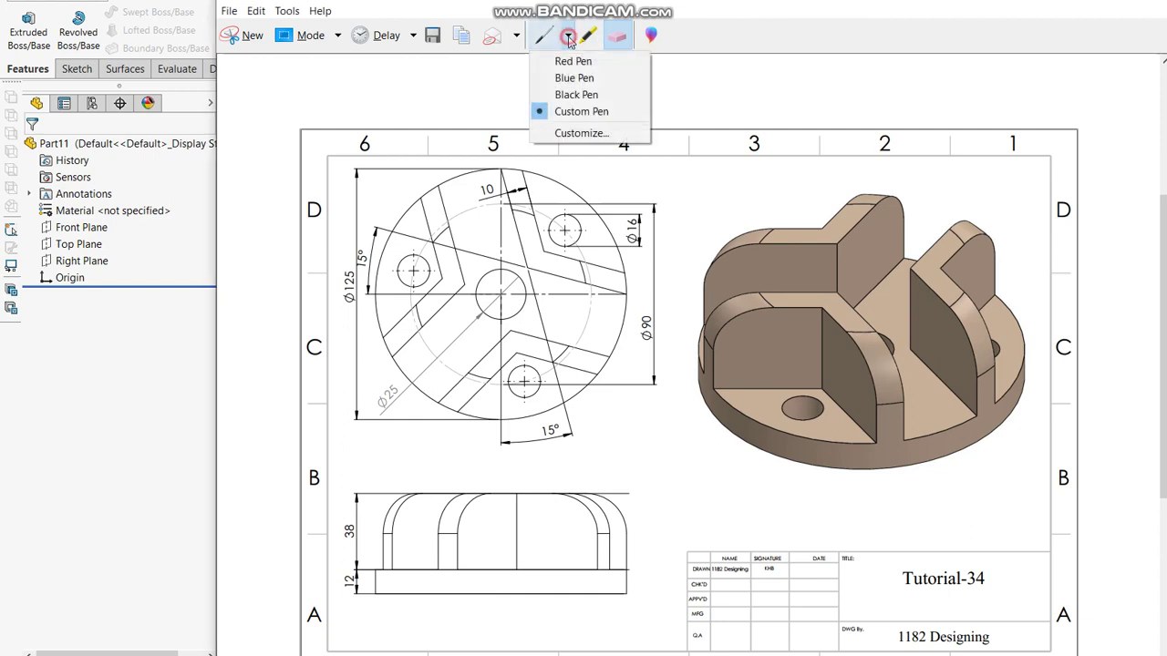
left_click(573, 61)
left_click_drag(715, 483, 744, 446)
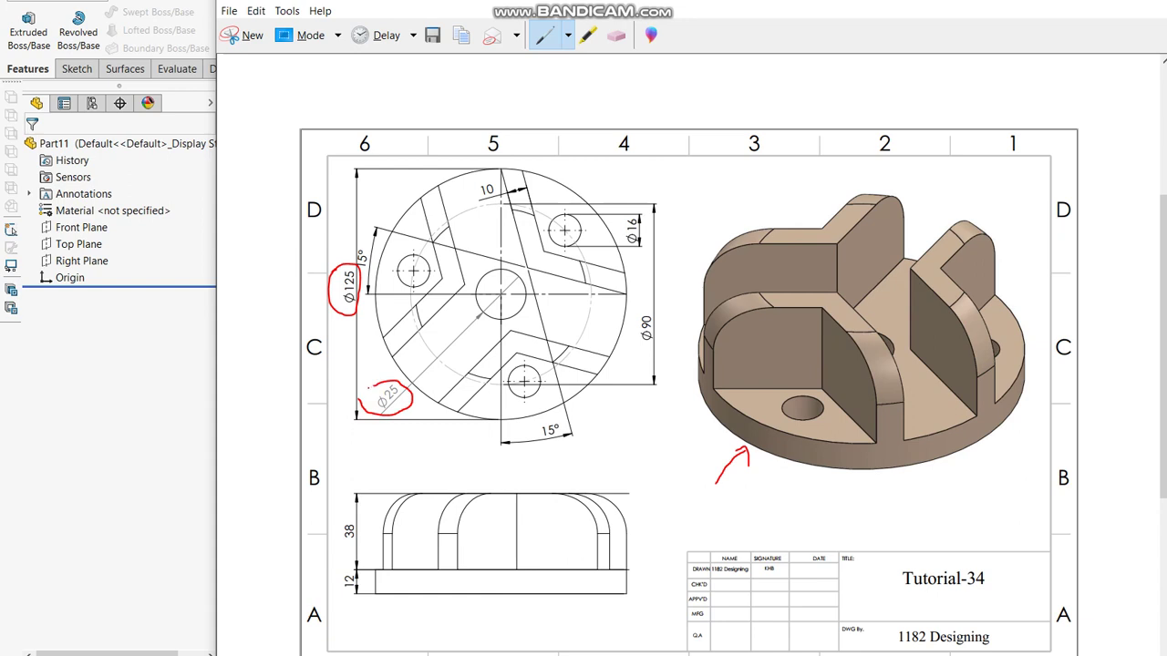
left_click(165, 426)
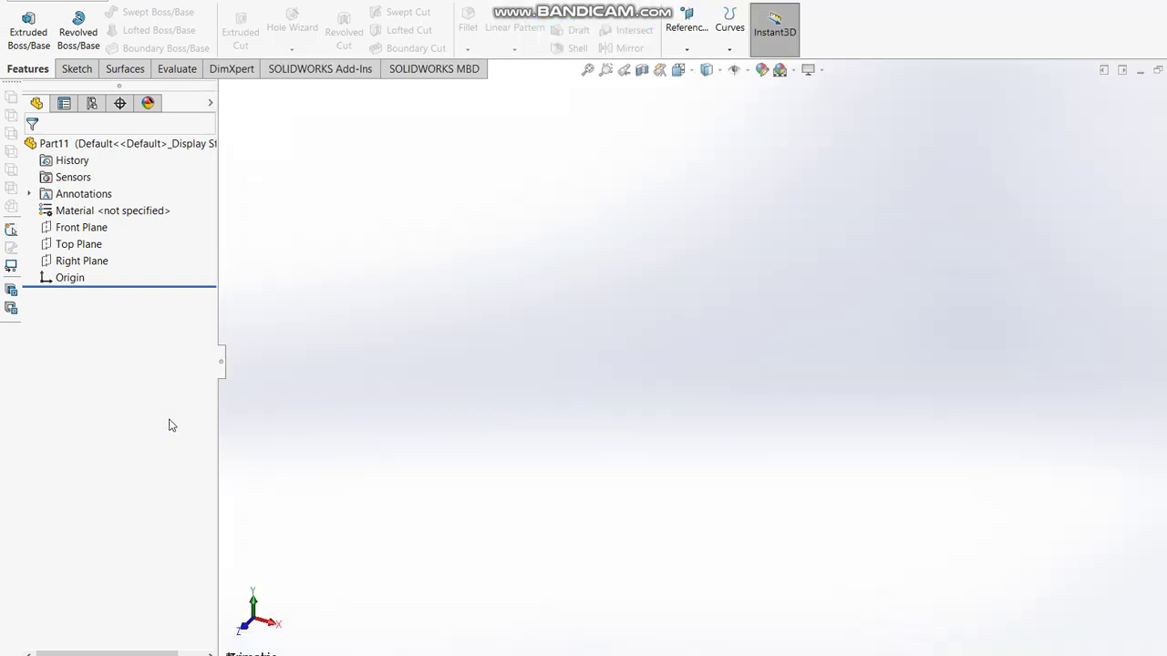
Step: Start an extruded boss on the Top Plane and sketch two circles centred on the origin
left_click(28, 28)
left_click(432, 364)
left_click(160, 12)
left_click(706, 380)
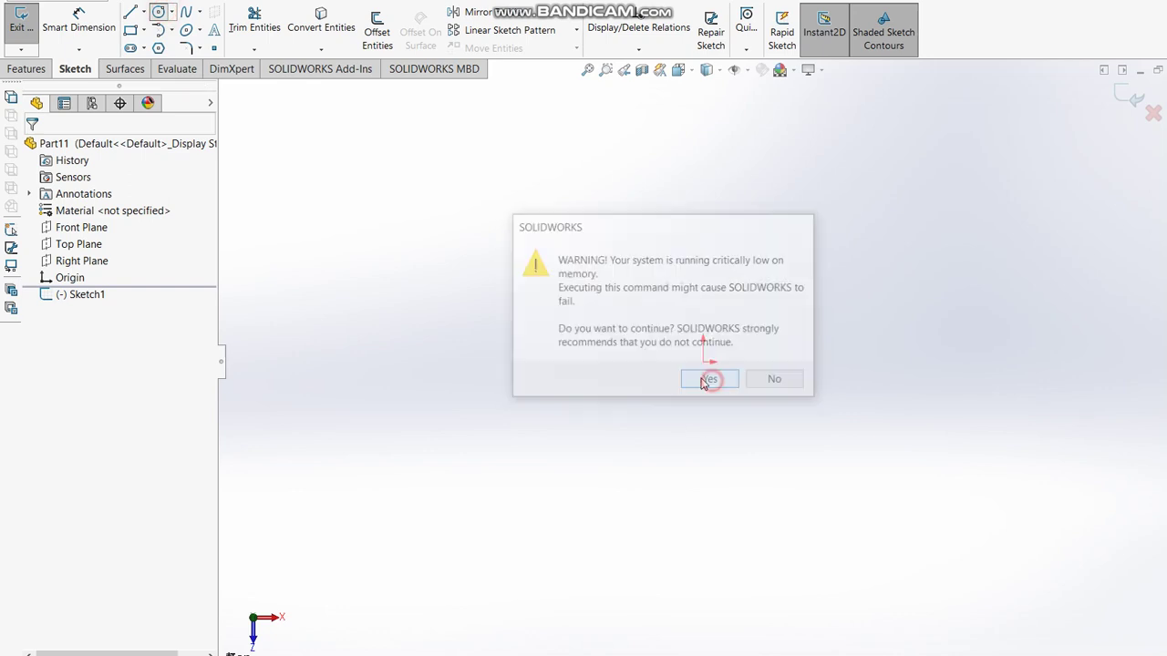
left_click(703, 362)
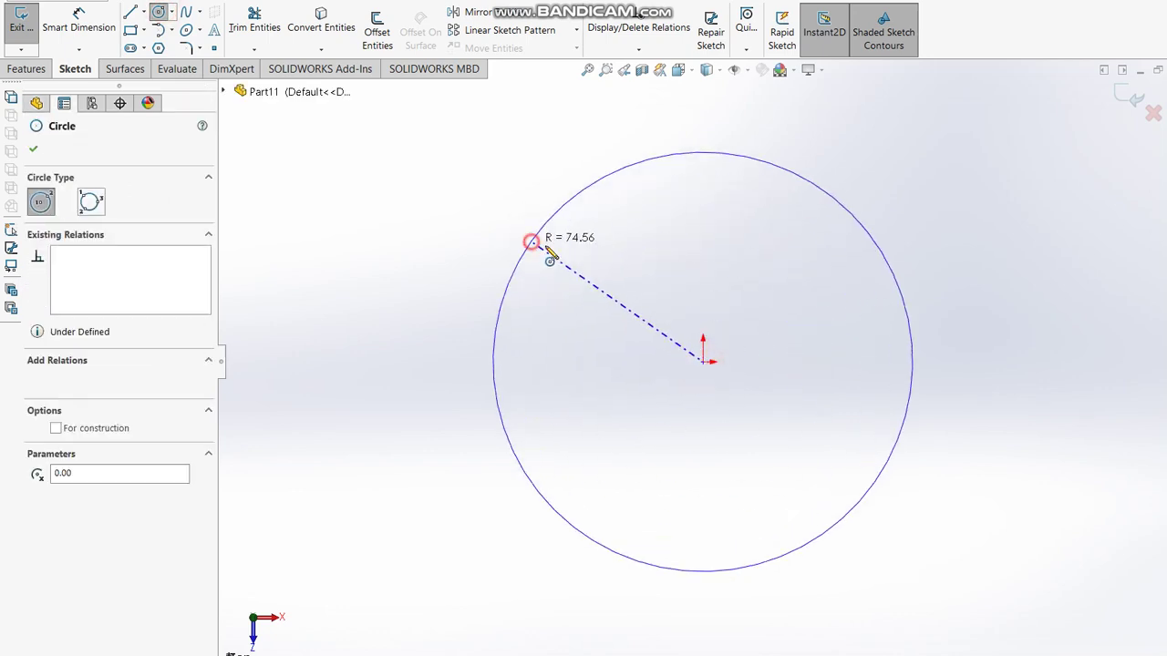
left_click(535, 242)
left_click(703, 362)
left_click(683, 328)
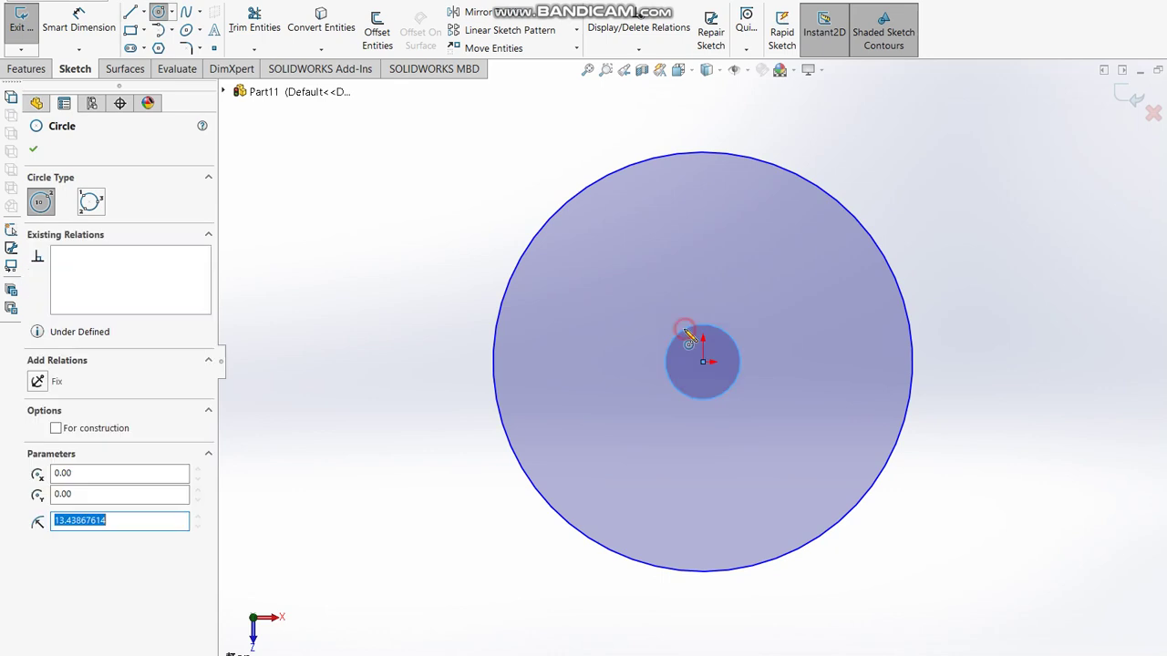
Step: Dimension the outer circle Ø125 and the bore Ø25, then exit the sketch
left_click(91, 17)
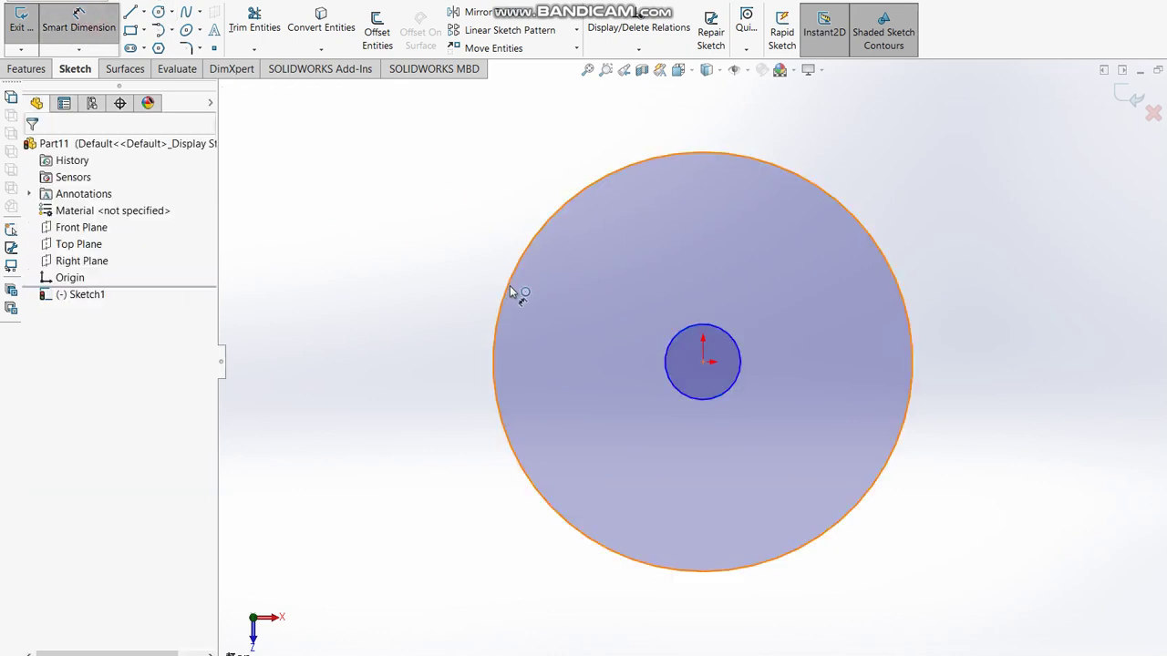
left_click(503, 286)
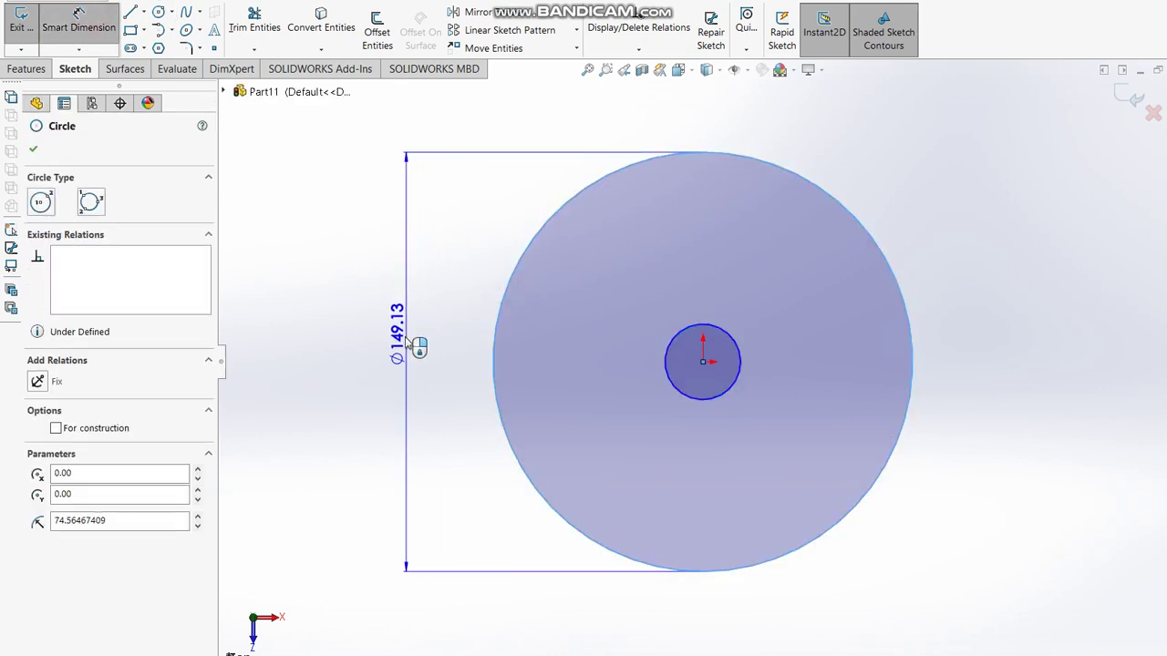
left_click(405, 337)
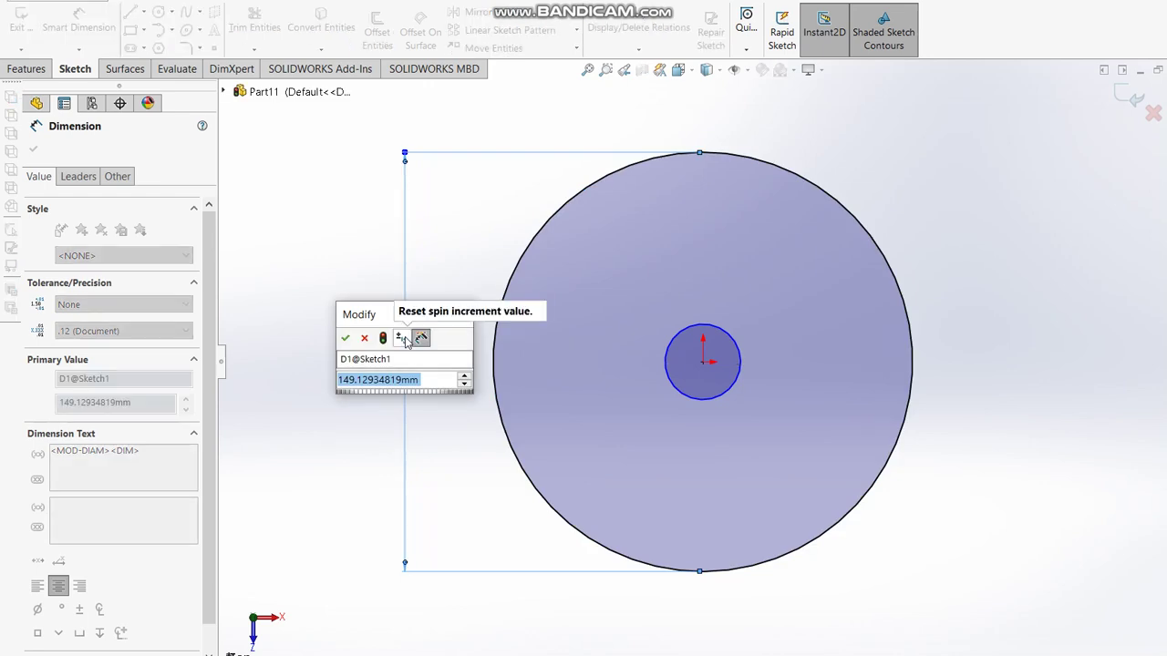
type("62.50*2")
key("Return")
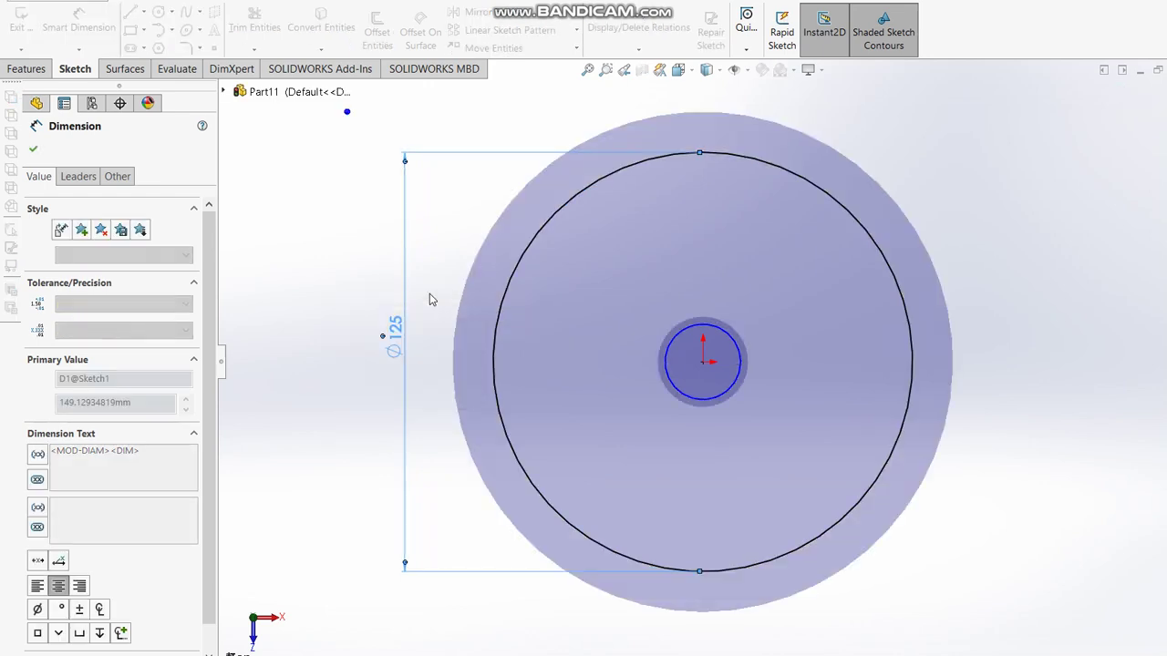
left_click(721, 392)
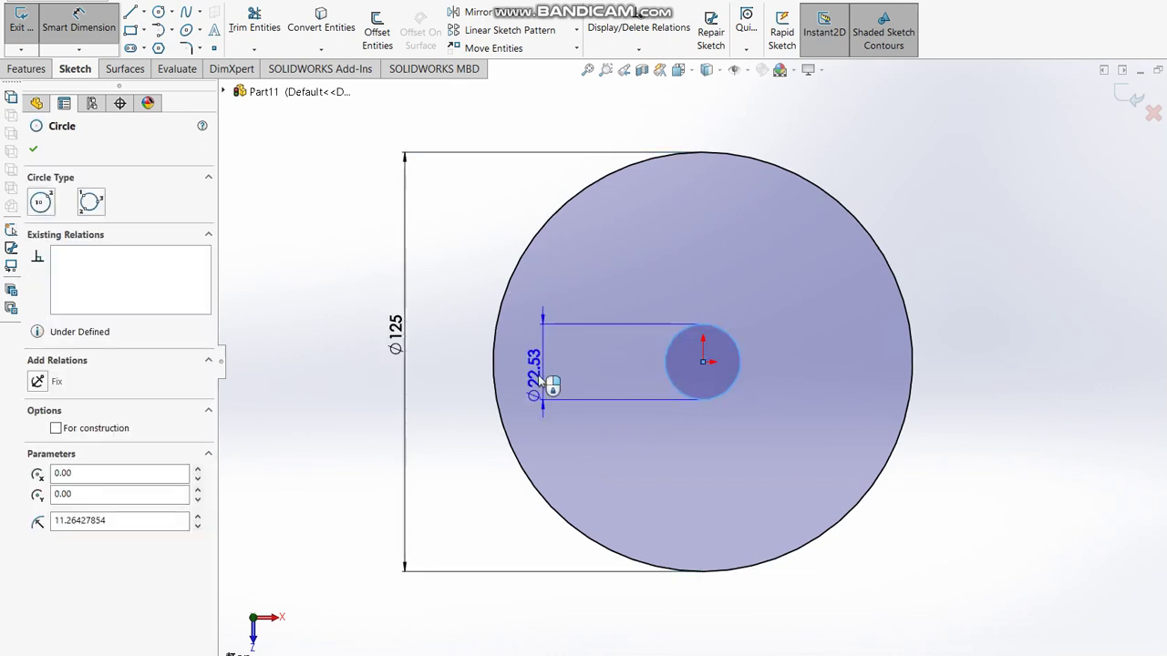
left_click(440, 447)
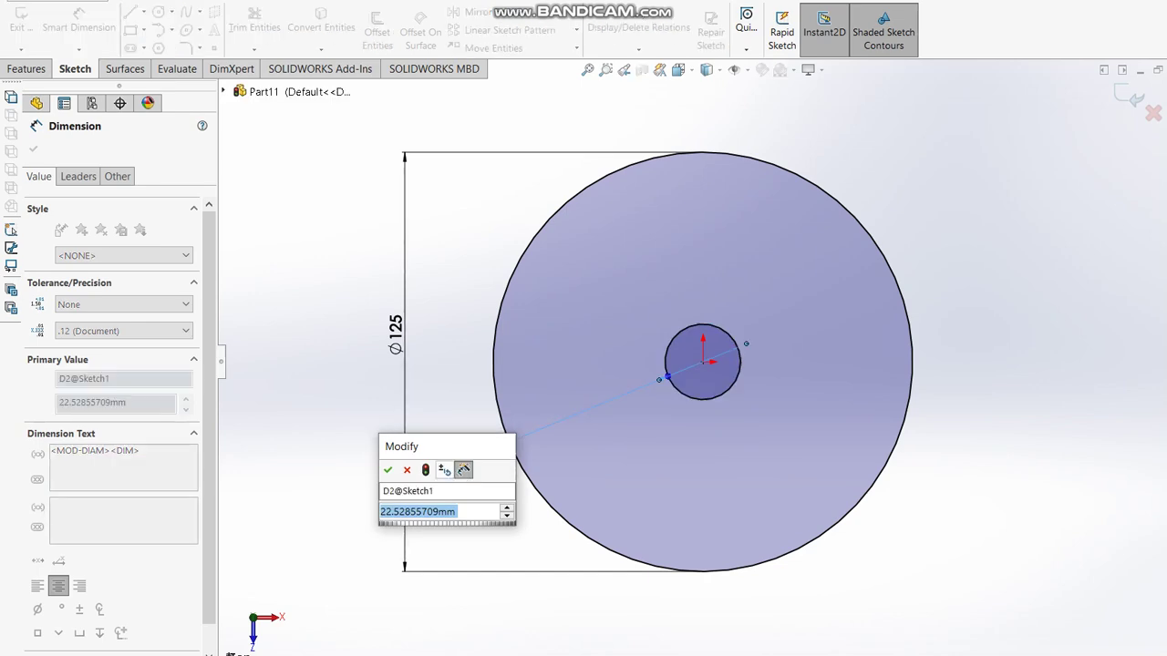
type("25")
key("Return")
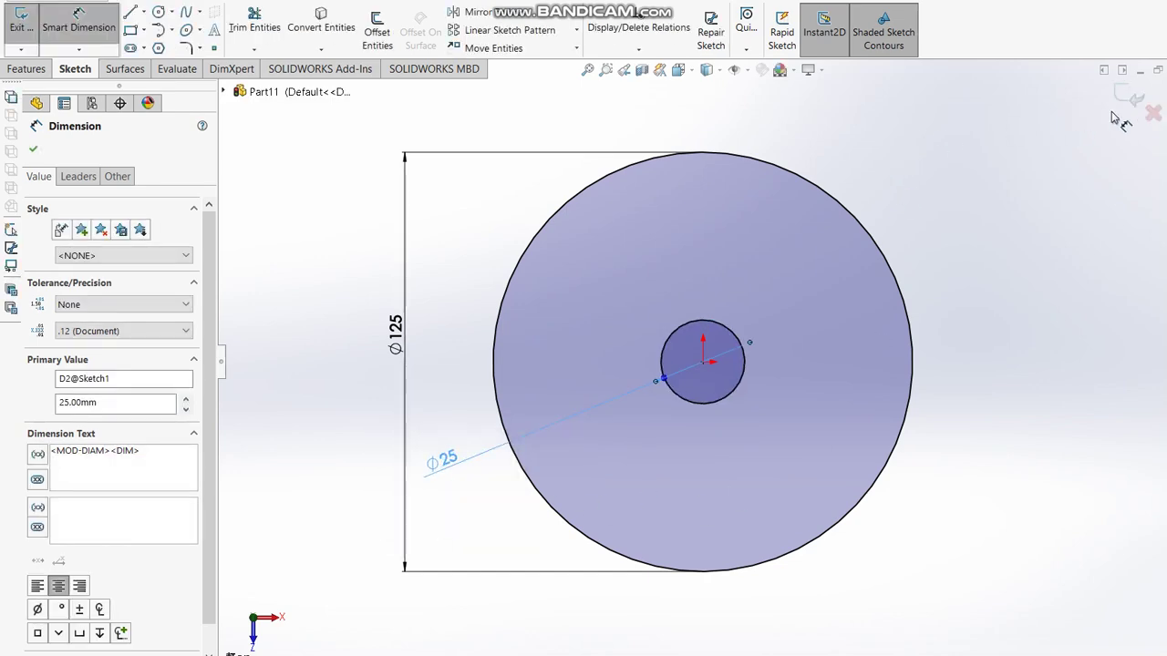
left_click(1127, 95)
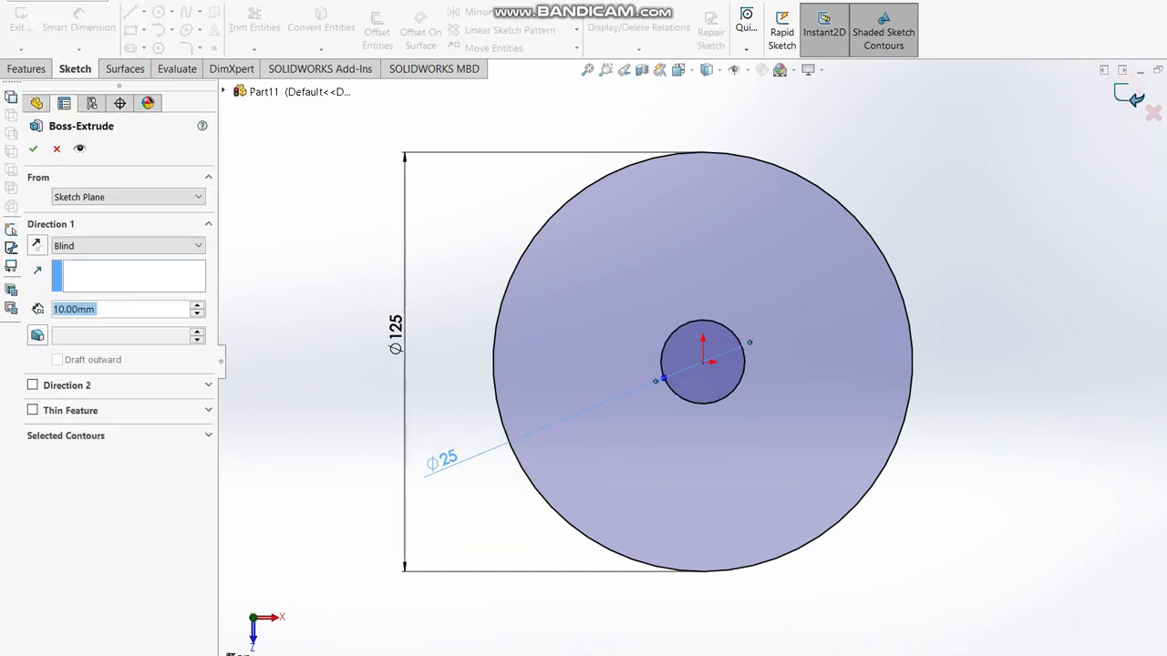
key("alt+Tab")
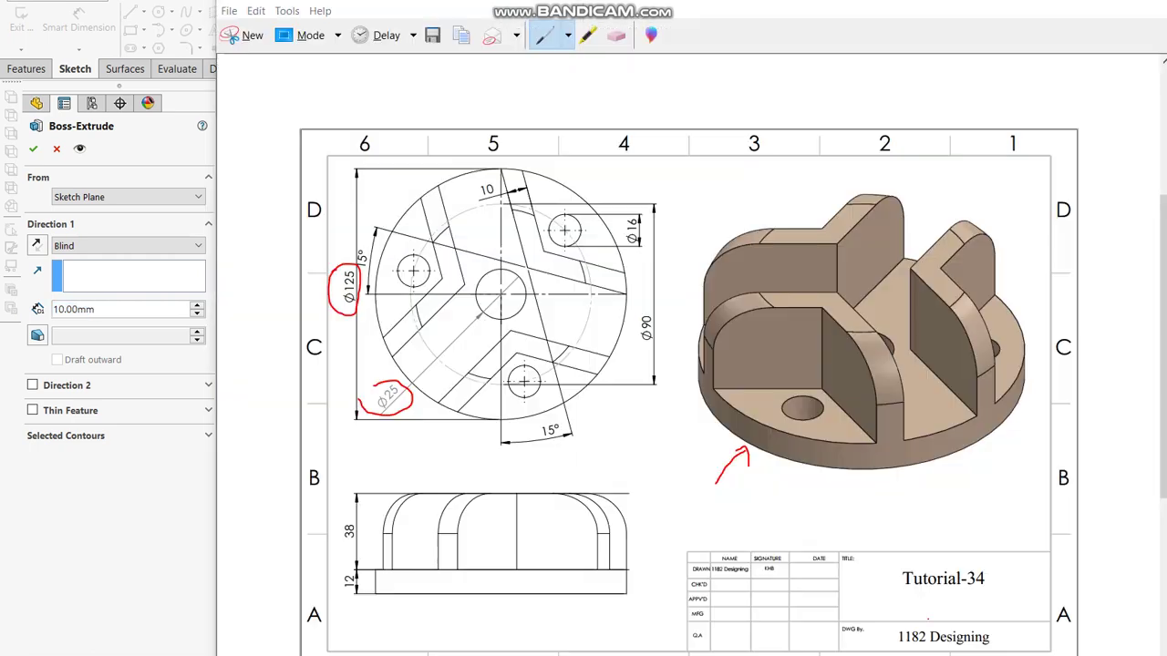
Step: Circle the 12 mm base thickness in red, then return to the SOLIDWORKS model
left_click(340, 571)
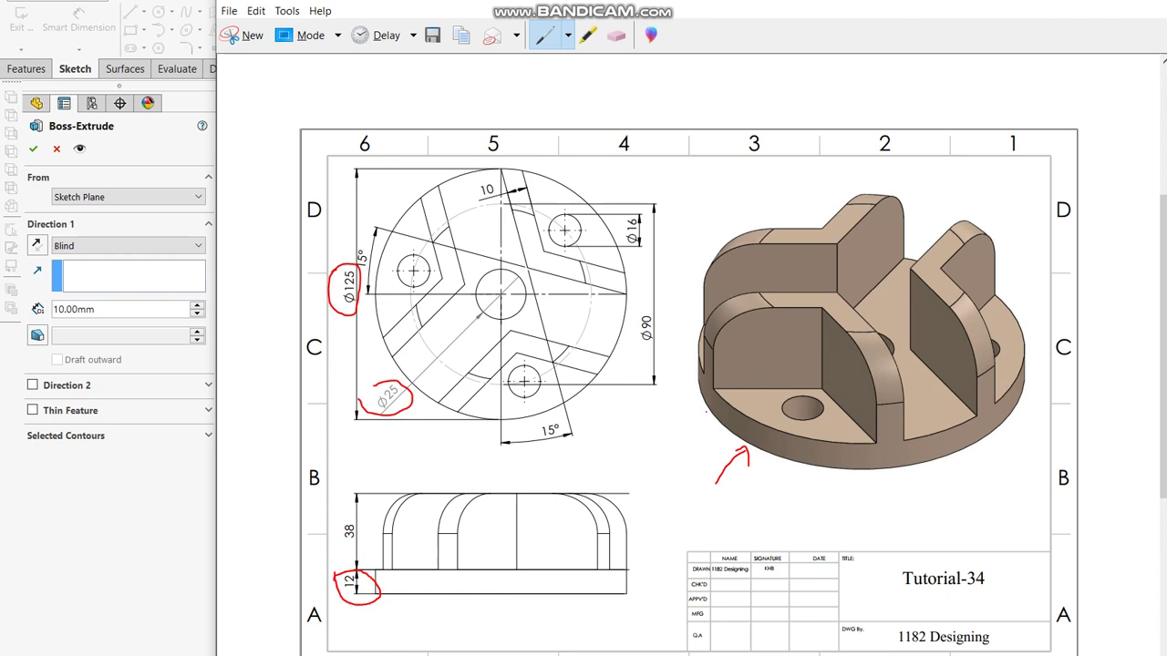
left_click(146, 507)
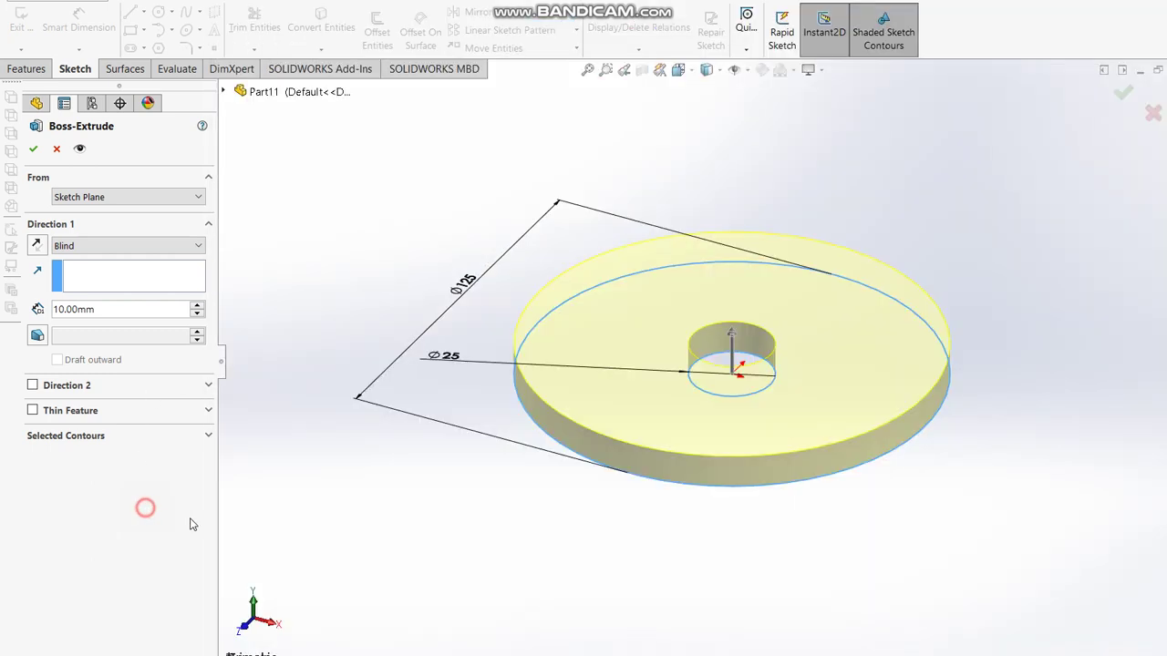
Step: Extrude the Ø125 disc with its Ø25 bore to a depth of 12 mm
left_click(118, 309)
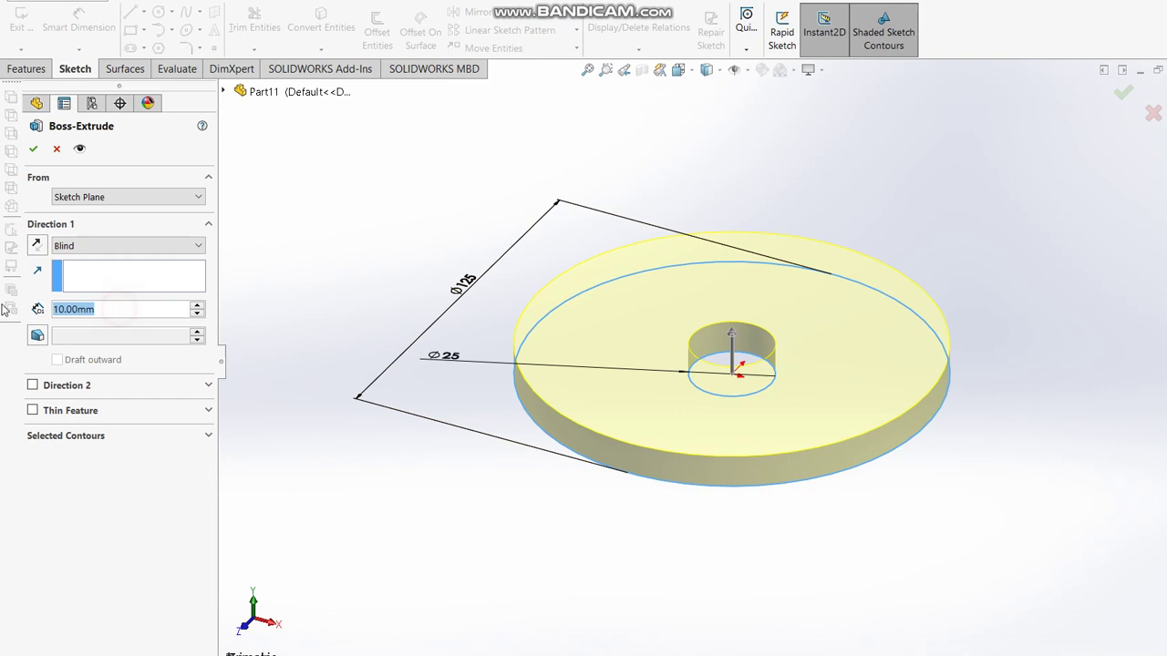
type("123")
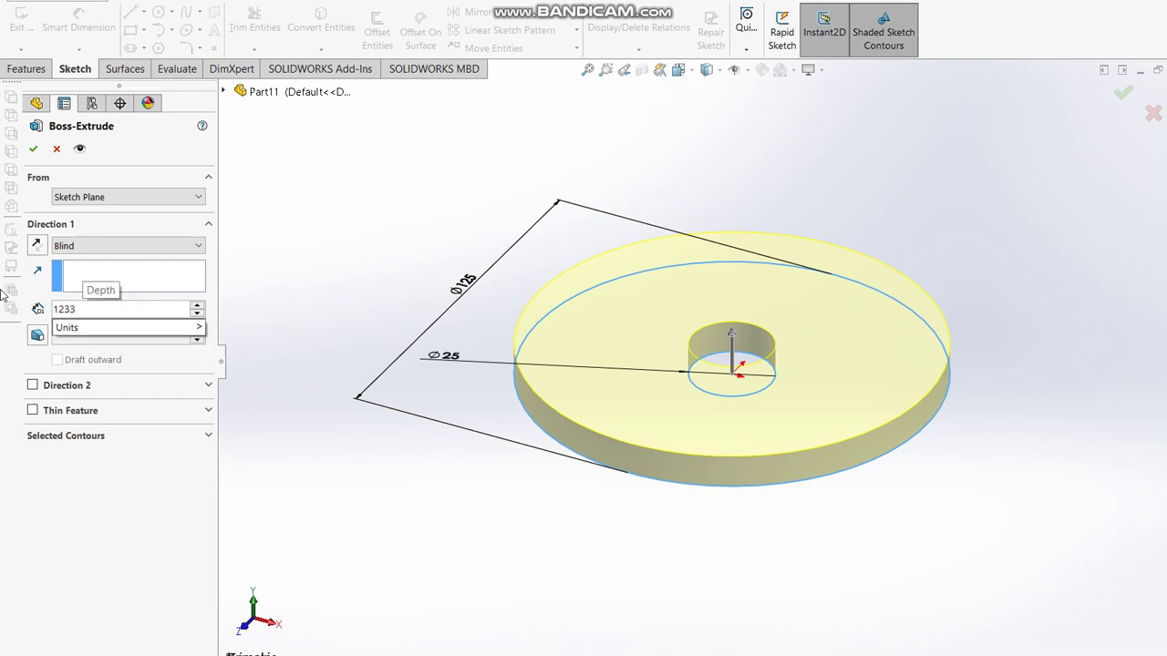
key("BackSpace")
key("Return")
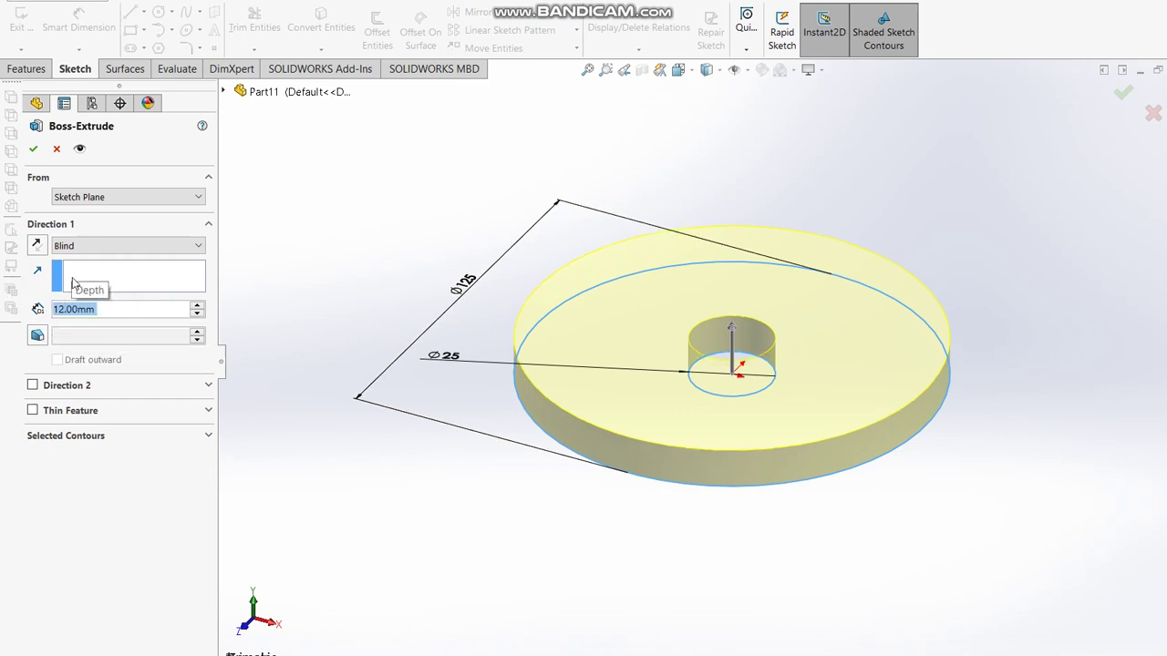
left_click(32, 148)
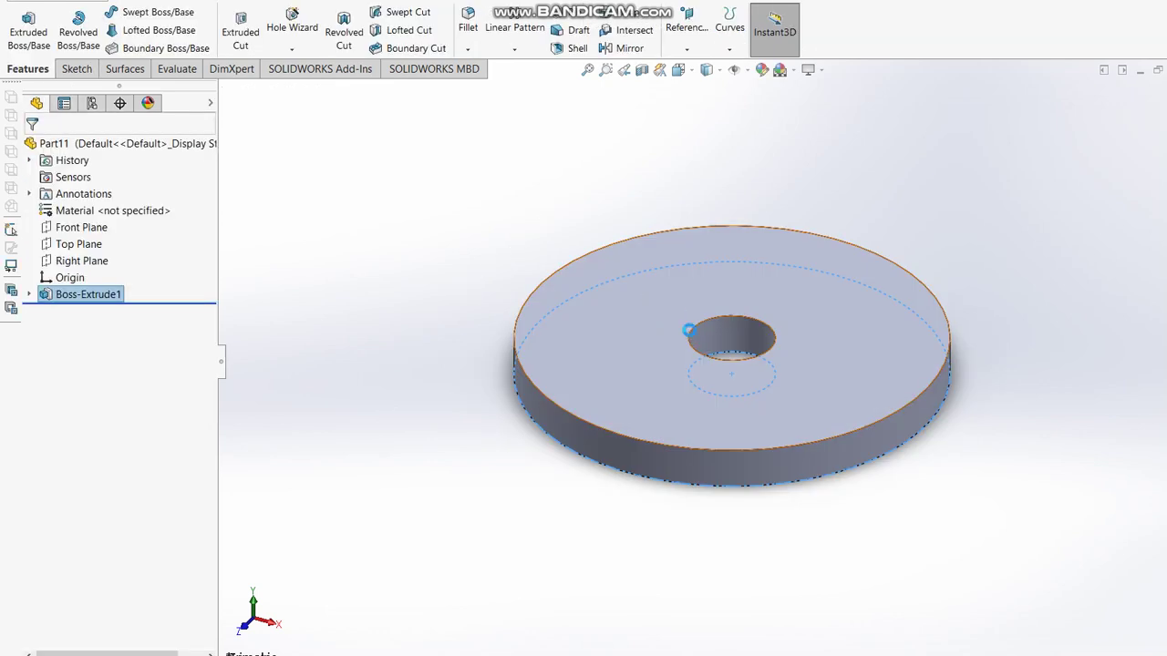
left_click(982, 152)
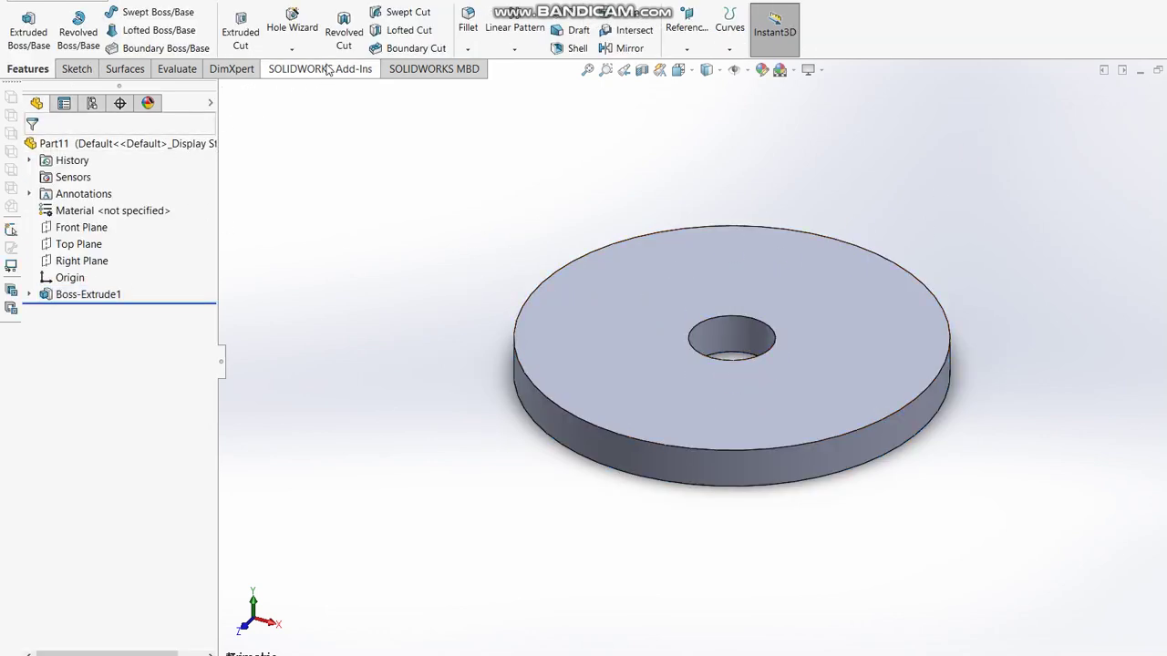
Step: Start a new extruded-boss sketch on the disc's top face, viewed Normal To
left_click(29, 27)
left_click(789, 279)
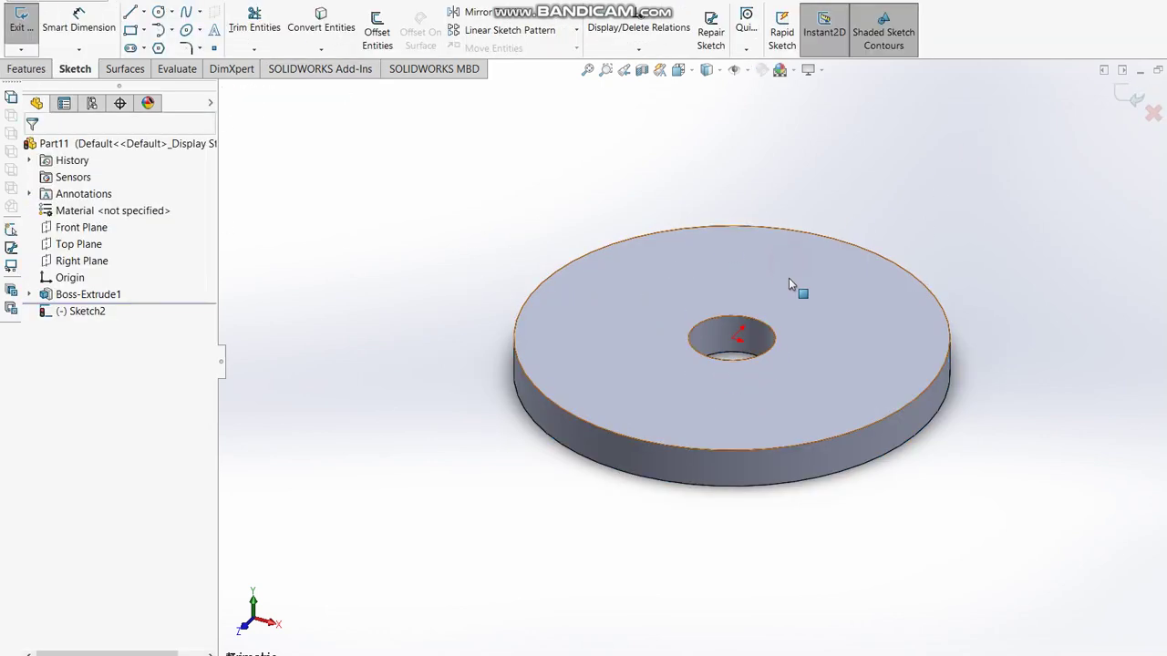
key("ctrl+8")
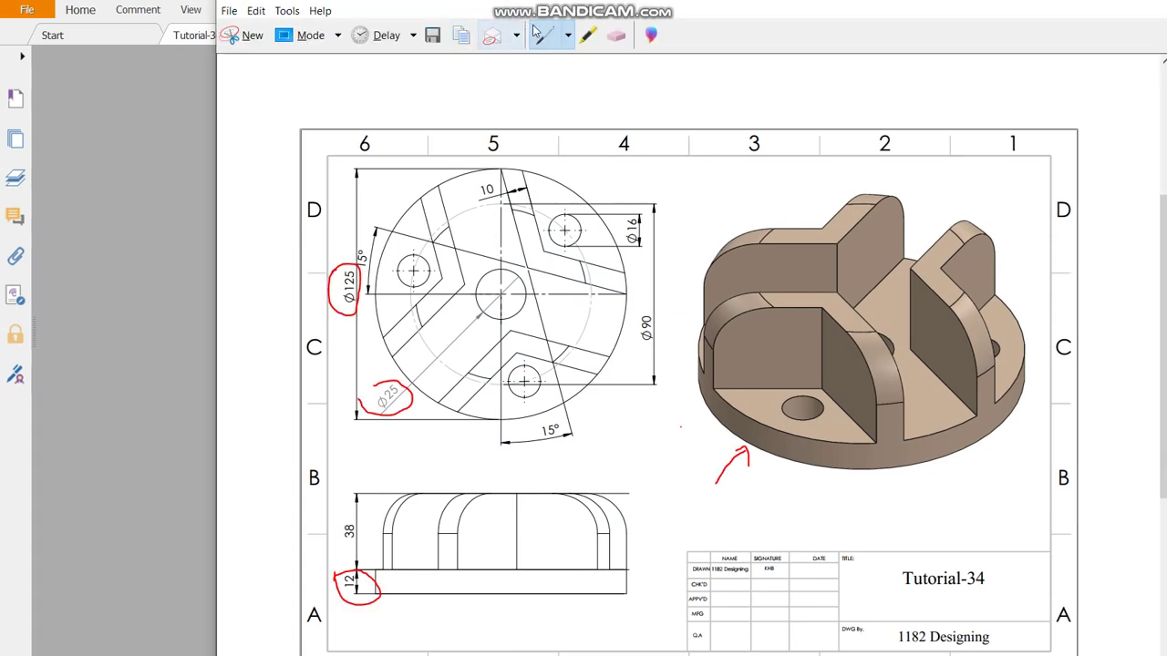
Step: With the blue pen, mark the rib top, both 15° angles and the 10 rib width
left_click(567, 36)
left_click(570, 62)
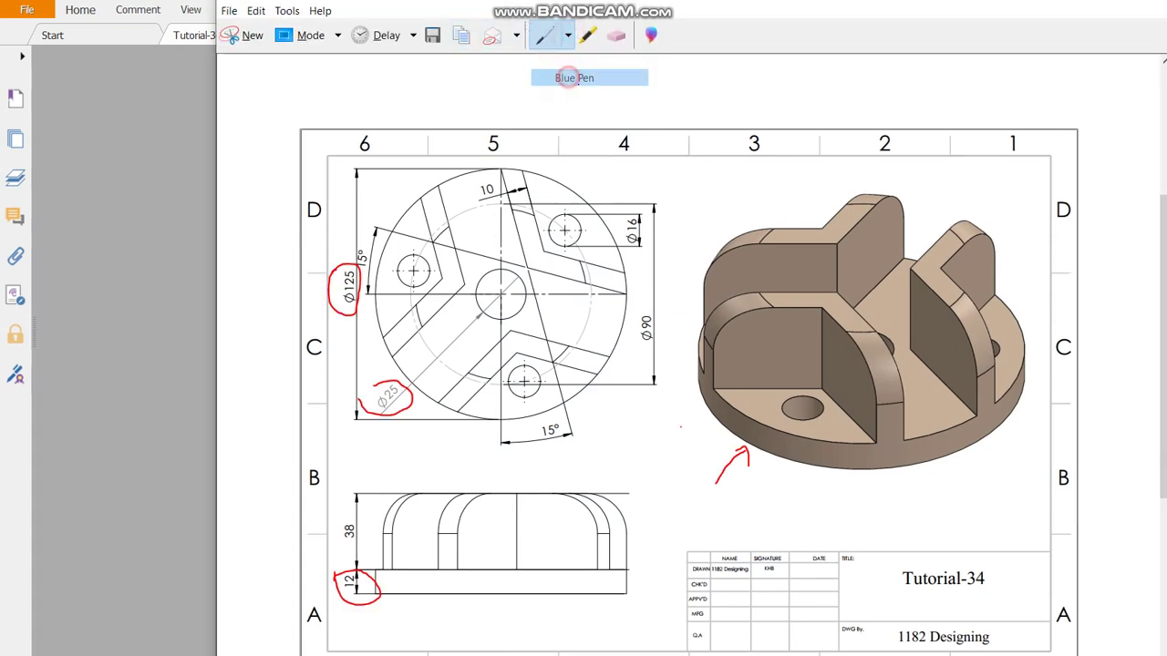
left_click_drag(789, 178, 804, 220)
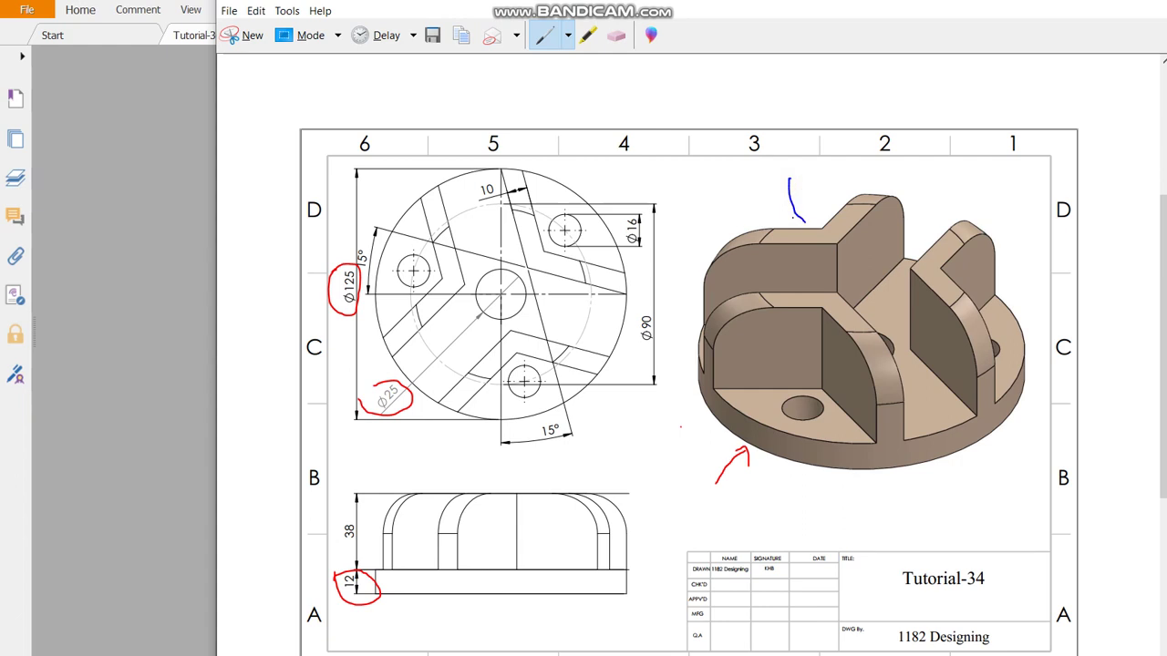
left_click_drag(533, 431, 567, 432)
left_click_drag(361, 210, 371, 288)
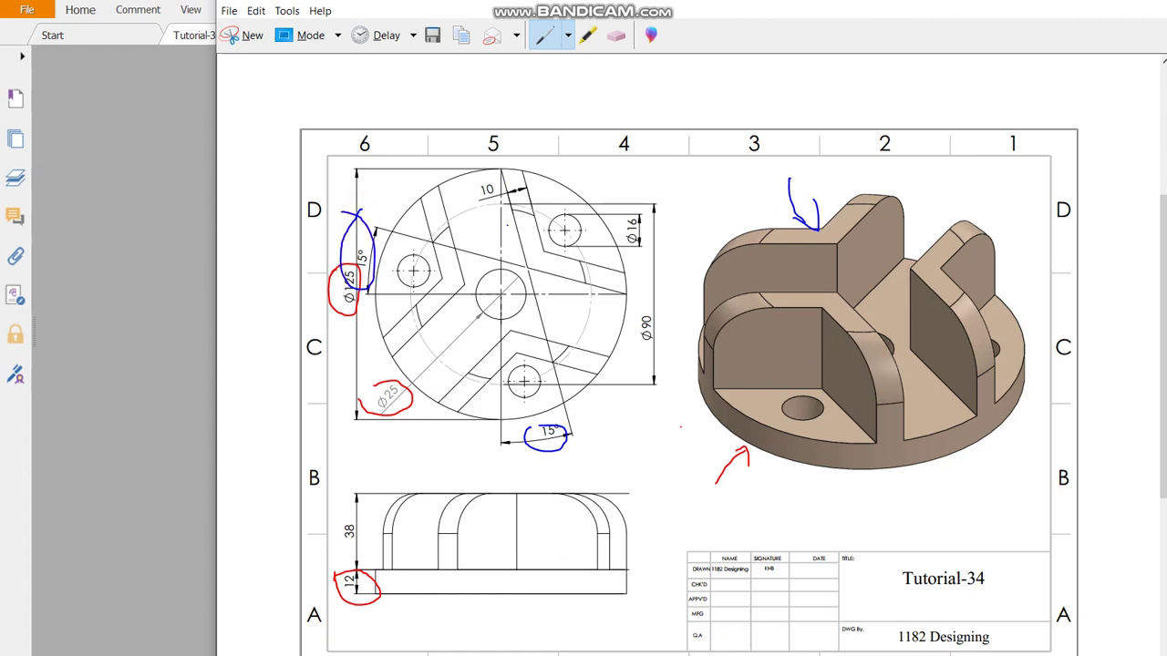
left_click_drag(480, 184, 469, 200)
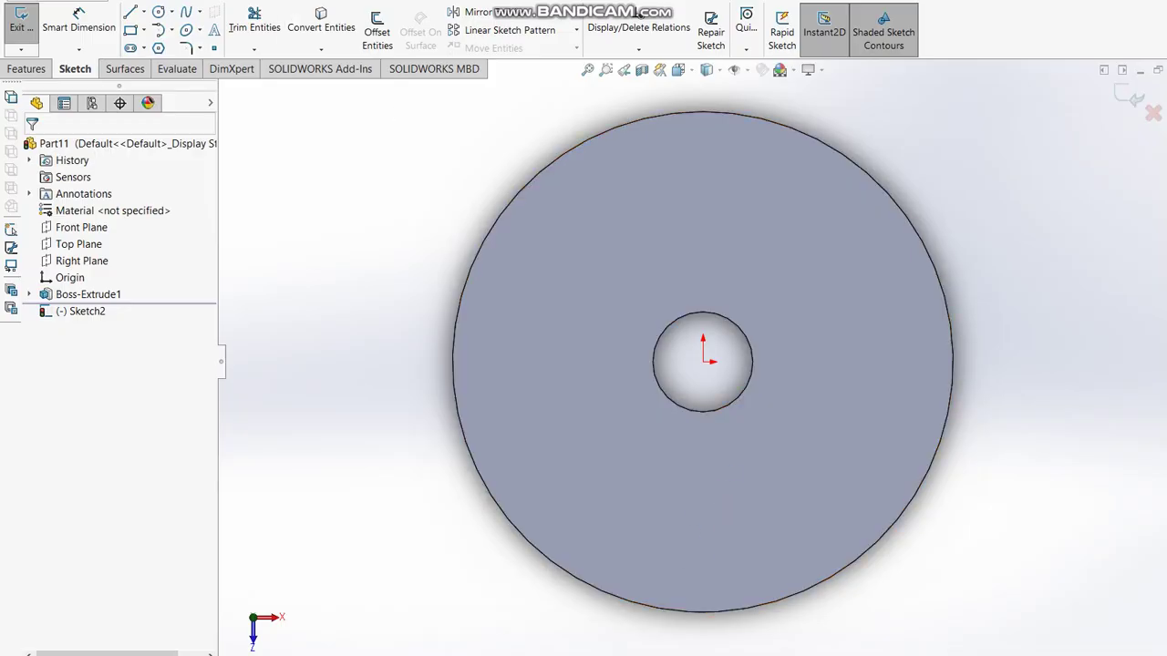
Step: Draw vertical and horizontal centerlines, then a bent line from the disc's top edge to its right edge
left_click(144, 12)
left_click(164, 46)
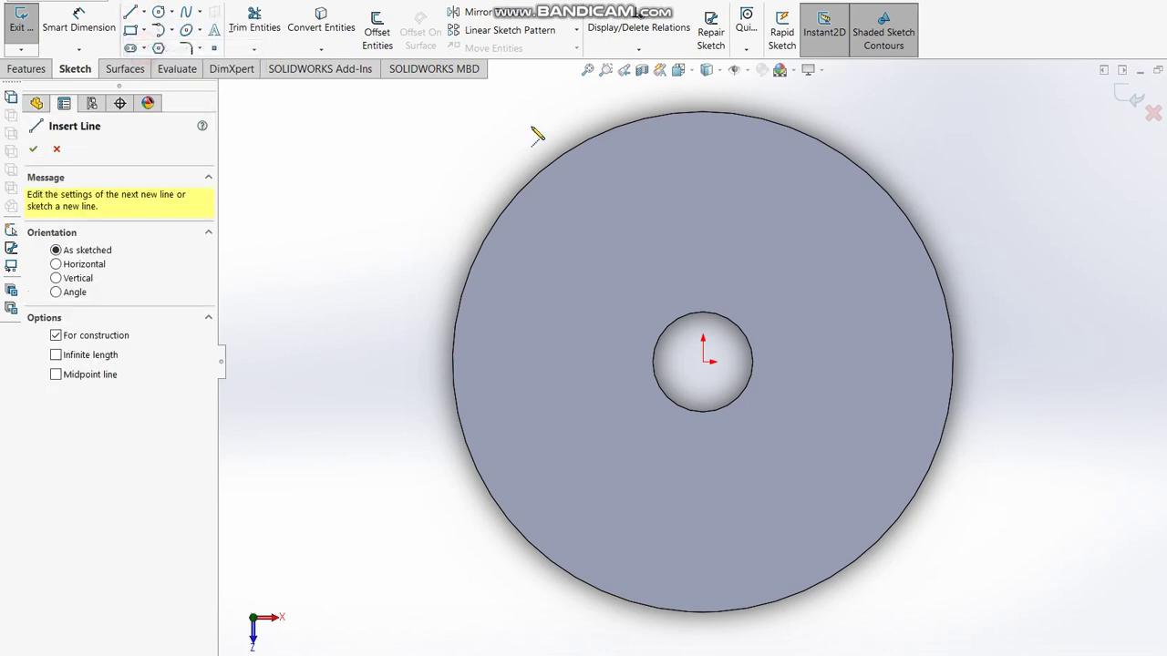
left_click(703, 113)
left_click(702, 362)
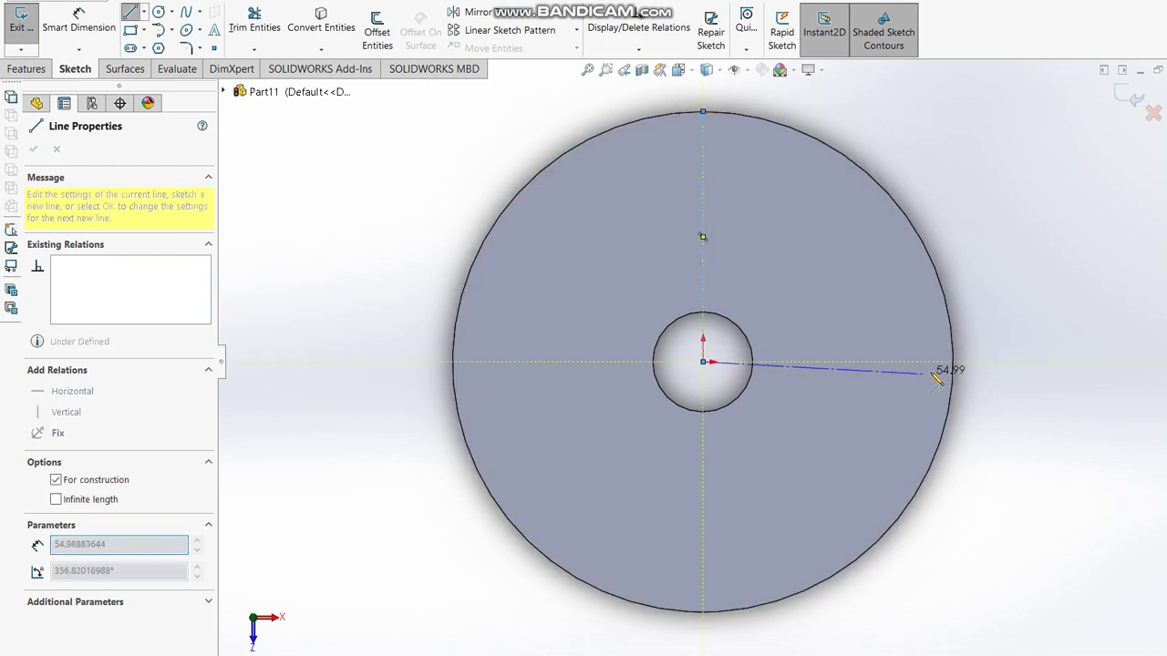
left_click(953, 362)
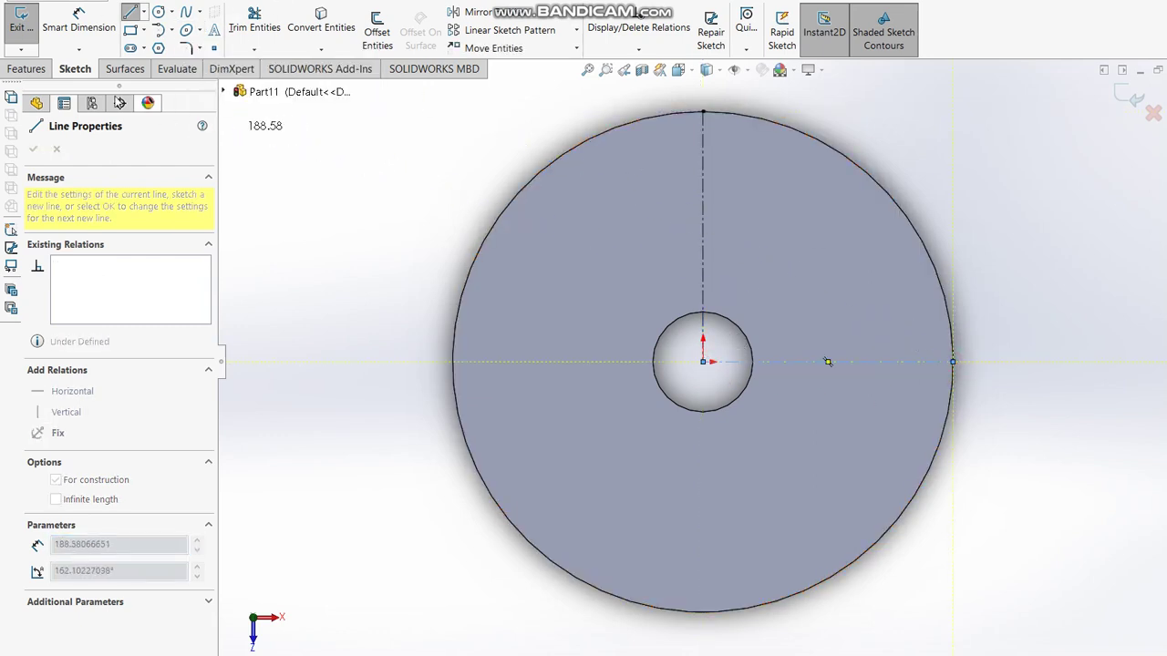
left_click(134, 10)
key("Escape")
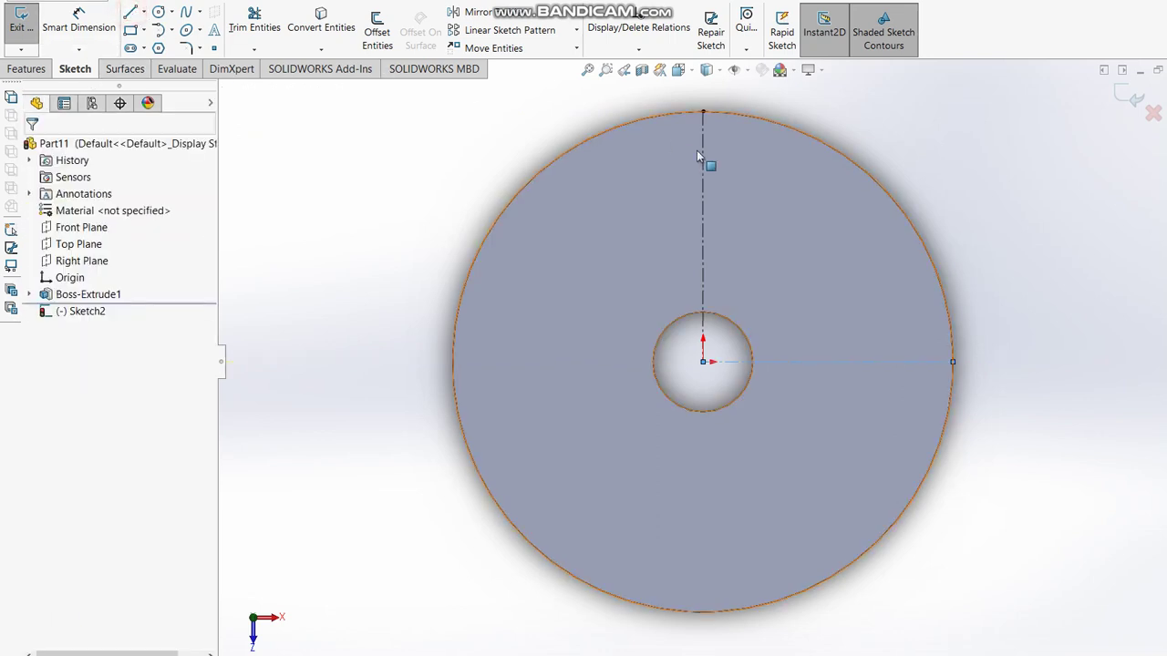
left_click(132, 13)
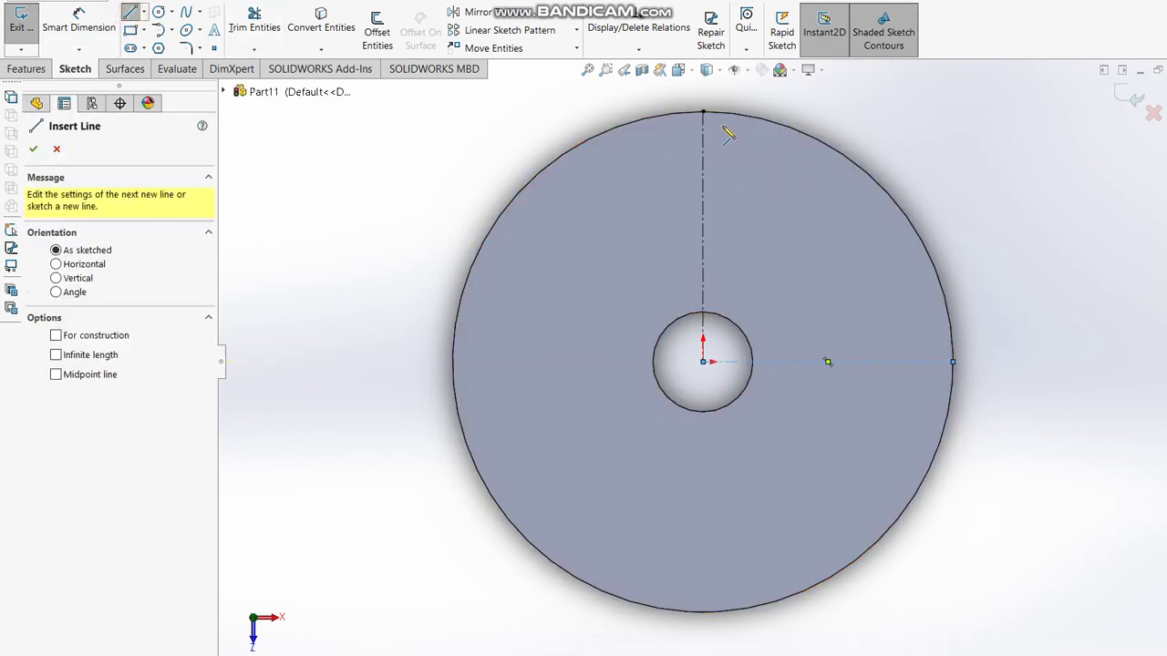
left_click(703, 111)
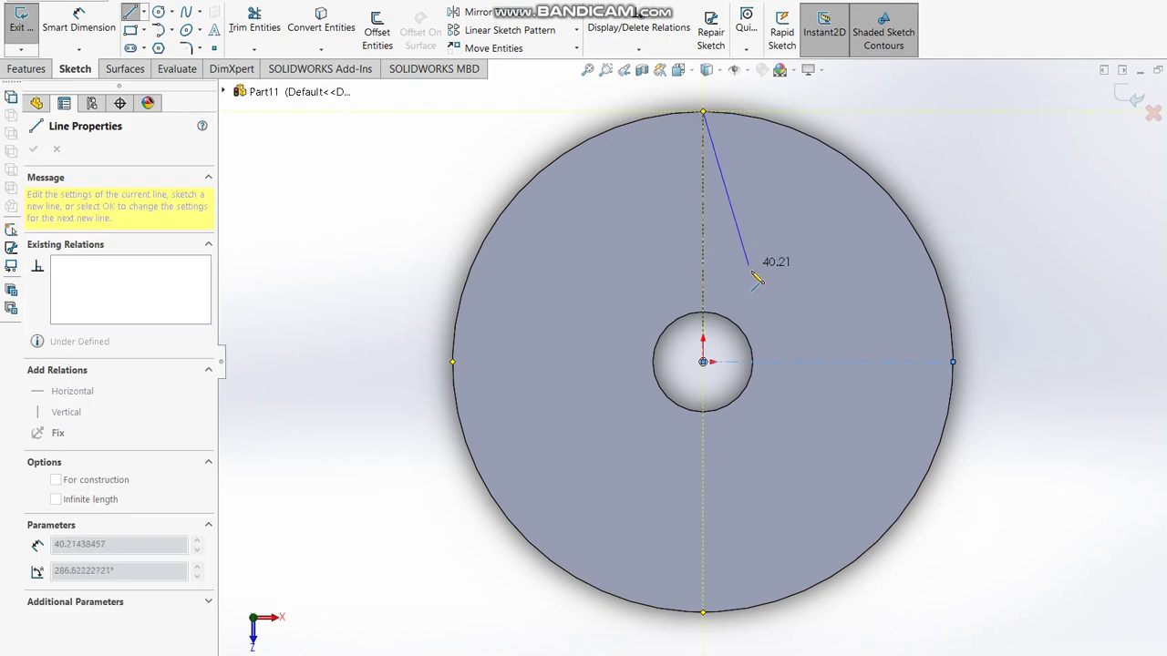
left_click(952, 362)
Step: Dimension both bent-line segments at 15° to the vertical and horizontal centerlines
left_click(79, 20)
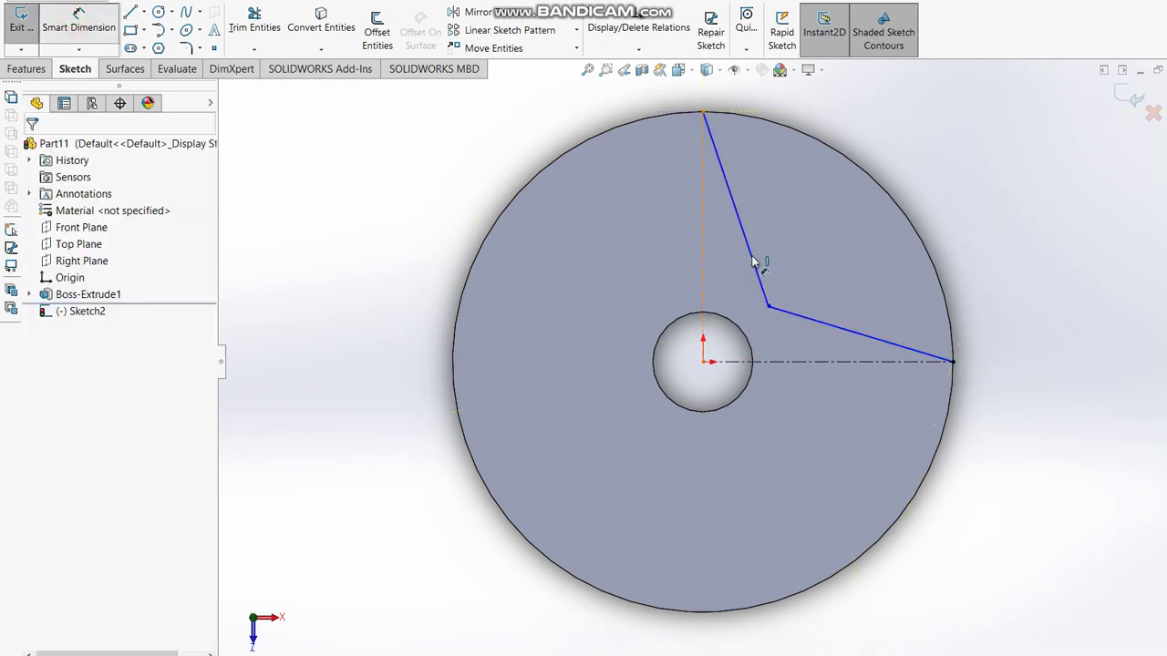
left_click(732, 254)
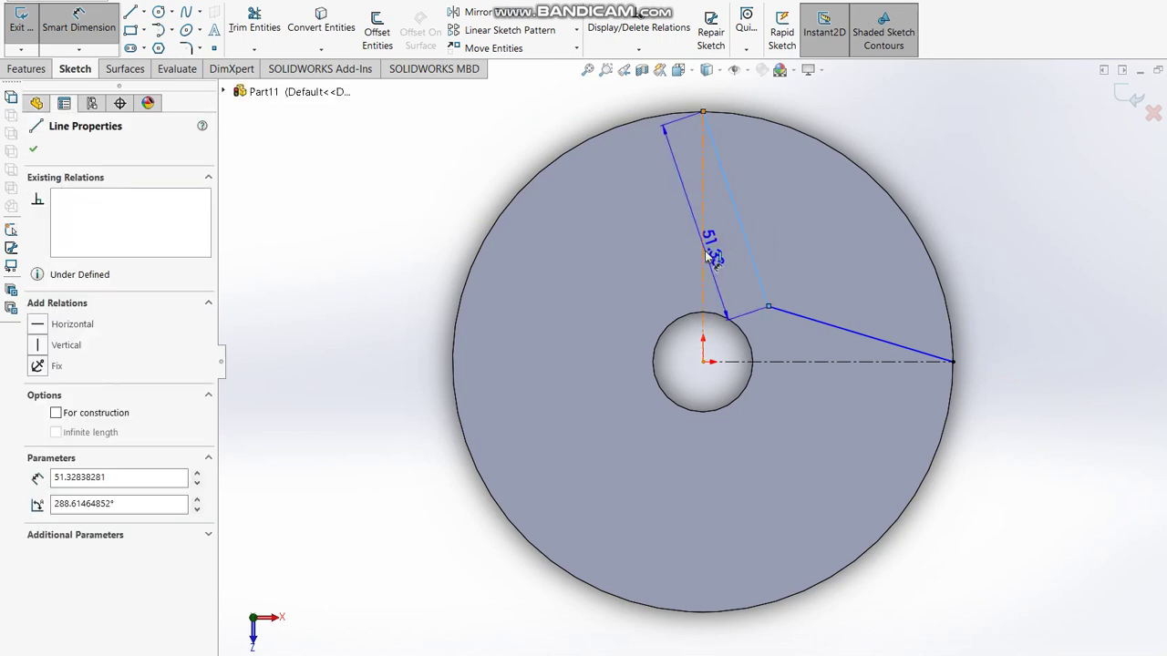
left_click(703, 233)
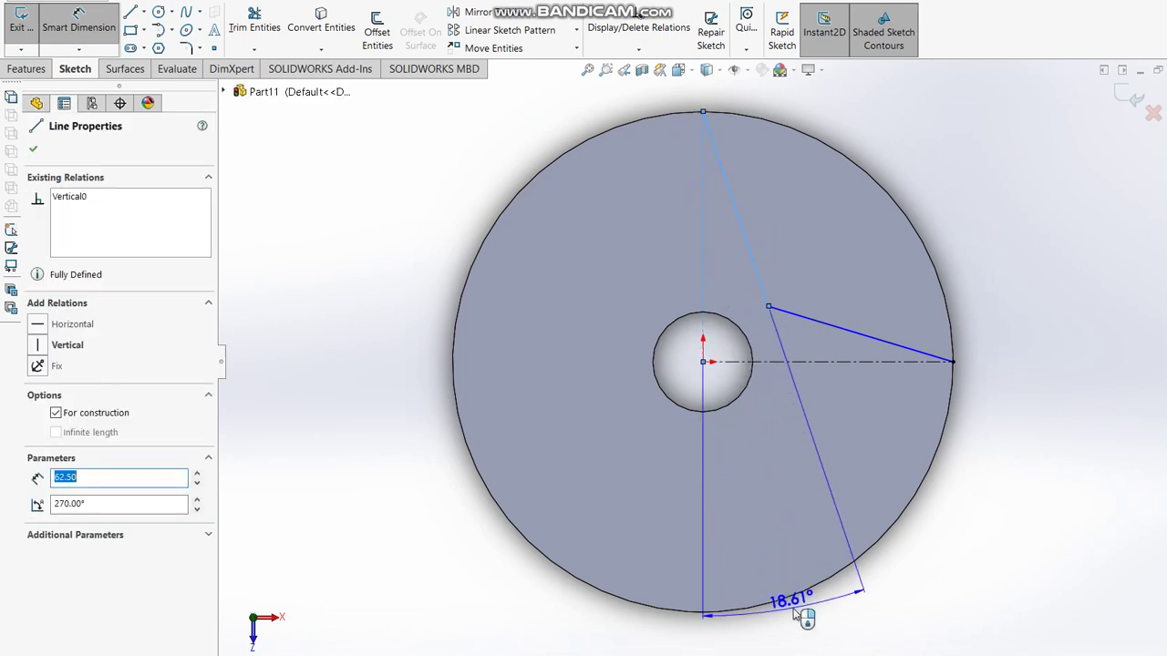
left_click(809, 638)
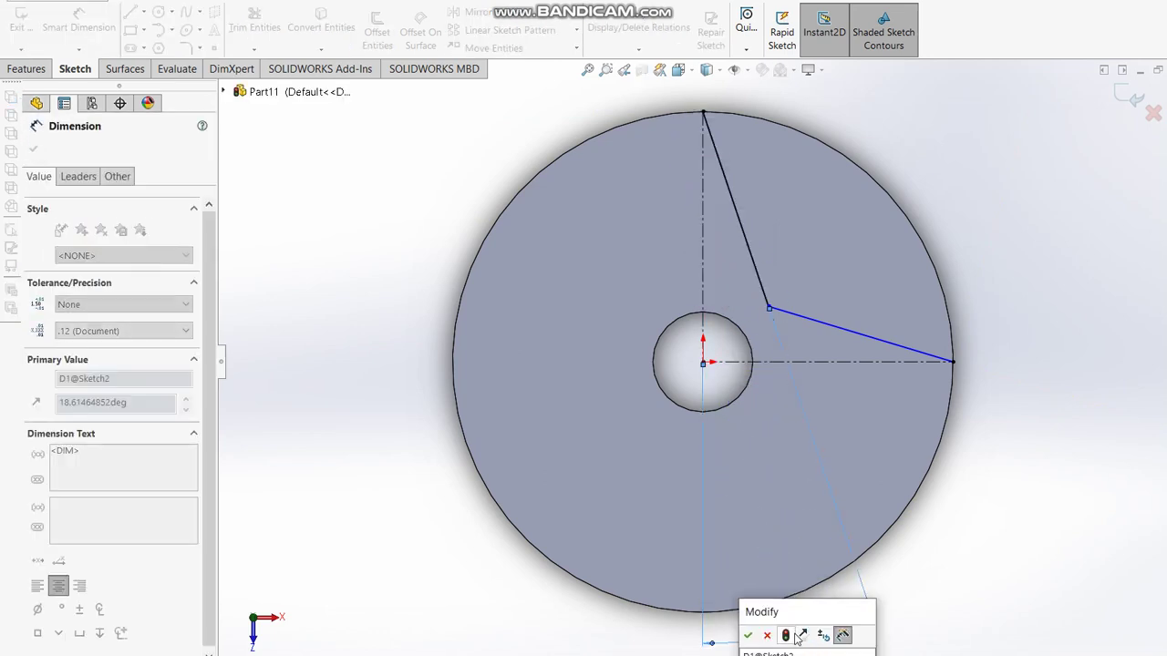
type("15")
key("Return")
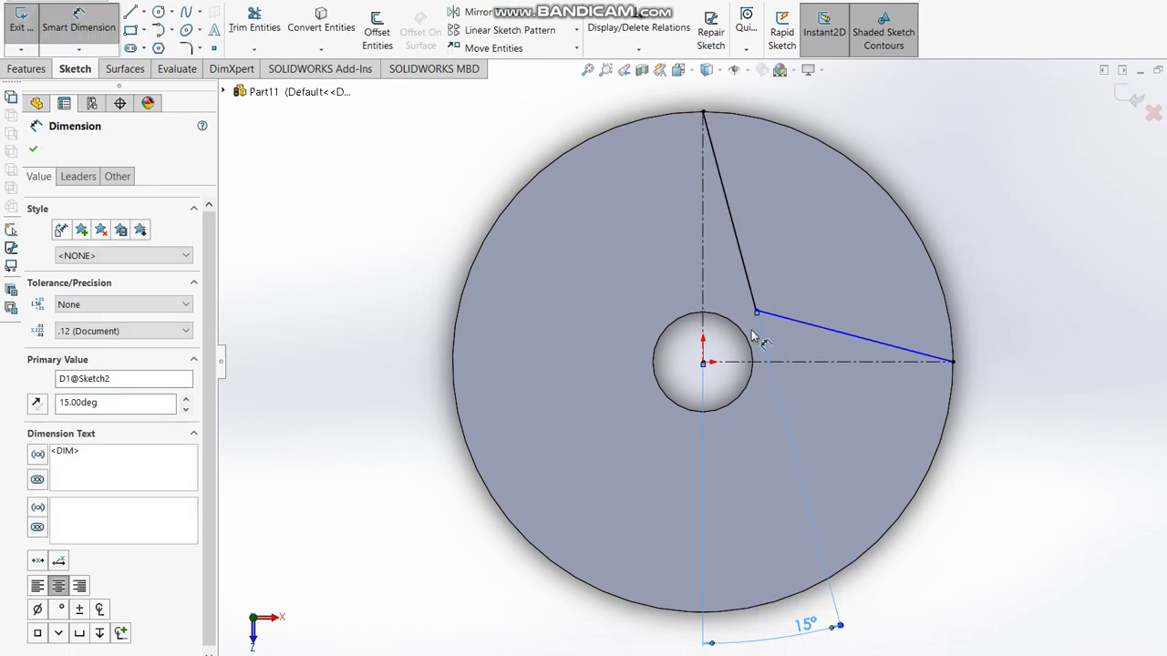
left_click(830, 361)
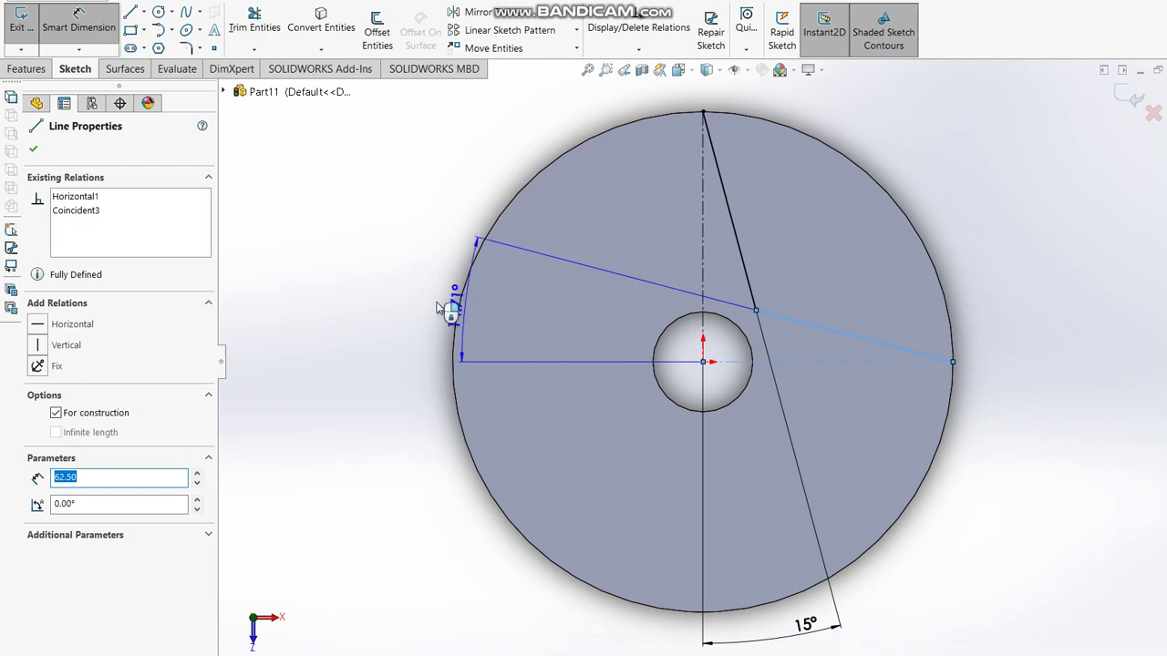
left_click(406, 305)
type("15")
key("Return")
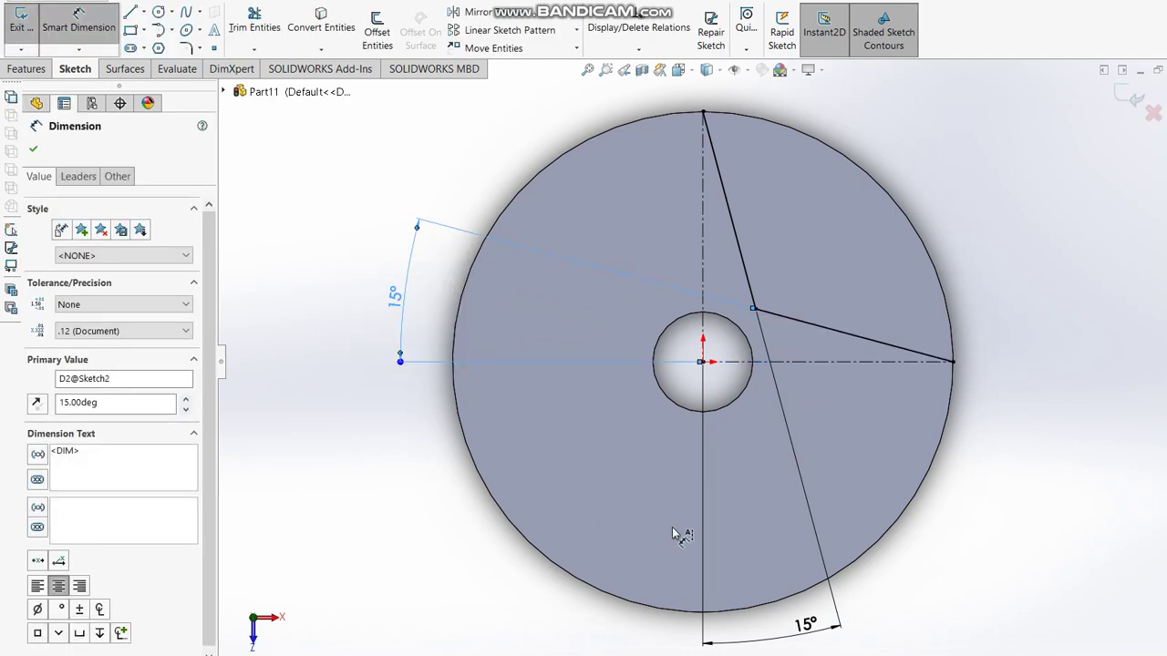
left_click(373, 27)
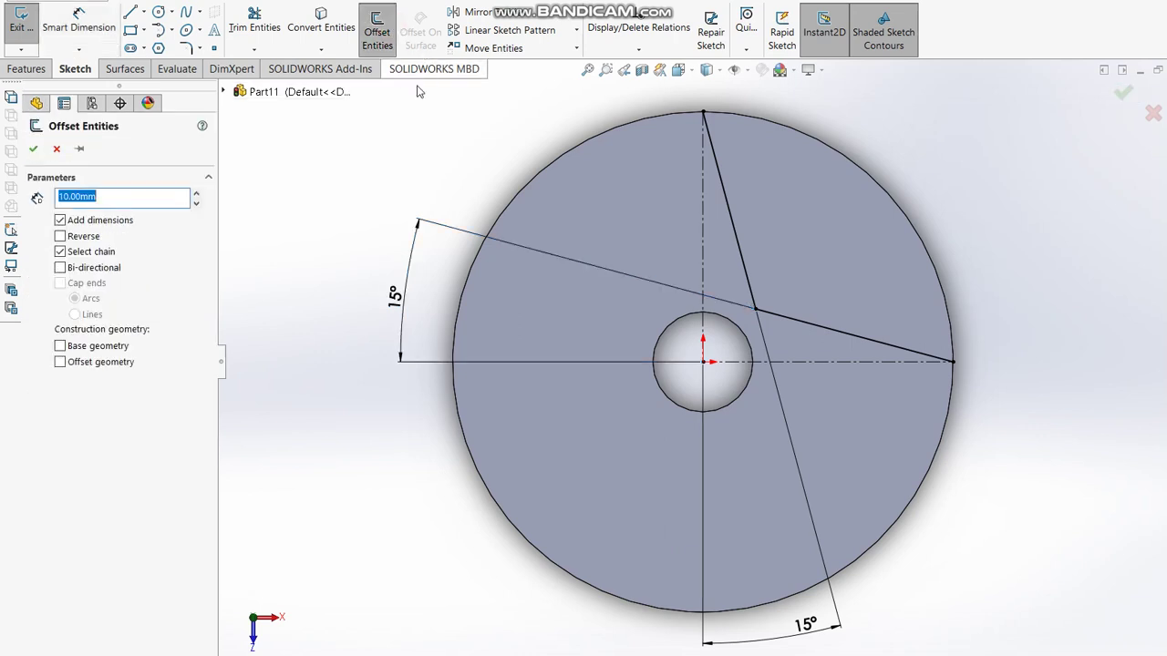
Step: Offset the bent line by 10 mm and convert the disc's outer circular edge into the sketch
left_click(732, 221)
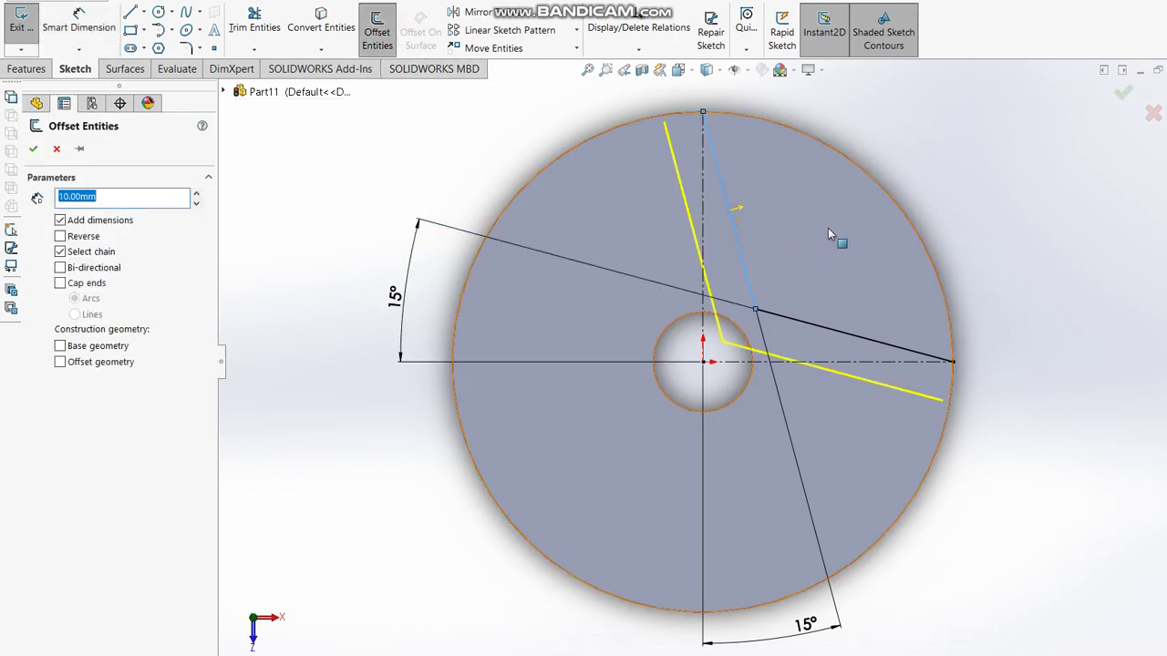
left_click(825, 231)
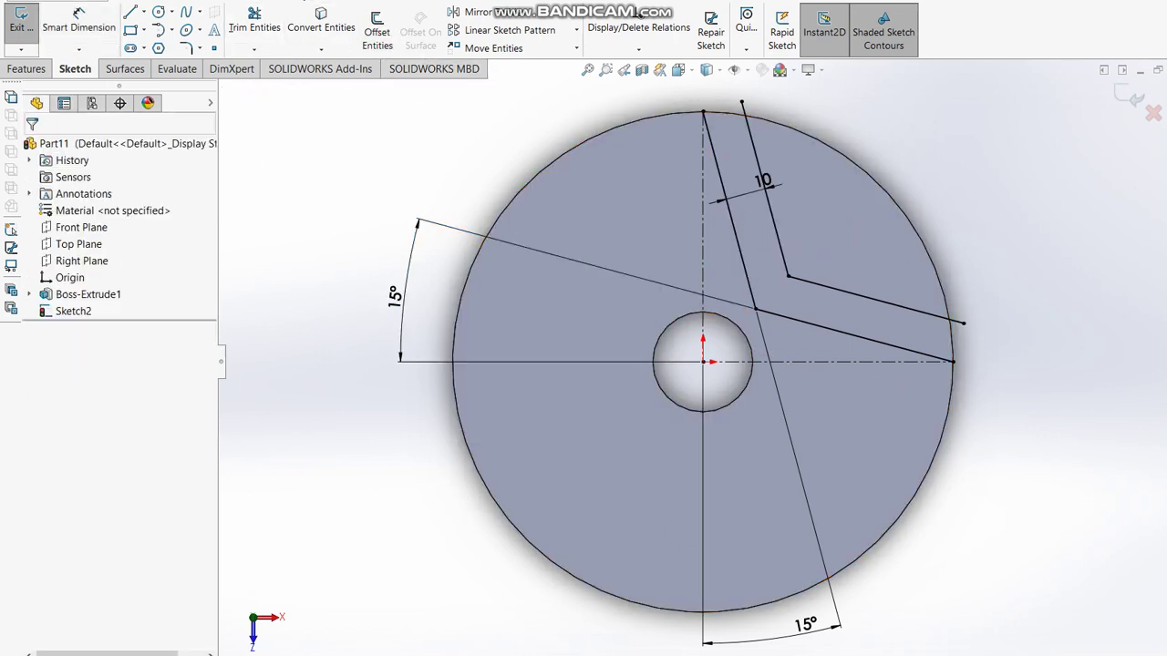
left_click(321, 27)
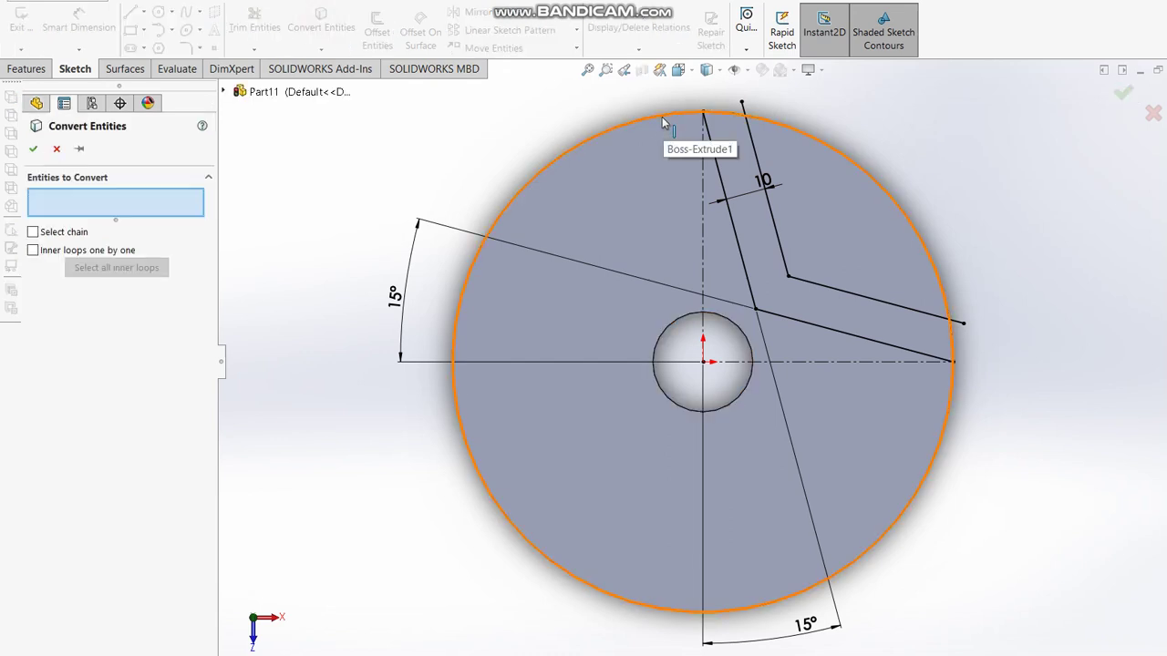
left_click(659, 116)
left_click(32, 151)
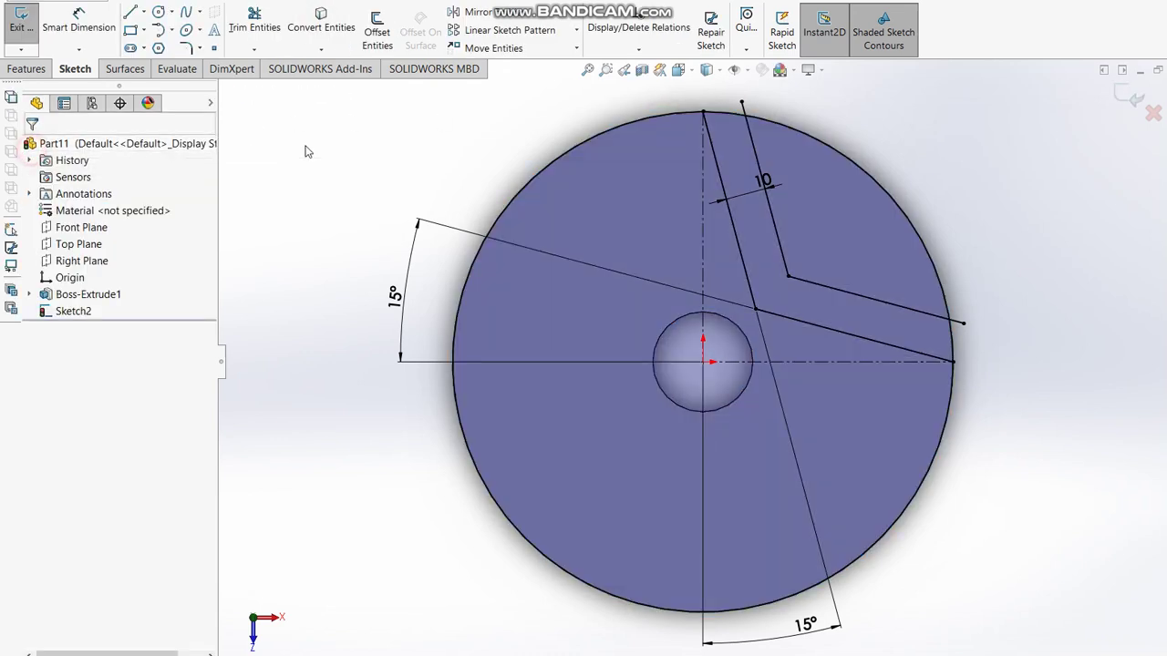
Step: Power-trim the excess line ends and outer-circle arcs, leaving one closed bent rib outline, and select it
left_click(254, 27)
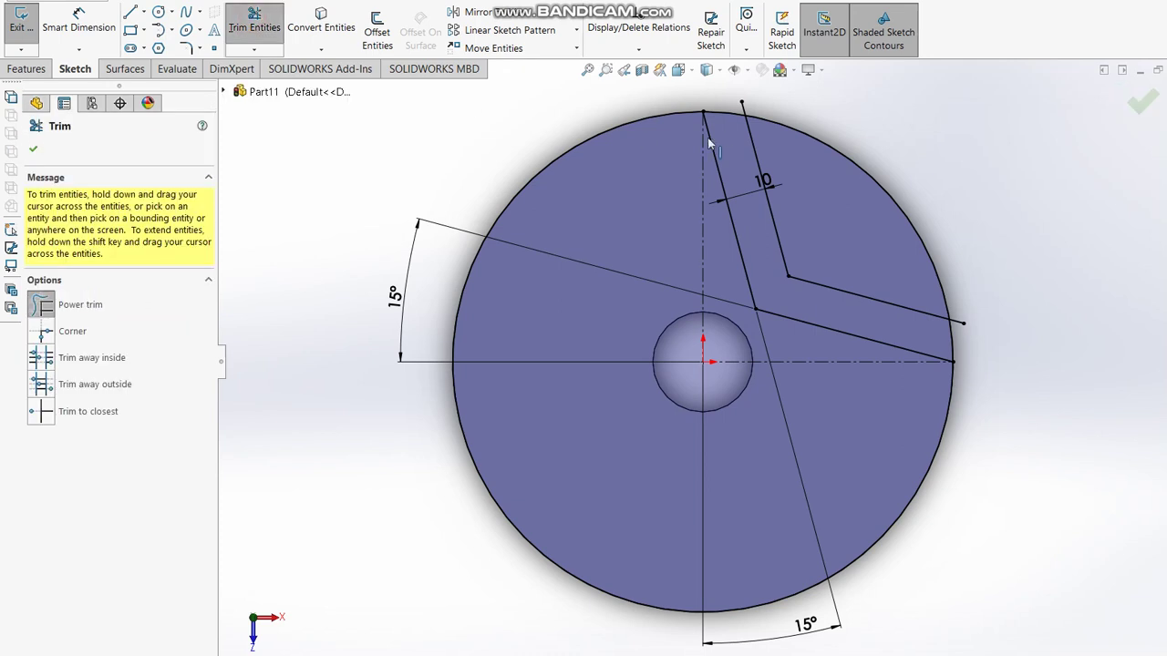
scroll(742, 118, "down", 2)
scroll(747, 137, "down", 2)
left_click_drag(720, 153, 730, 157)
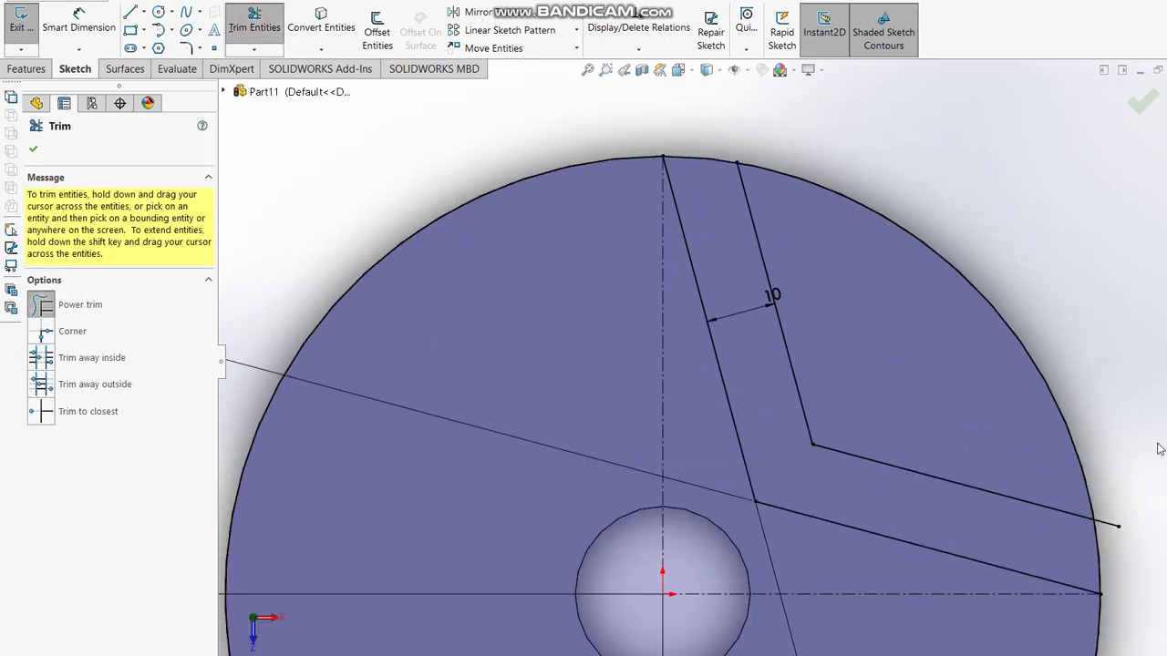
left_click_drag(1118, 504, 1118, 535)
left_click_drag(1059, 445, 1164, 593)
left_click_drag(1083, 644, 1059, 644)
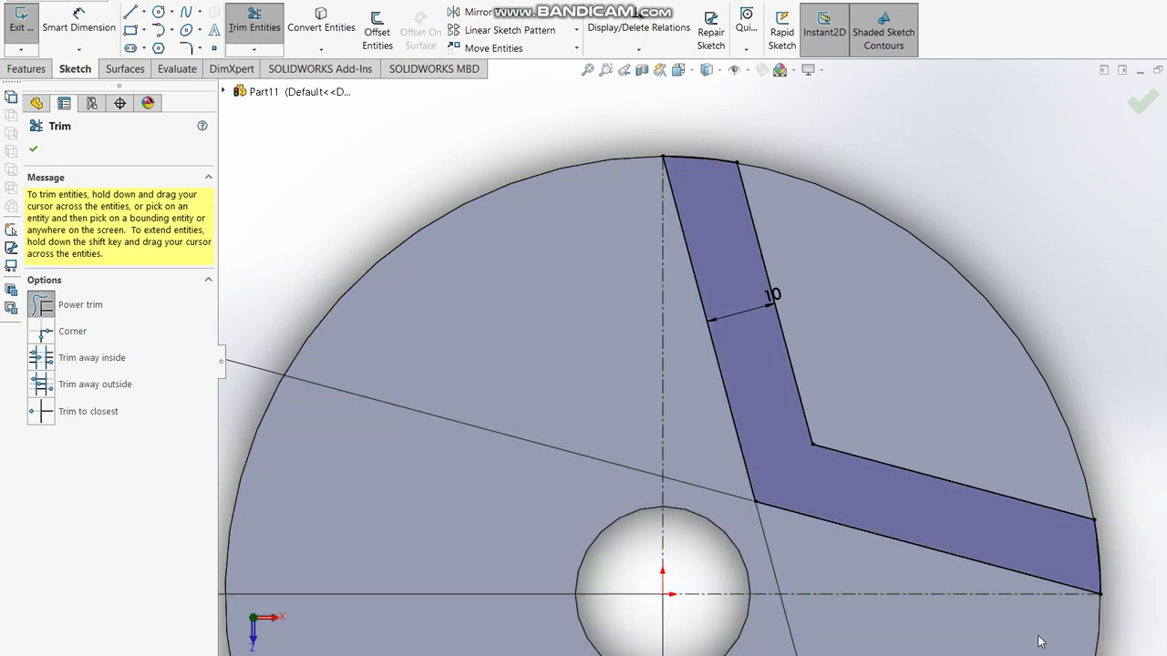
scroll(613, 365, "up", 3)
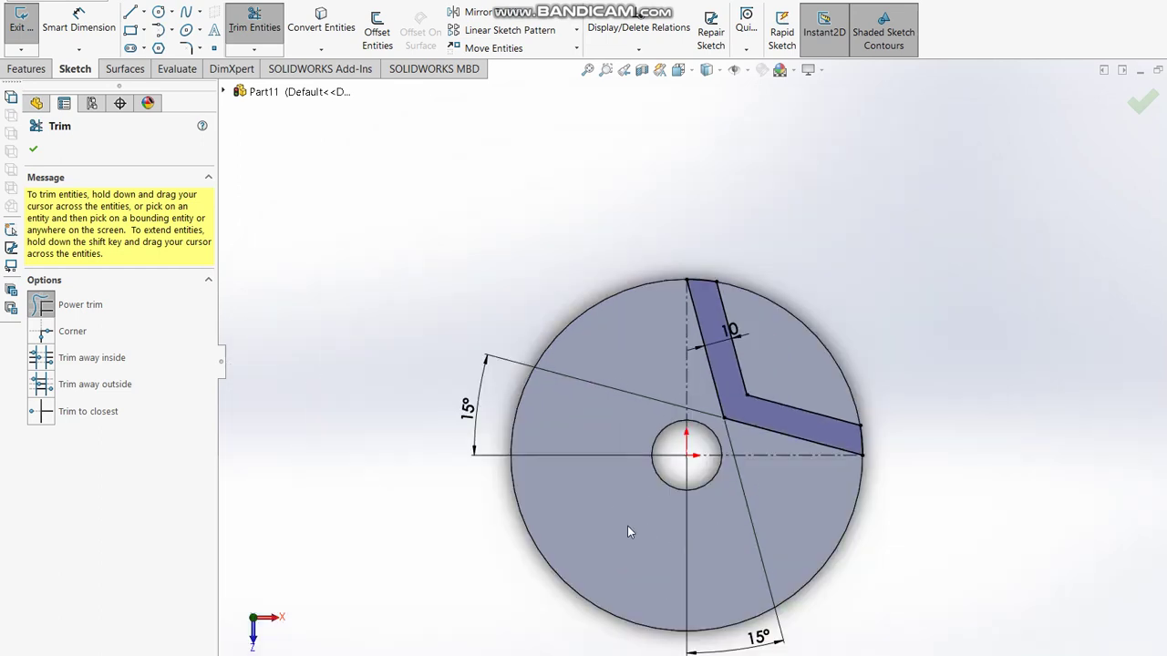
scroll(707, 501, "down", 2)
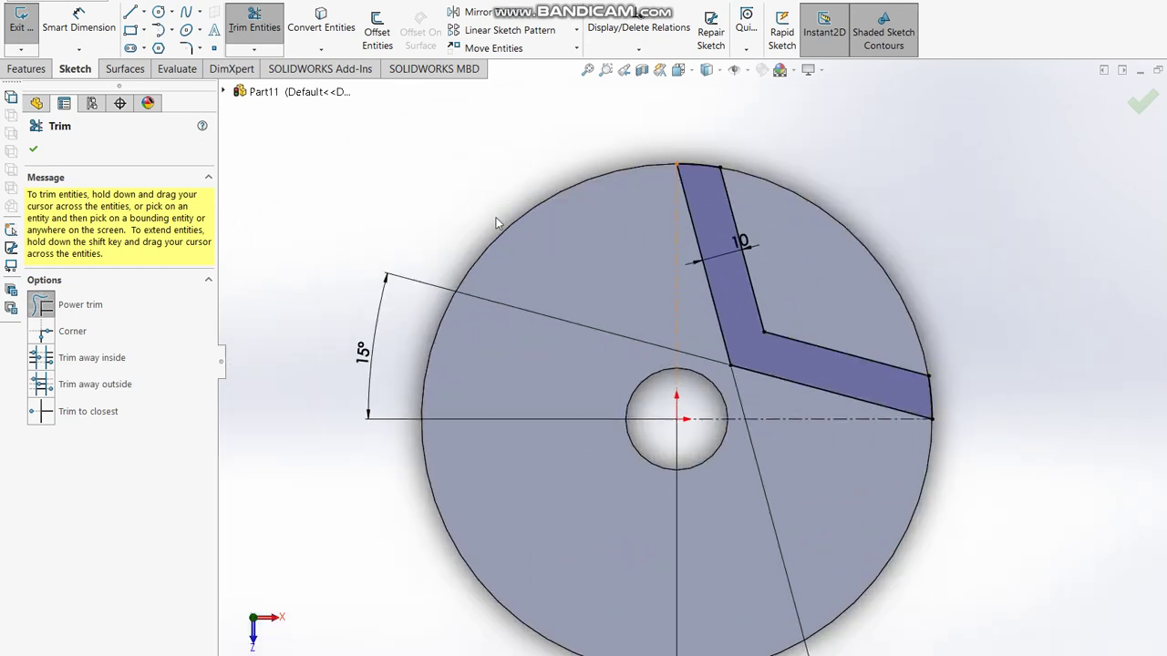
left_click(34, 152)
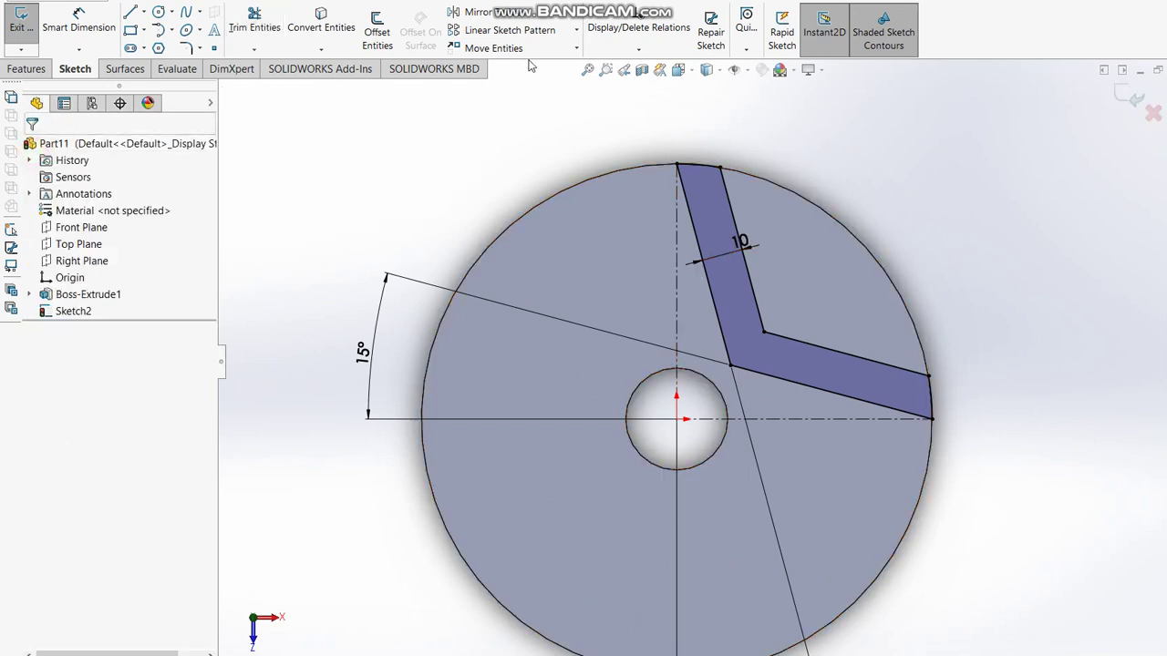
left_click_drag(542, 117, 1000, 536)
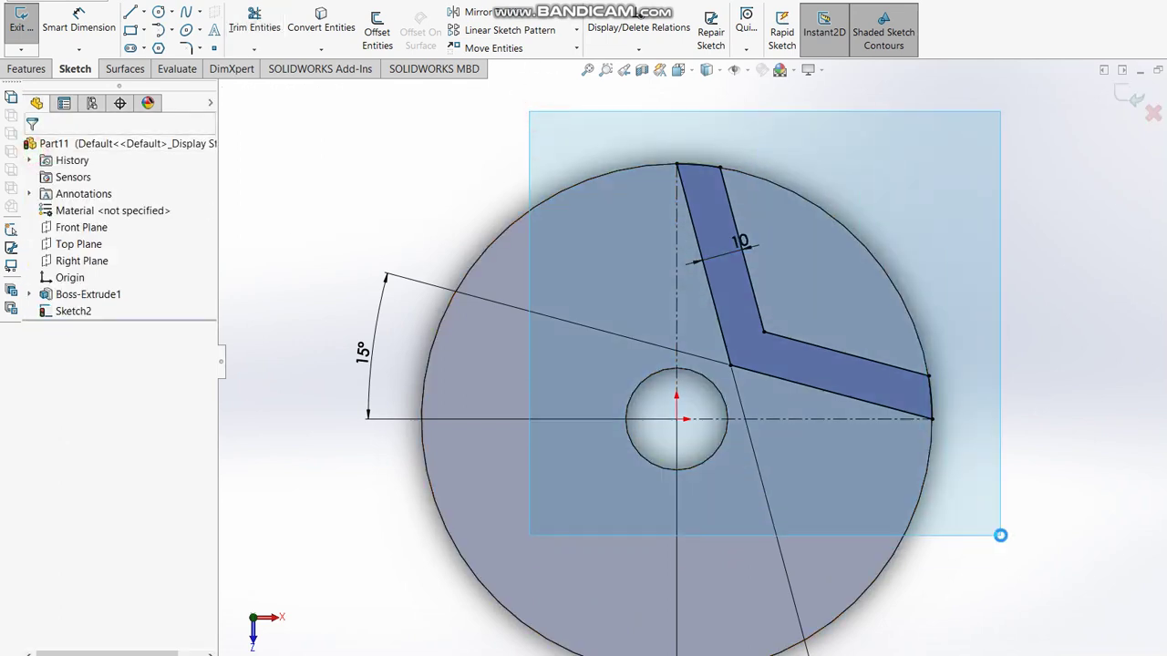
Step: Create a 3-instance circular sketch pattern of the rib profile and exit the sketch
left_click(576, 31)
left_click(516, 67)
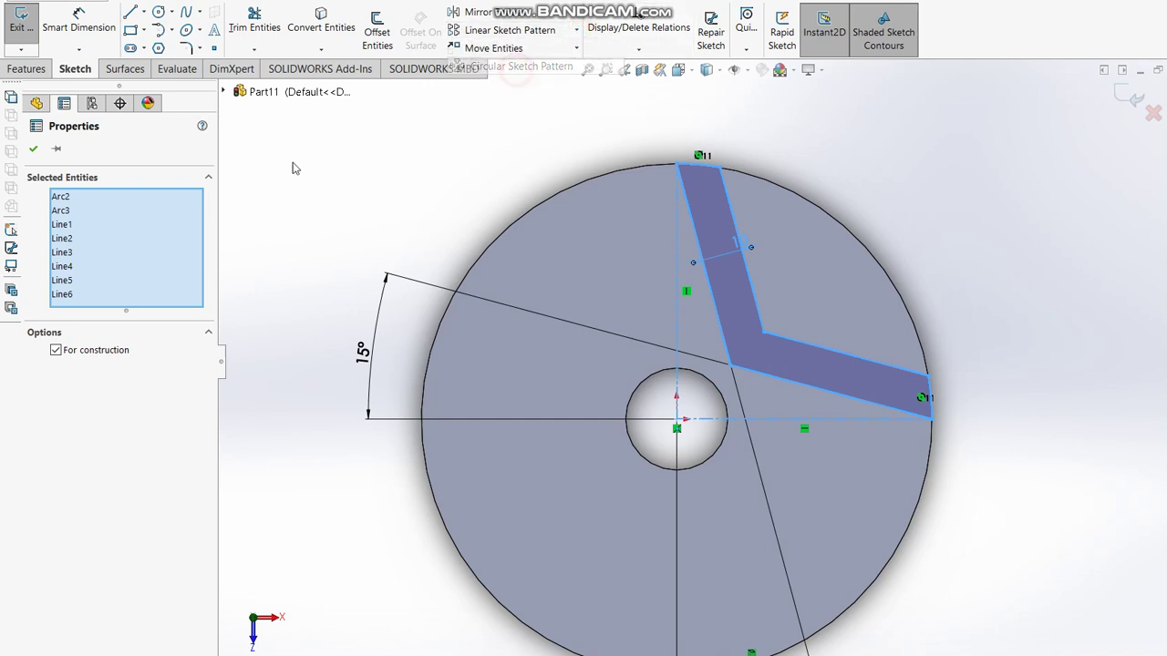
double_click(119, 362)
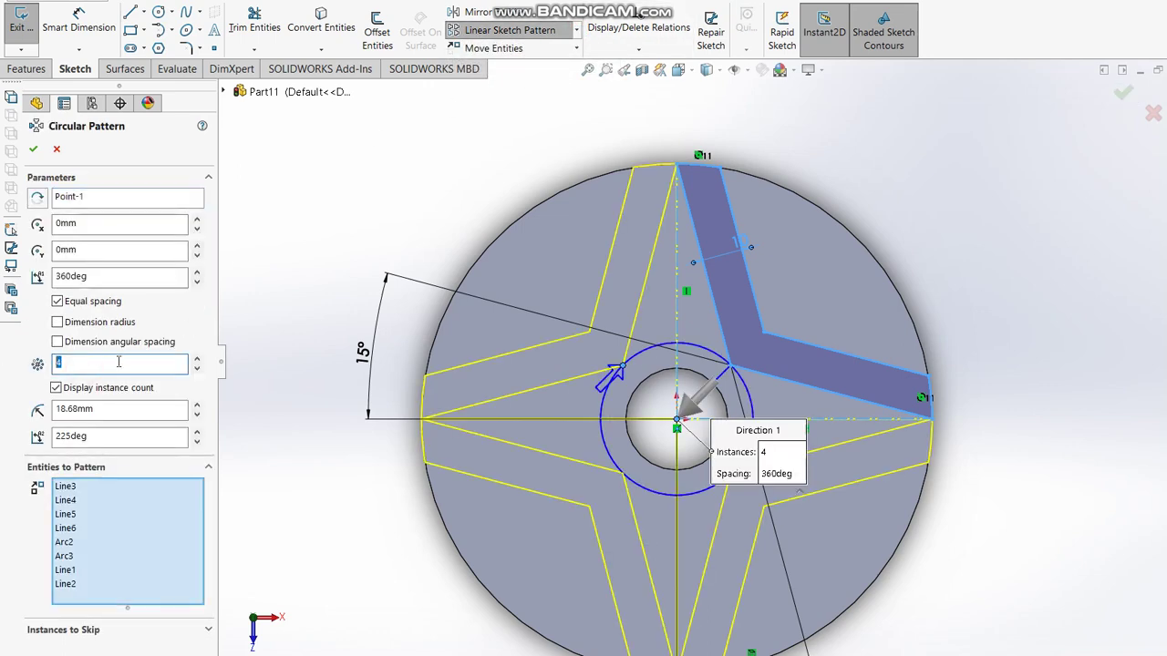
type("3")
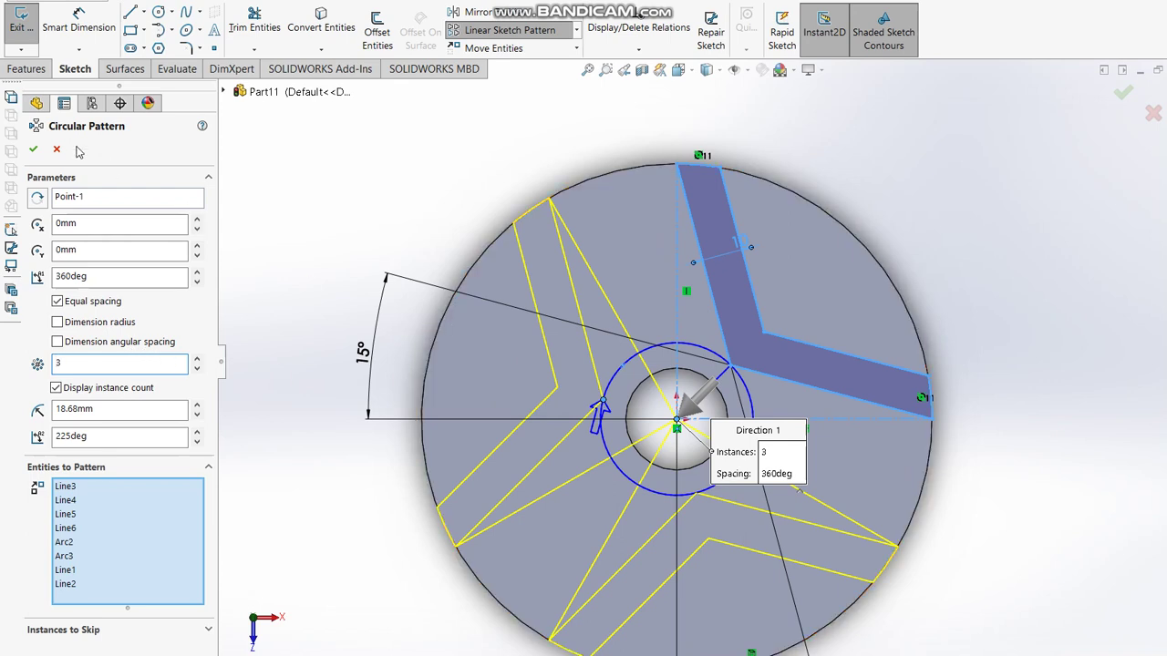
left_click(32, 149)
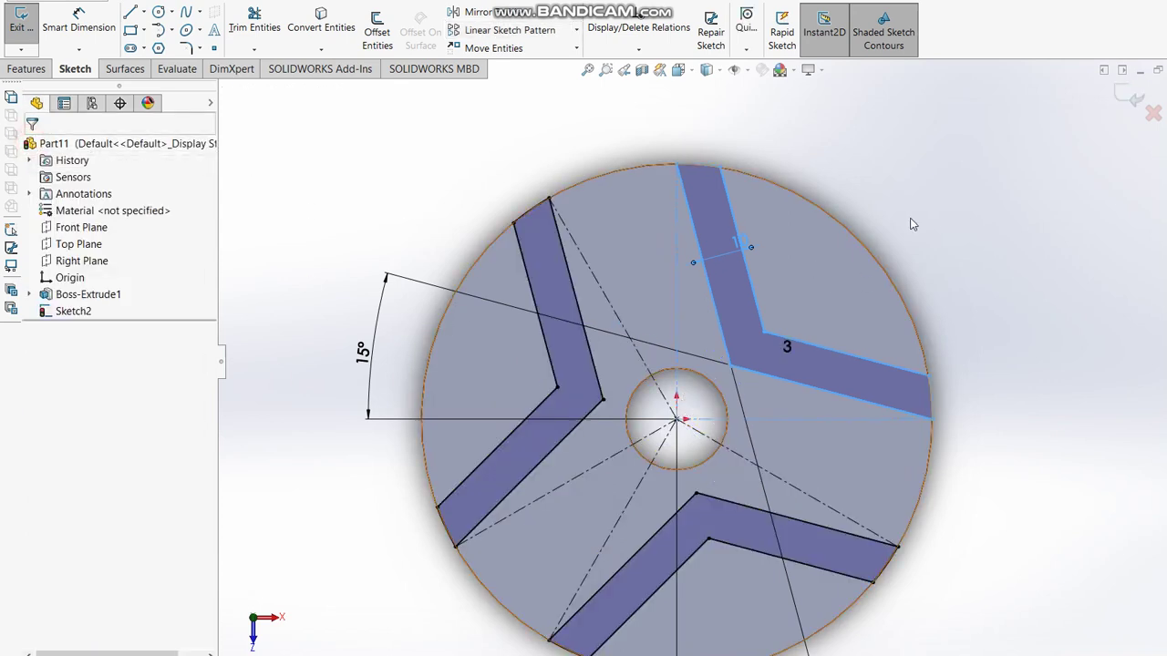
left_click(1126, 96)
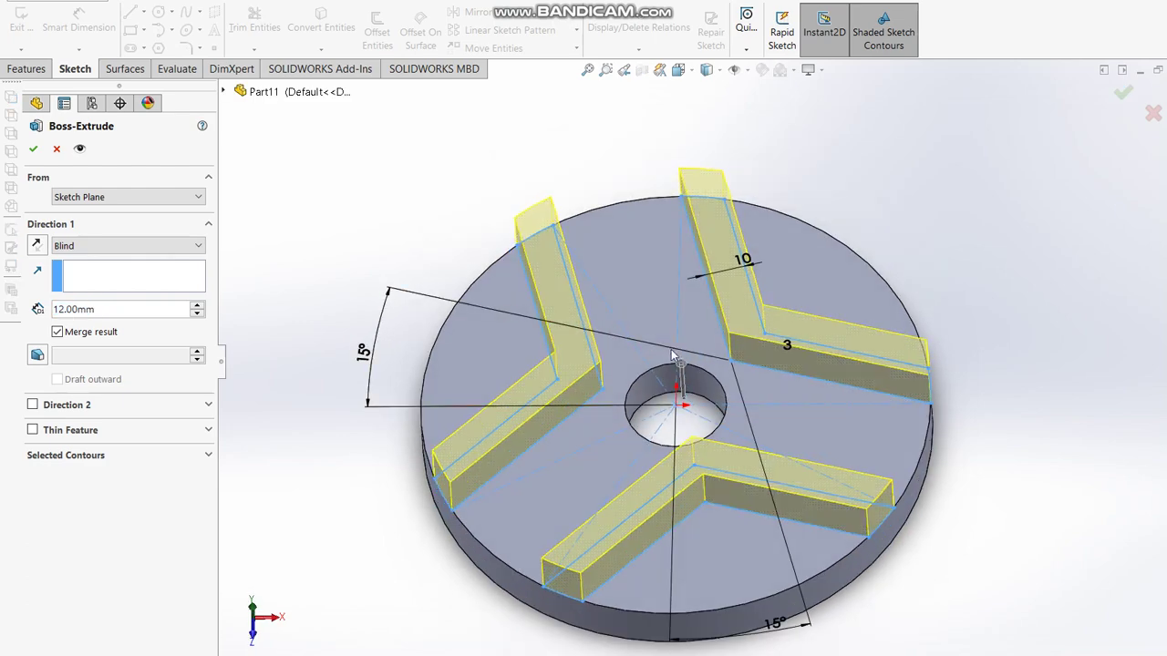
Step: Extrude the three rib profiles 28 mm blind, merged onto the disc
key("alt+Tab")
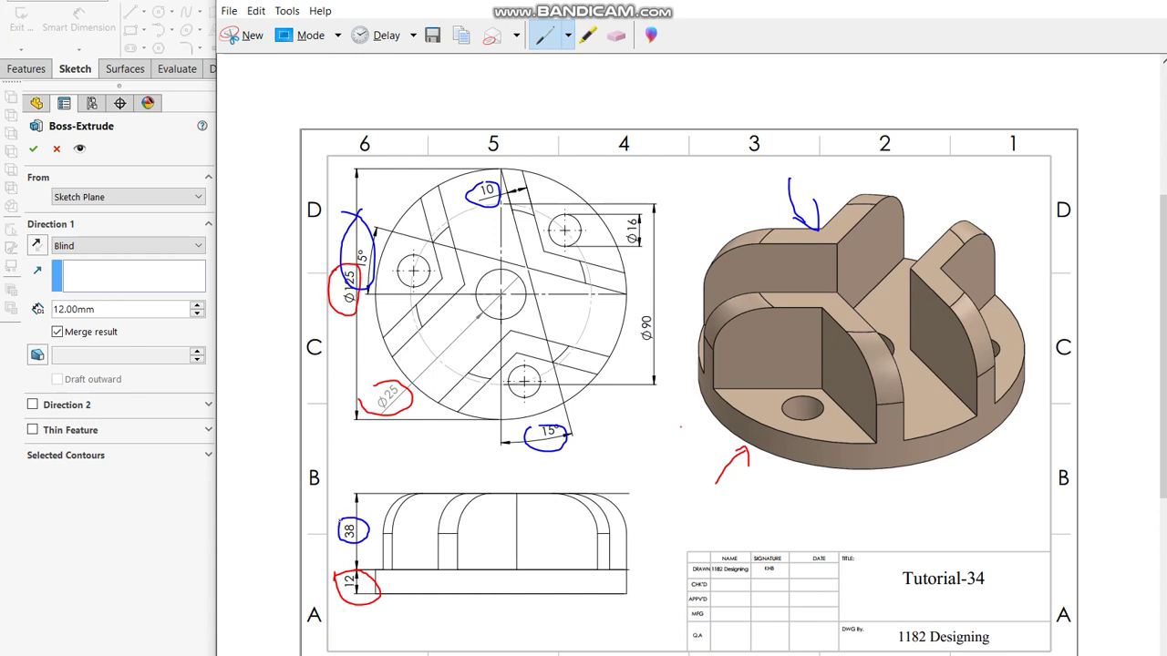
left_click(158, 562)
double_click(118, 309)
double_click(118, 309)
type("2")
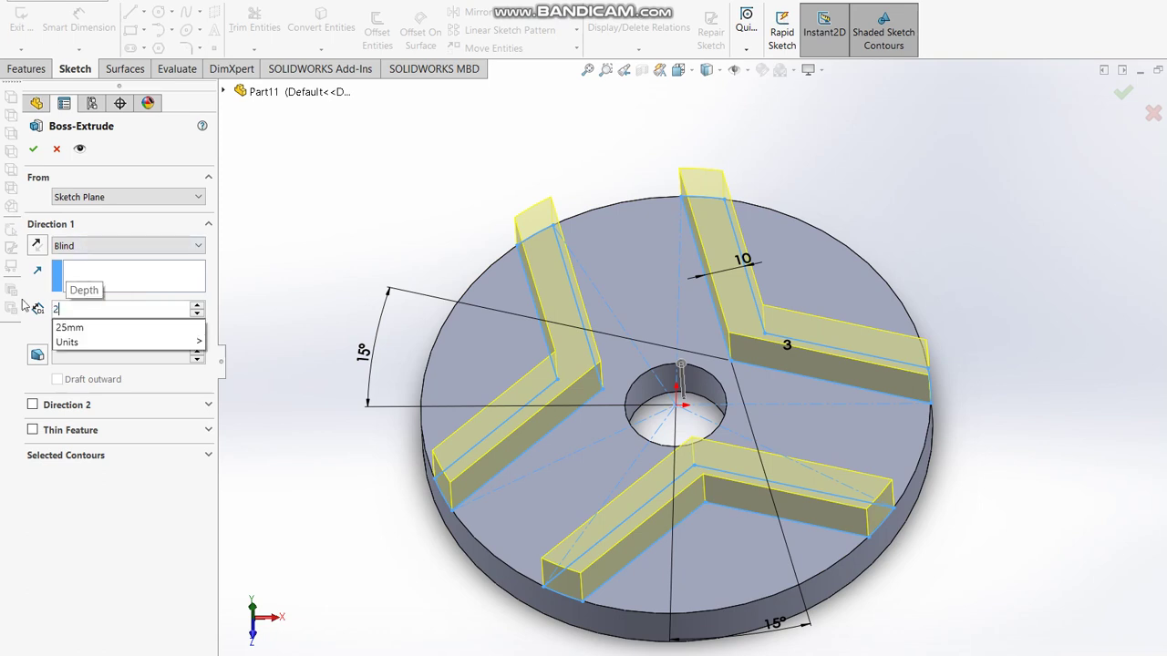
type("8")
key("Return")
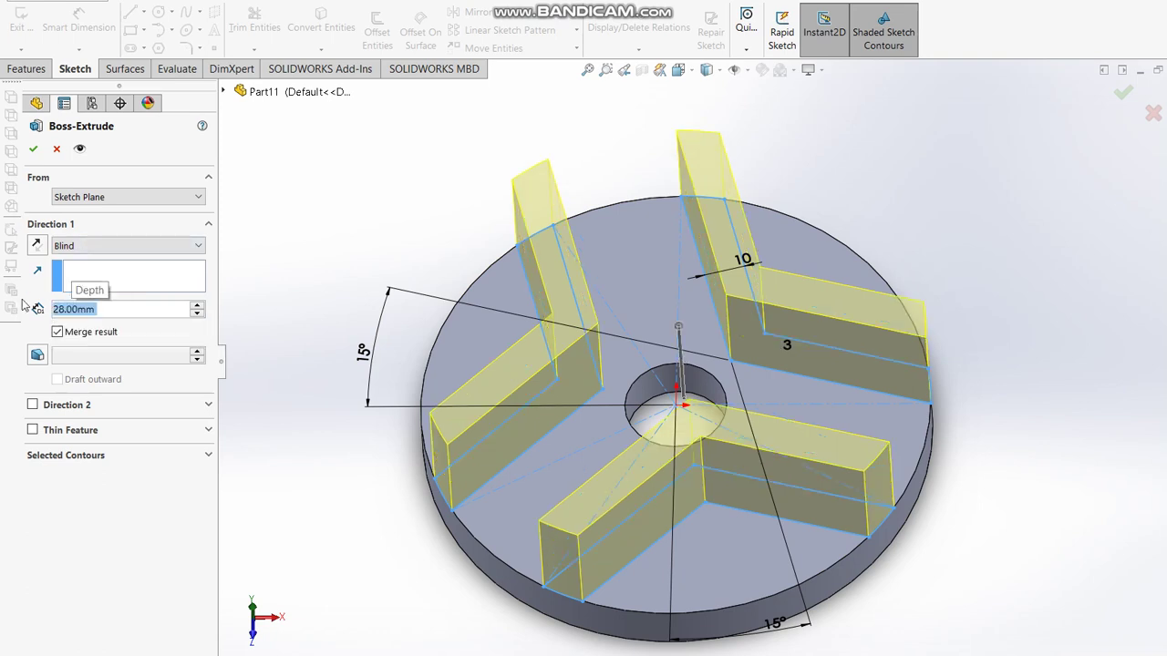
left_click(33, 152)
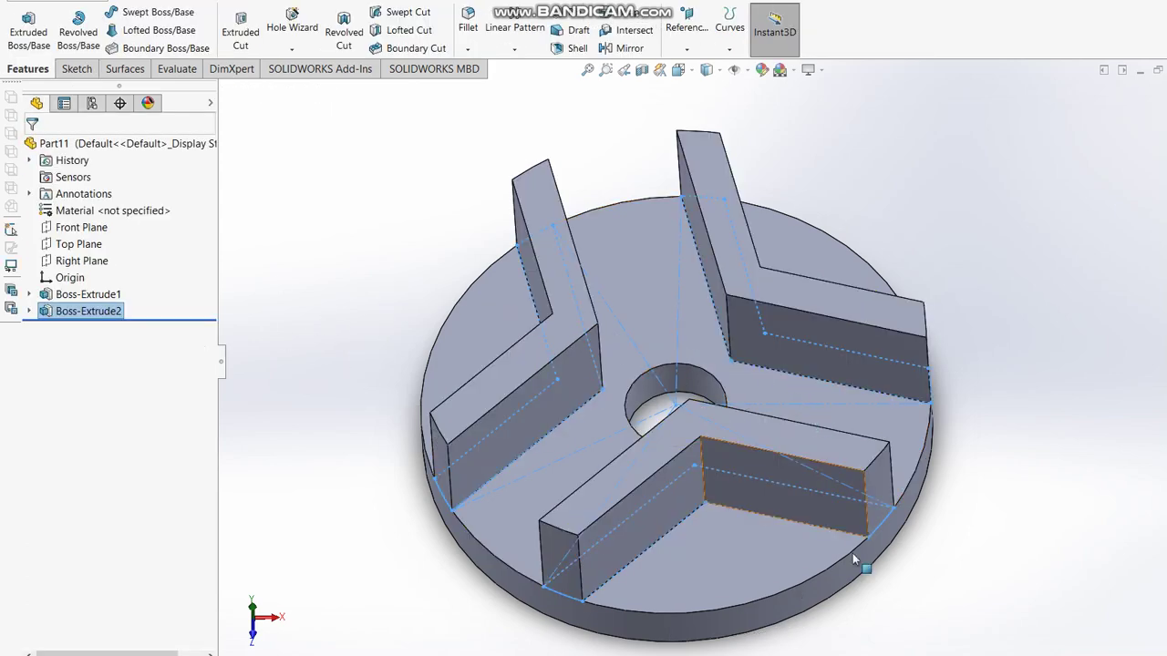
Step: Check the reference drawing, then begin a revolved-cut sketch on the Front Plane
key("alt+Tab")
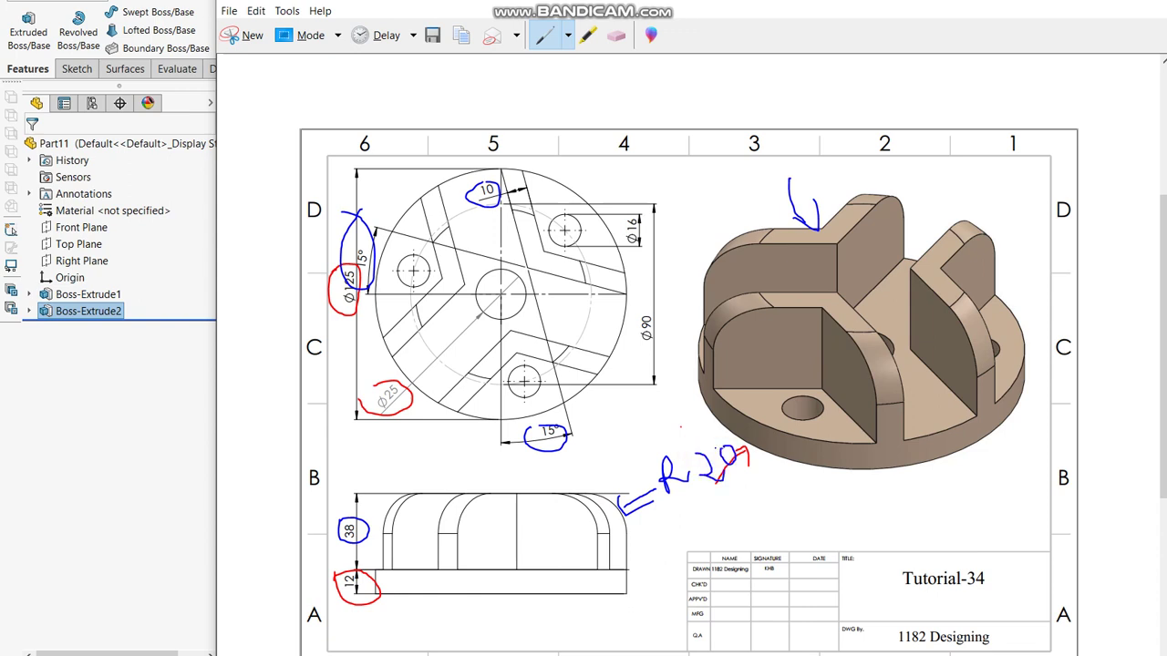
left_click(101, 426)
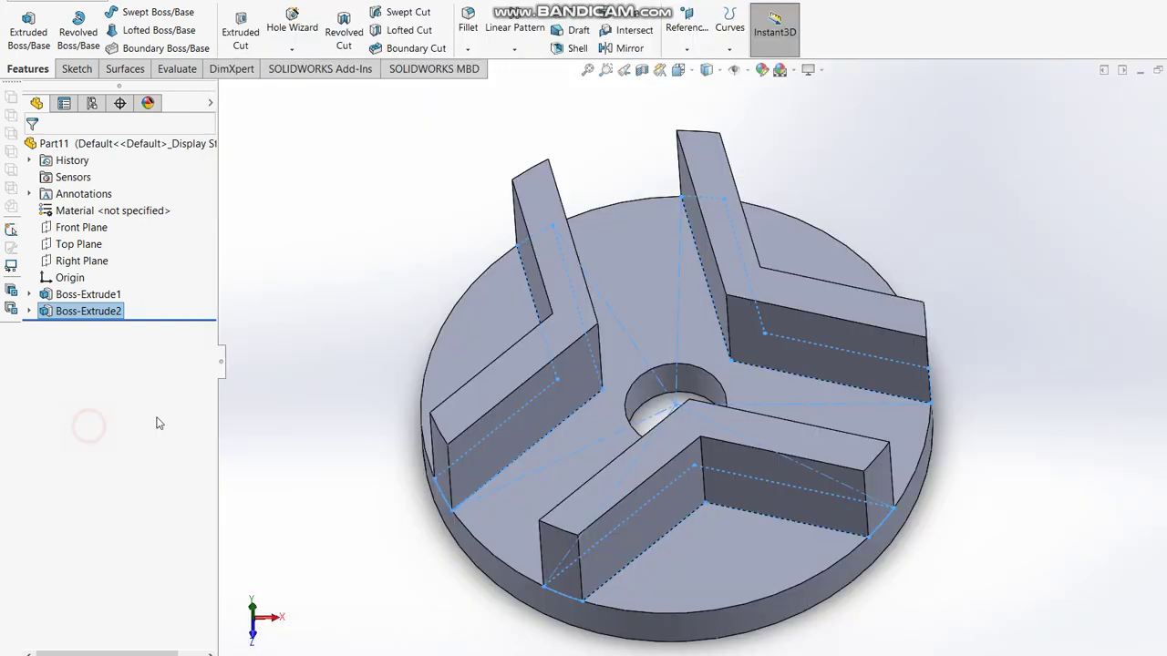
left_click(71, 233)
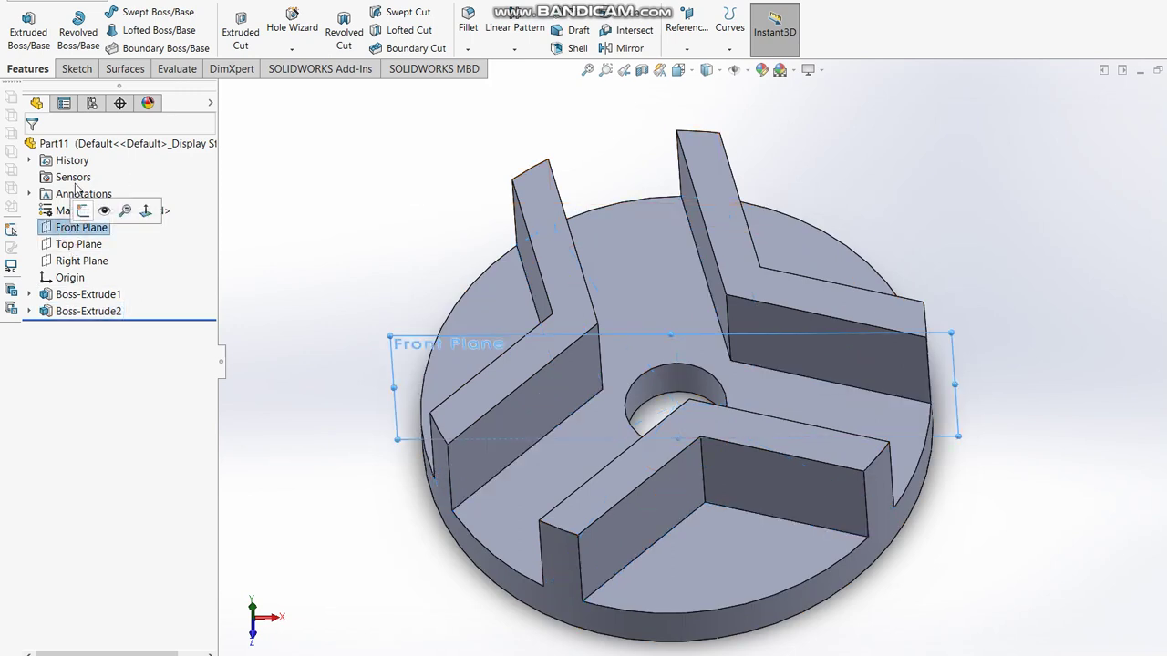
left_click(340, 31)
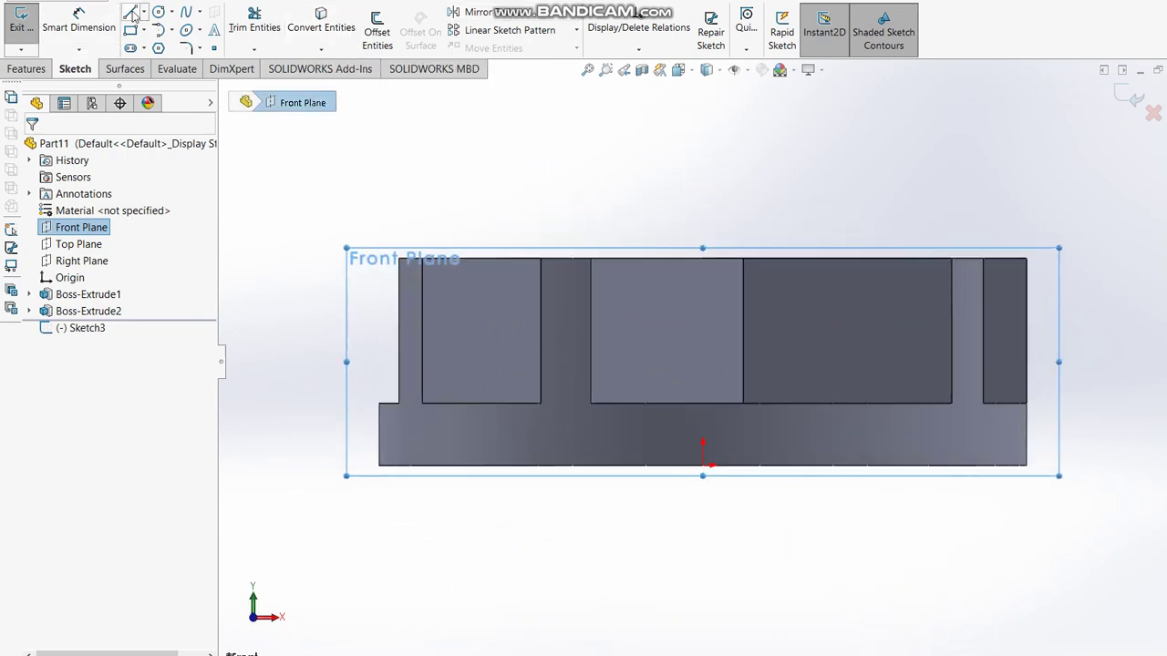
Step: Draw lines along the profile's top-right corner and round that corner with an R20 sketch fillet
left_click(702, 258)
left_click(1027, 259)
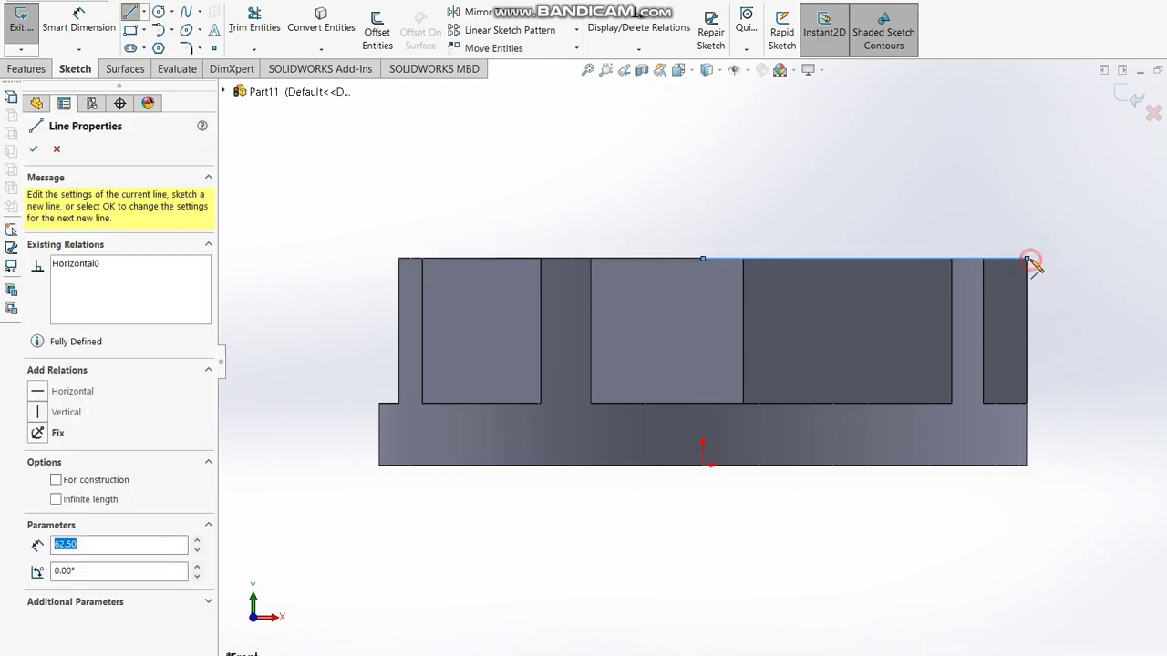
left_click(1028, 466)
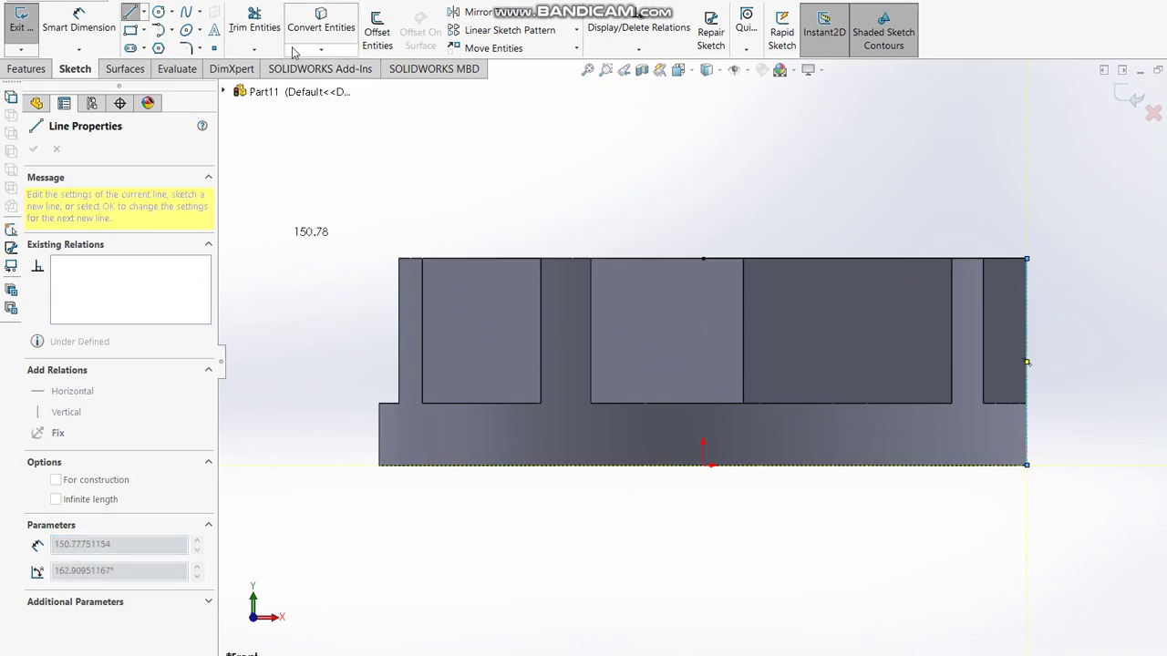
left_click(202, 49)
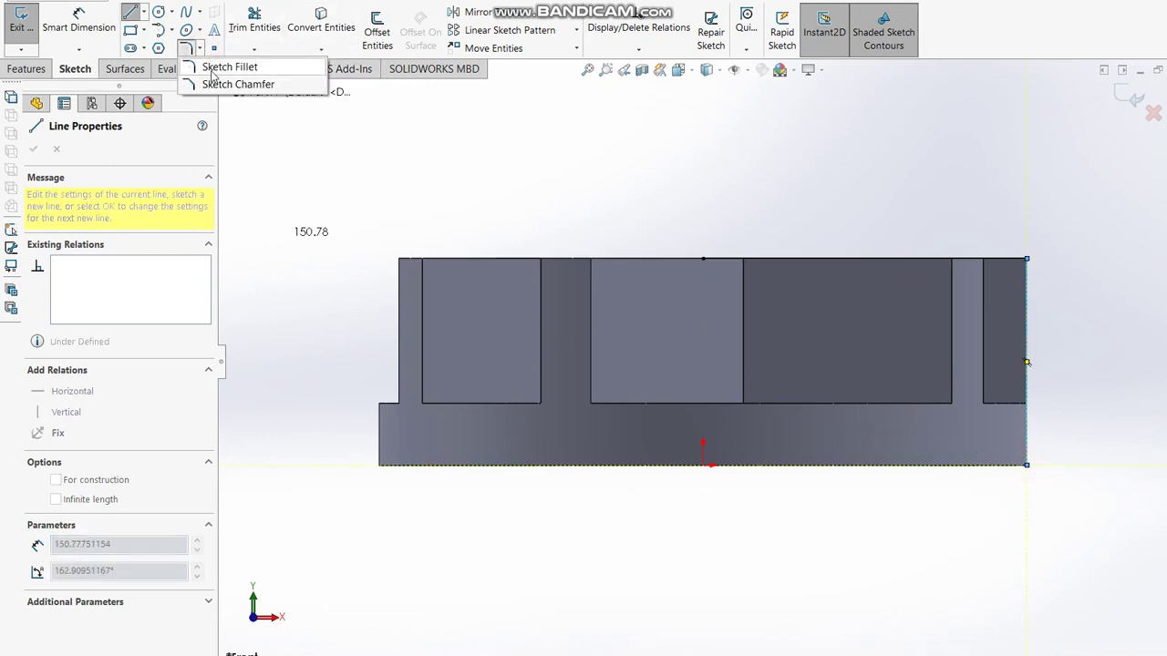
left_click(230, 64)
left_click(1002, 266)
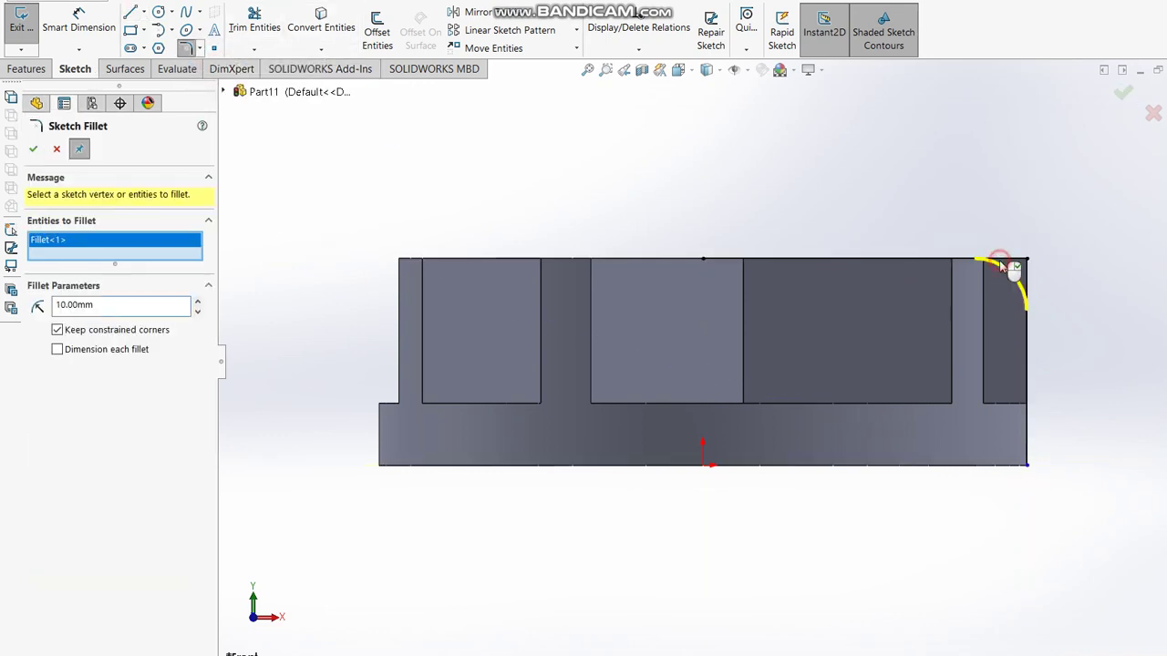
double_click(119, 305)
type("20")
key("Return")
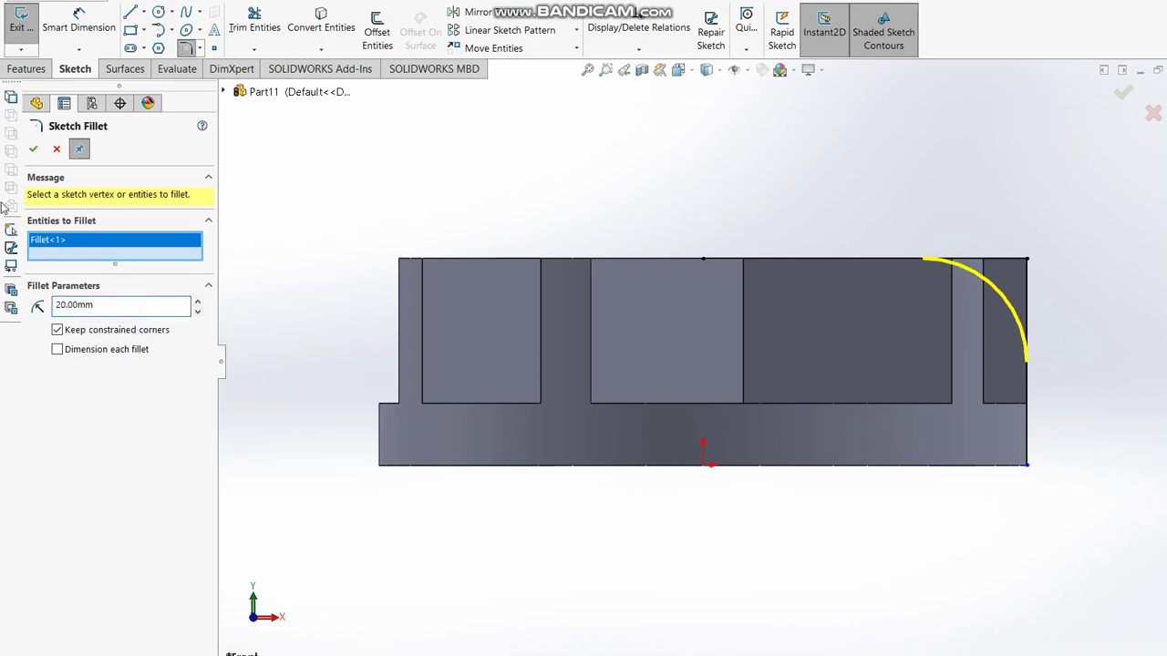
left_click(33, 150)
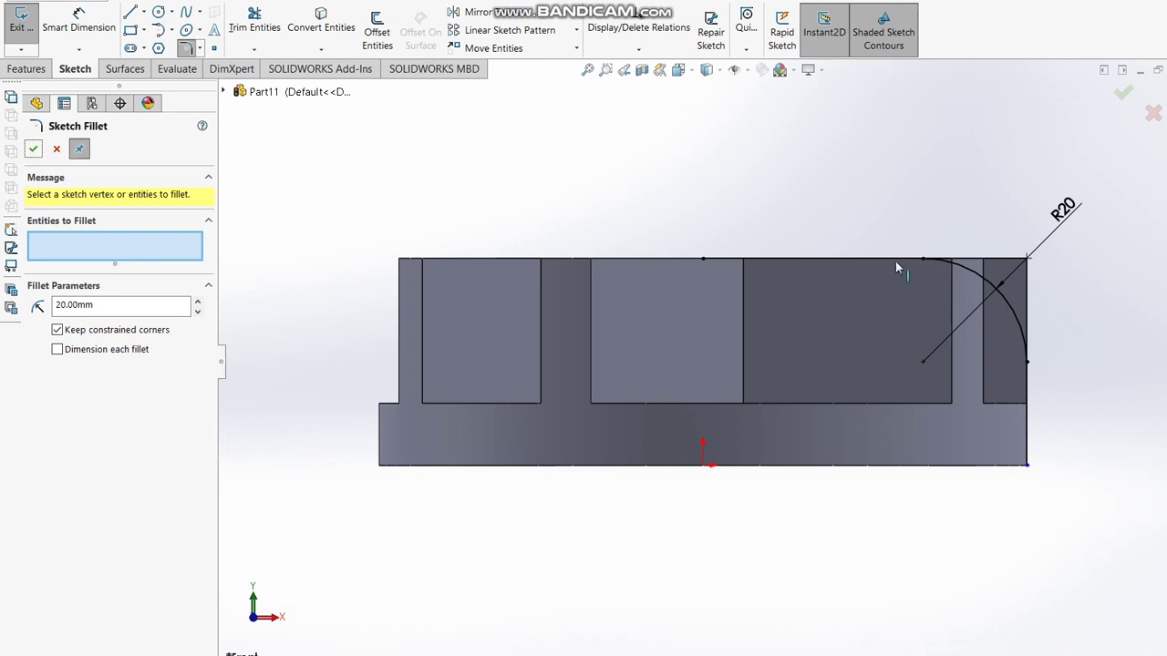
Step: Delete the extra right vertical line, leaving the top line and R20 arc
left_click(868, 260)
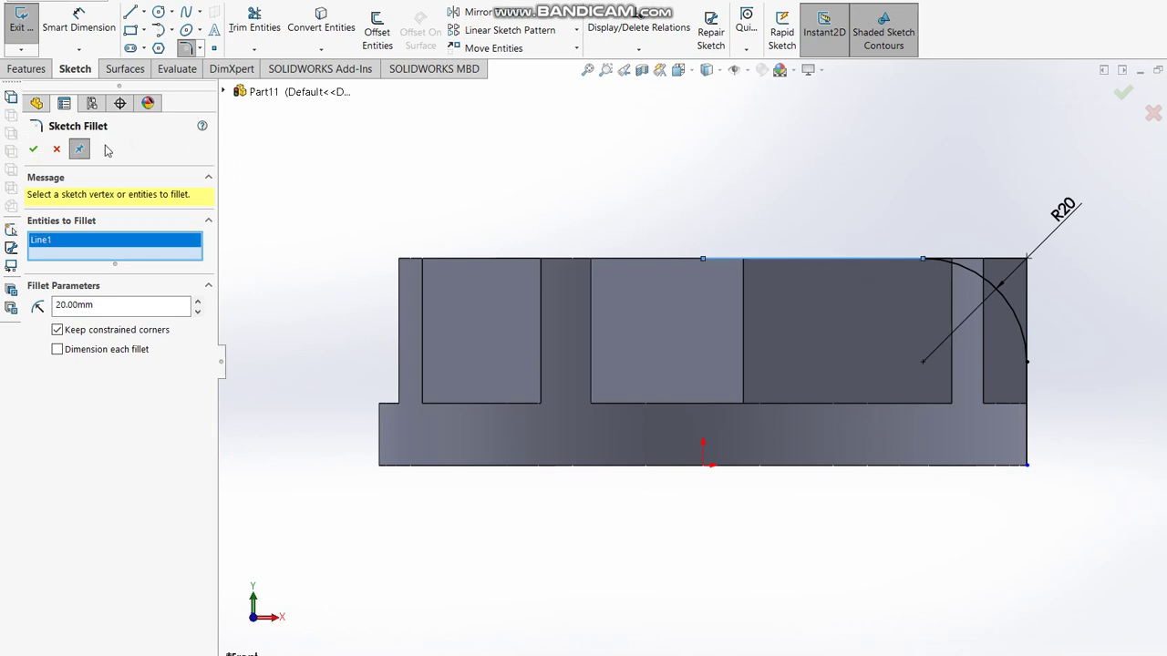
left_click(56, 149)
left_click(869, 259)
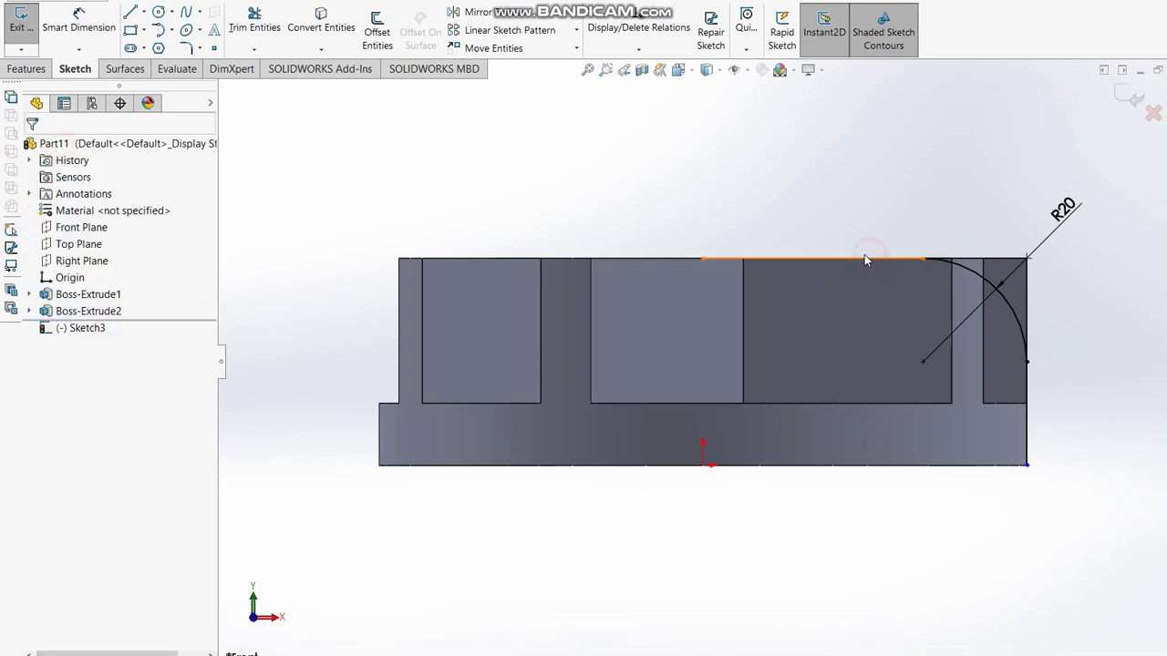
left_click(1028, 388)
key("Delete")
left_click(750, 258)
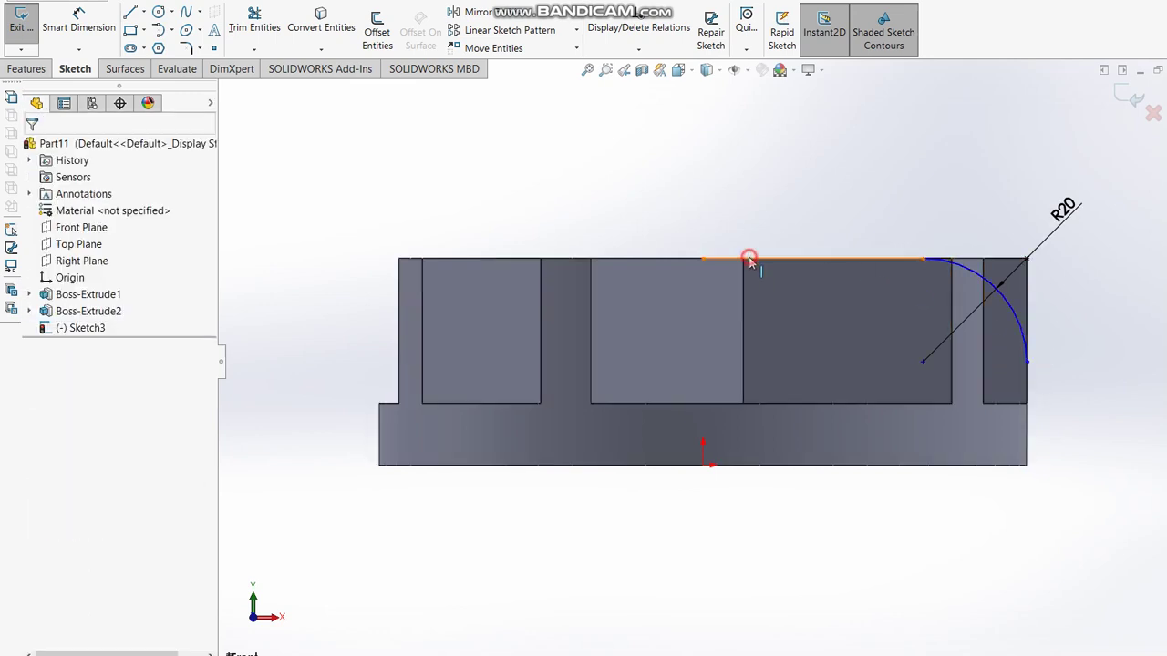
left_click(131, 12)
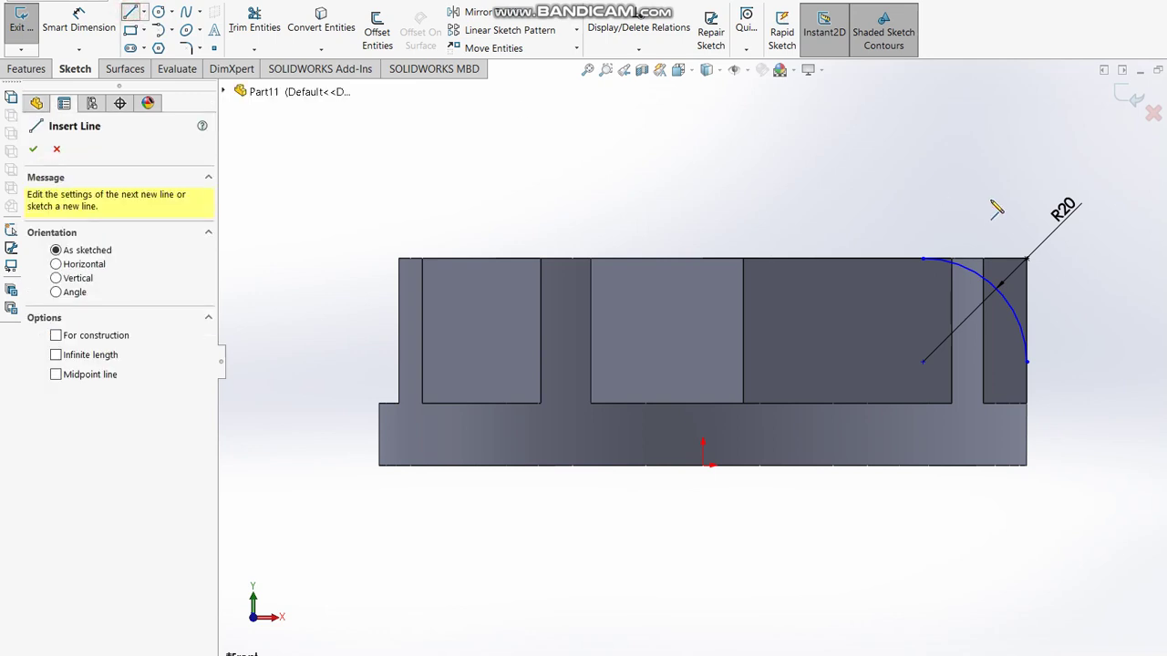
Step: Close the corner region outside the R20 arc with a horizontal and a vertical line
left_click(924, 258)
left_click(1028, 259)
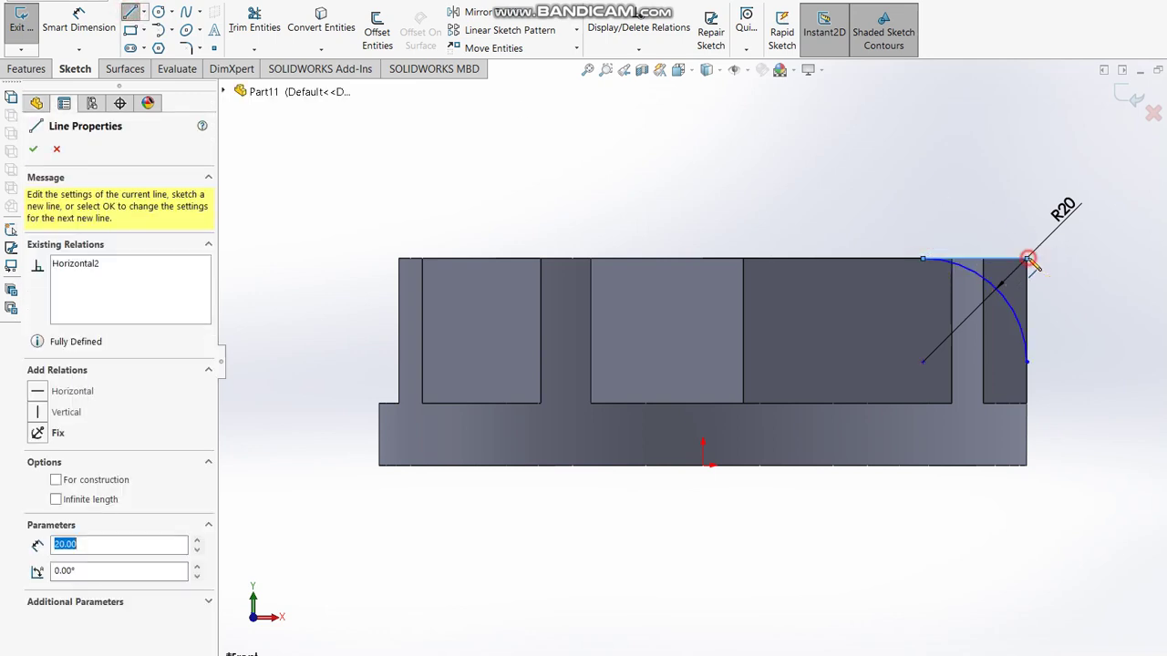
left_click(1028, 363)
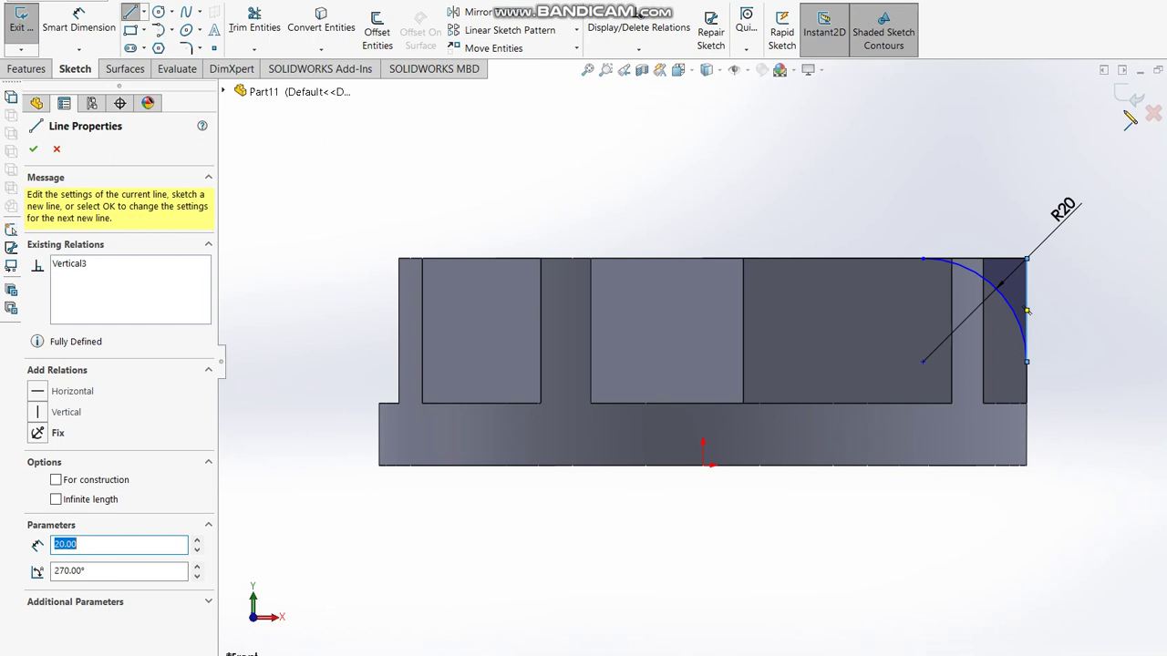
Step: Add a vertical centreline up from the origin as the revolve axis
left_click(143, 12)
left_click(160, 42)
left_click(703, 465)
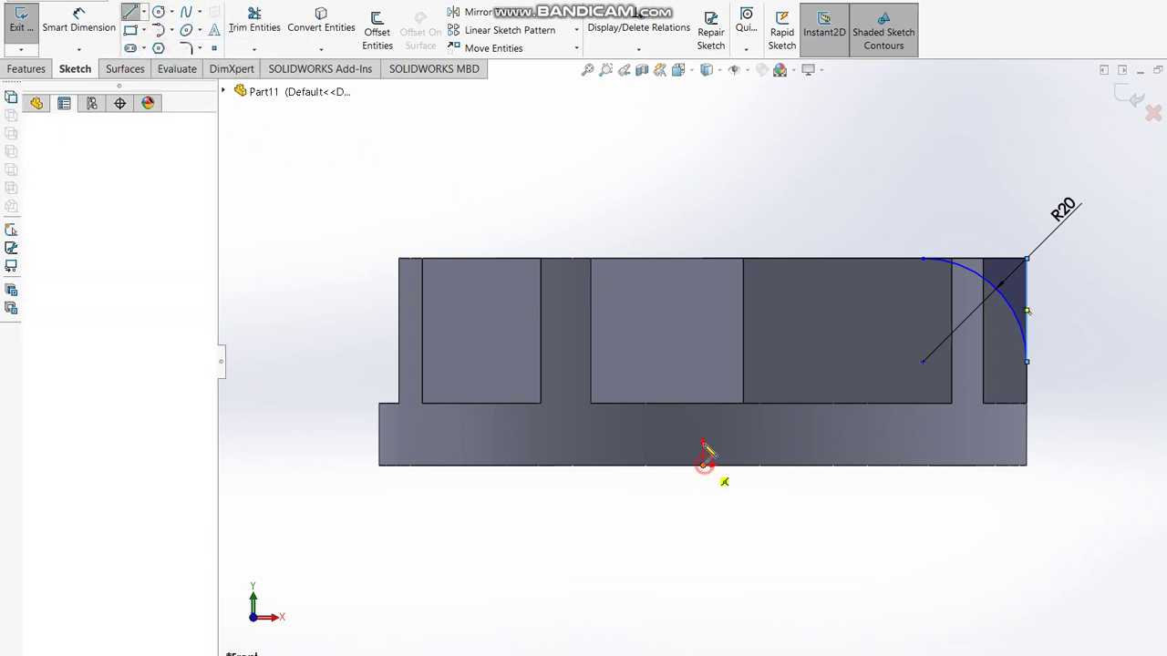
left_click(703, 372)
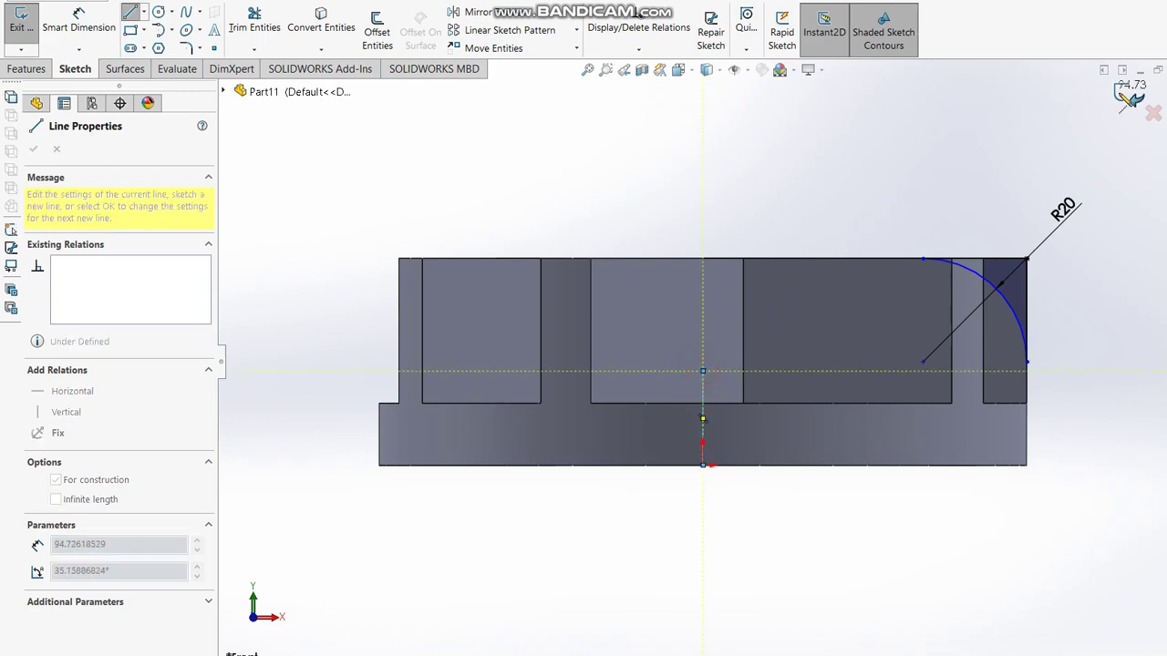
key("Escape")
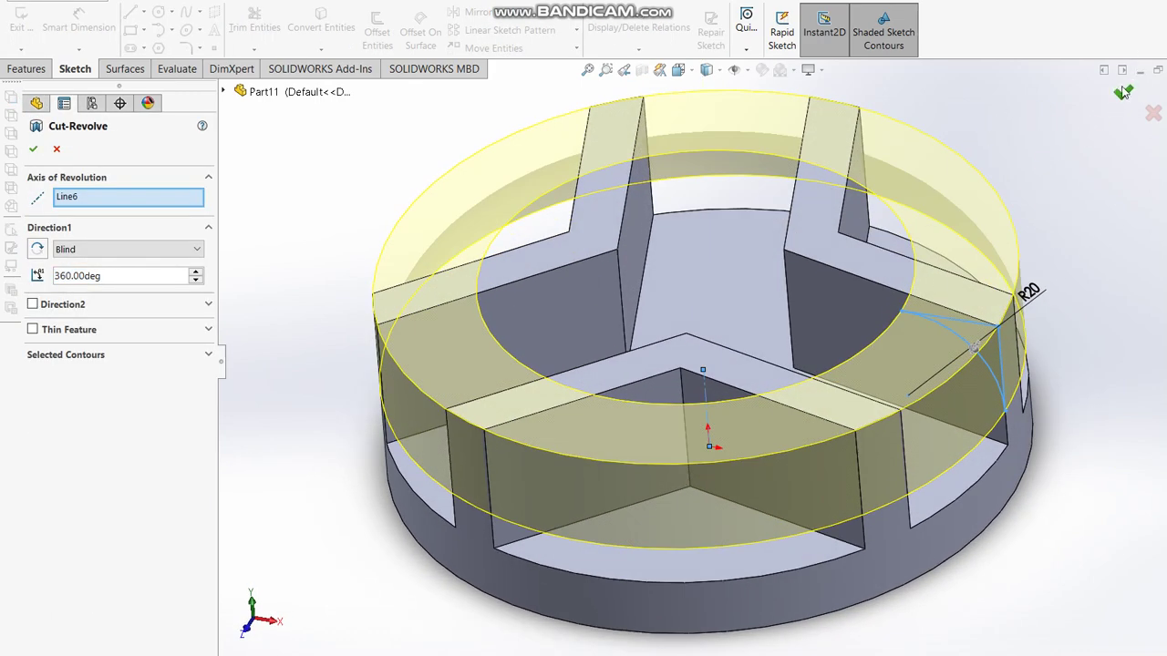
Step: Apply the 360° Cut-Revolve1, then compare with the reference drawing using a custom pen colour
key("Return")
mouse_move(953, 243)
middle_mouse_down()
mouse_move(1033, 235)
mouse_move(859, 394)
middle_mouse_up()
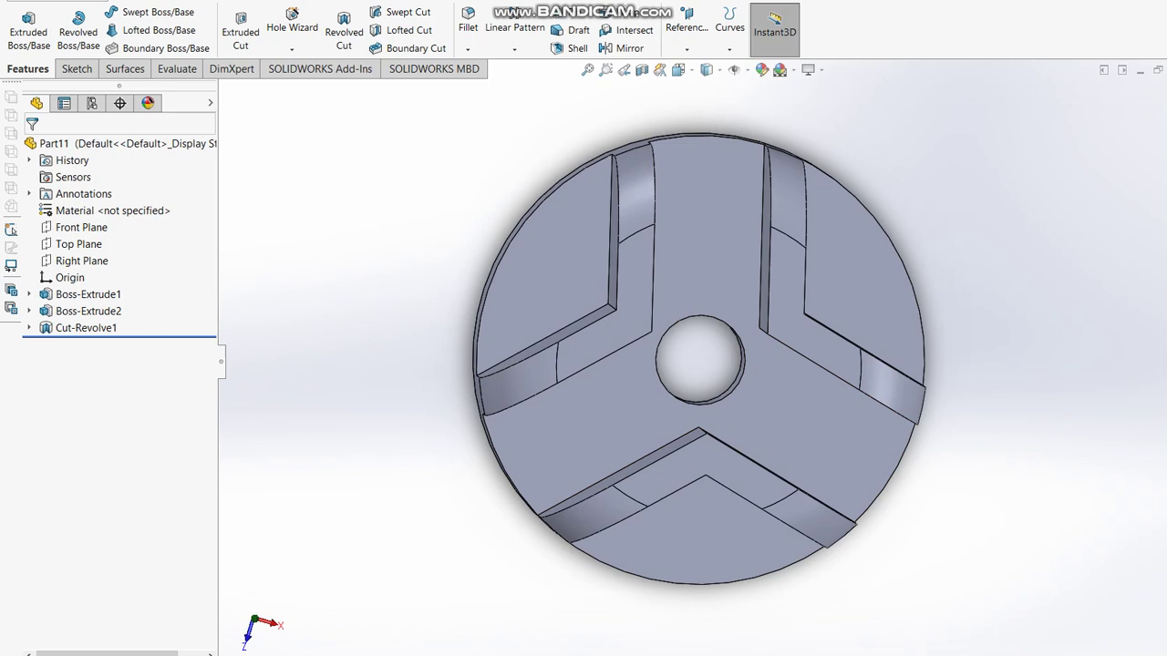
key("alt+Tab")
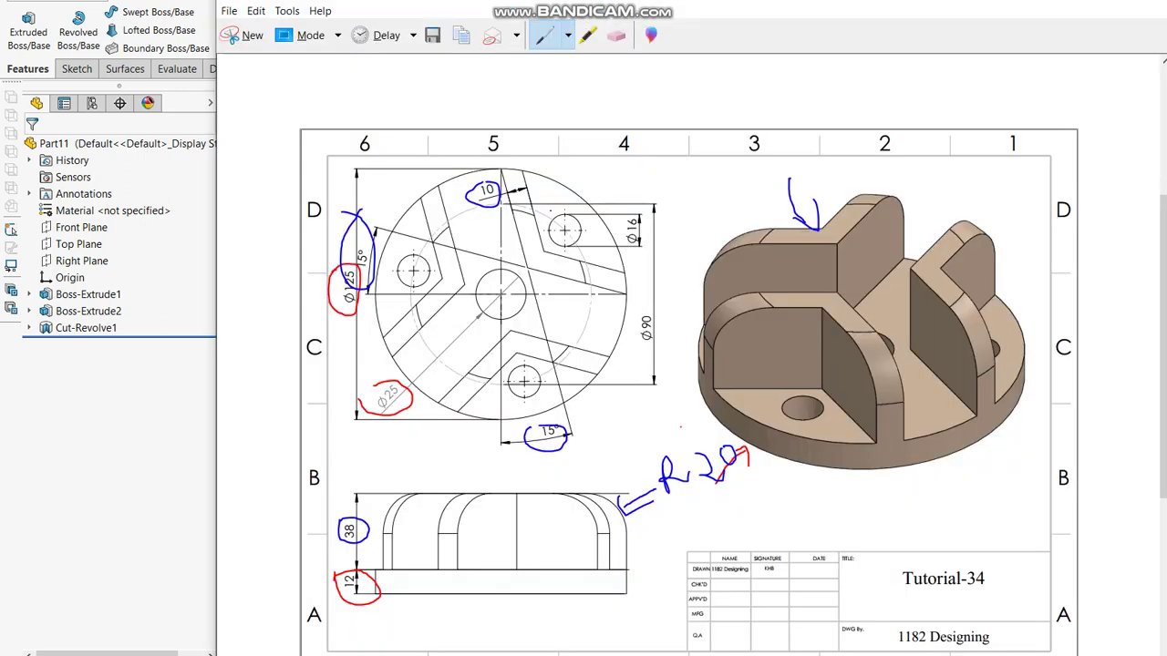
left_click(568, 35)
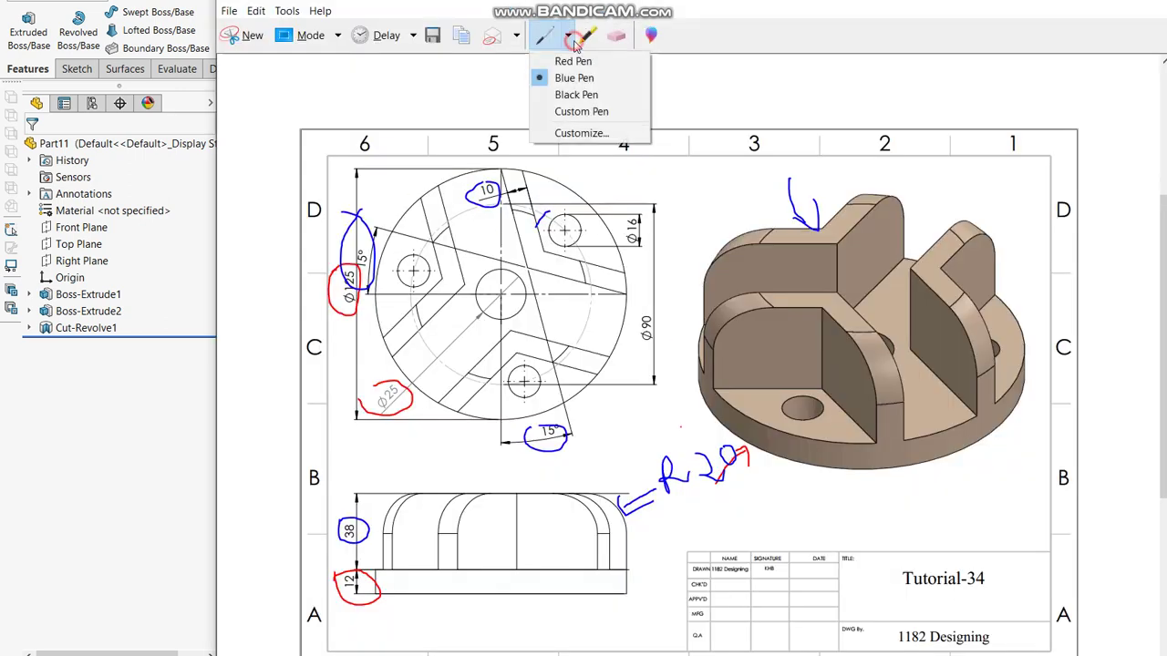
left_click(572, 112)
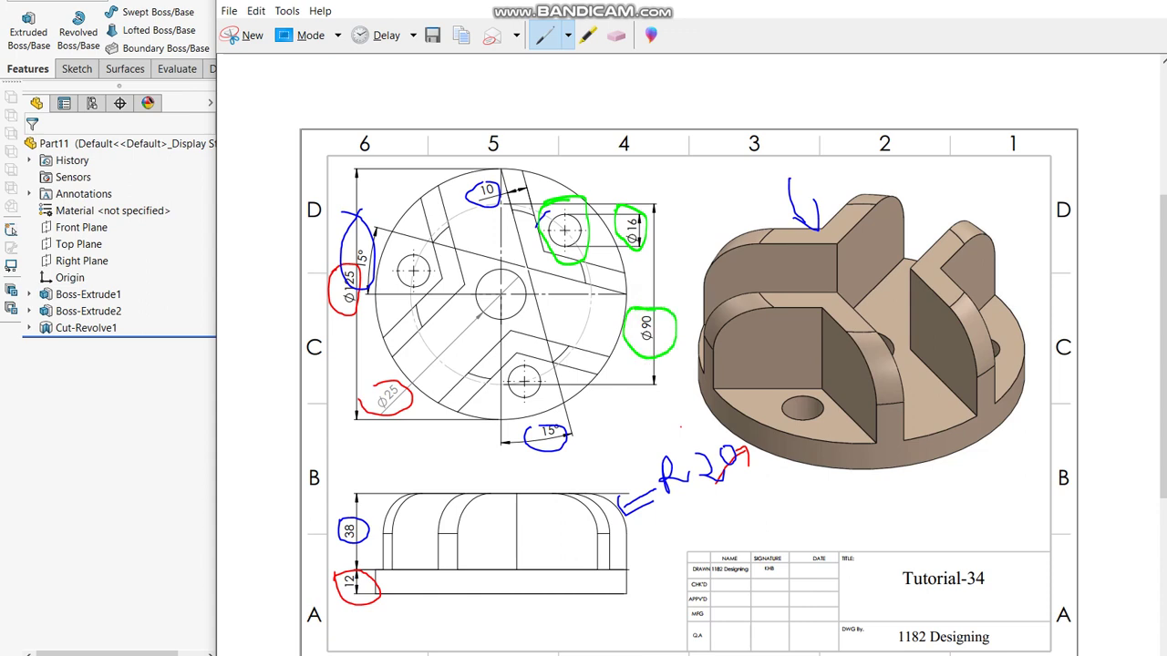
key("alt+Tab")
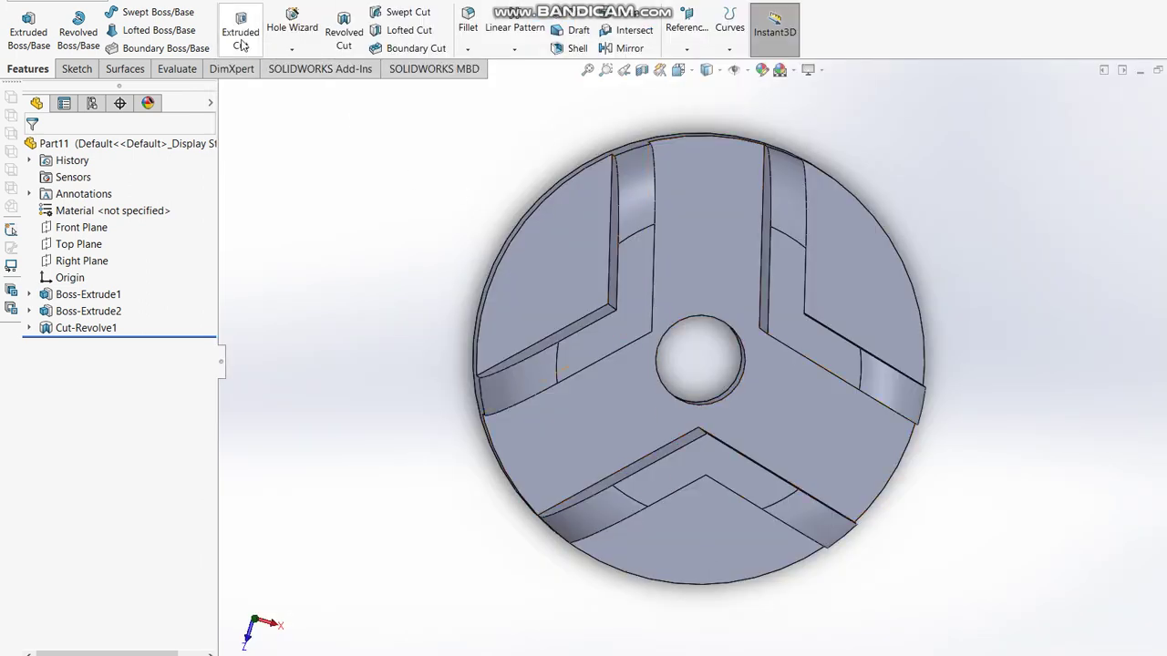
Step: Start an extruded-cut sketch on the disc's top face with a circle centred on the origin
left_click(242, 41)
left_click(573, 292)
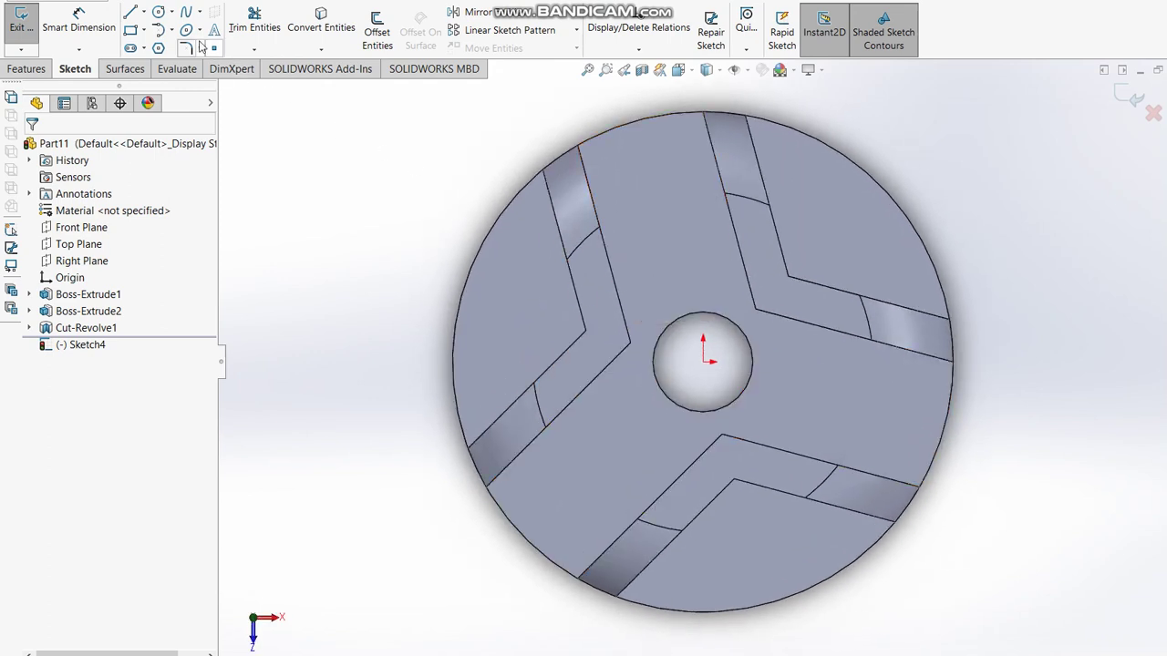
left_click(161, 12)
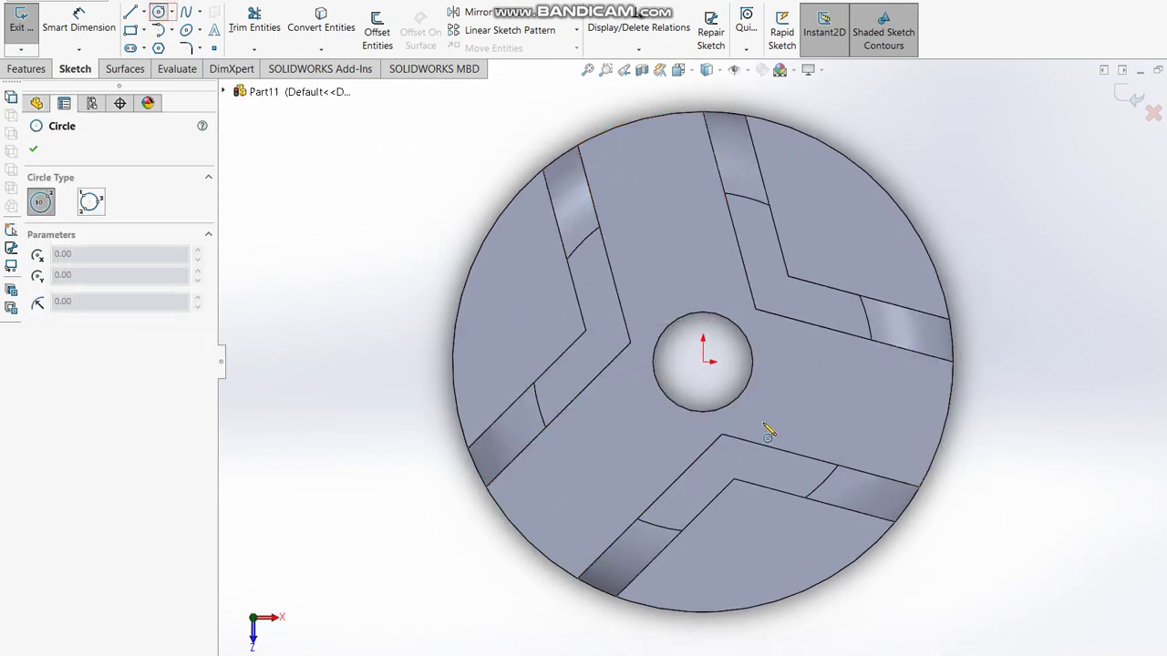
left_click(704, 361)
left_click(819, 230)
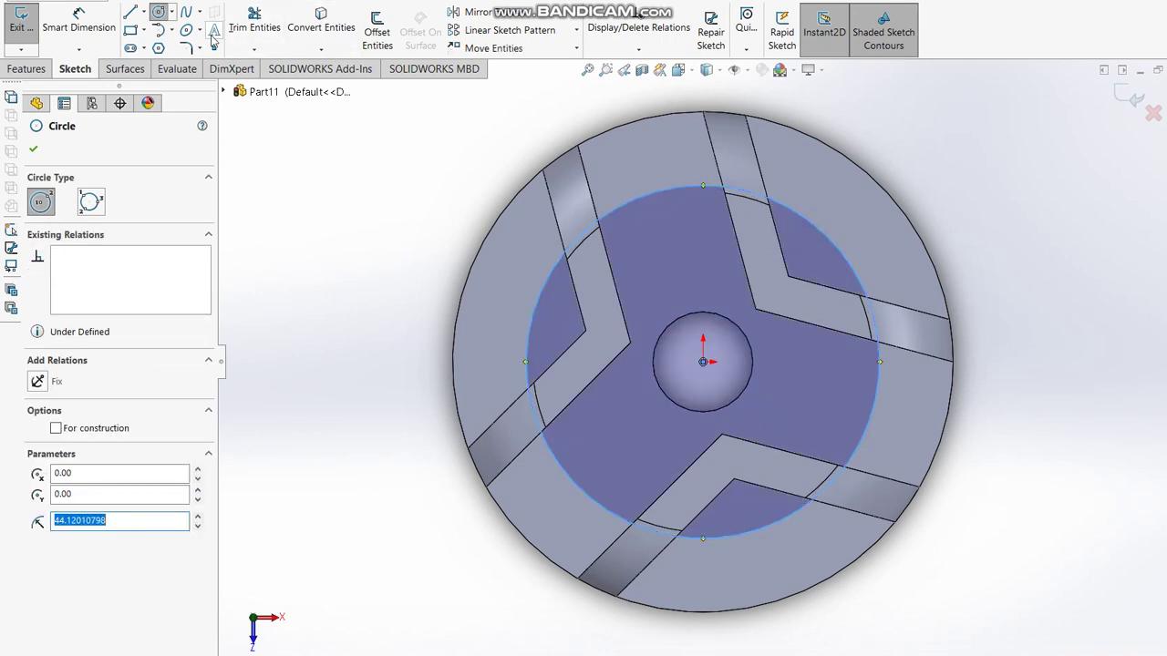
Step: Dimension the circle to Ø90 and convert it to construction geometry
left_click(79, 20)
left_click(847, 259)
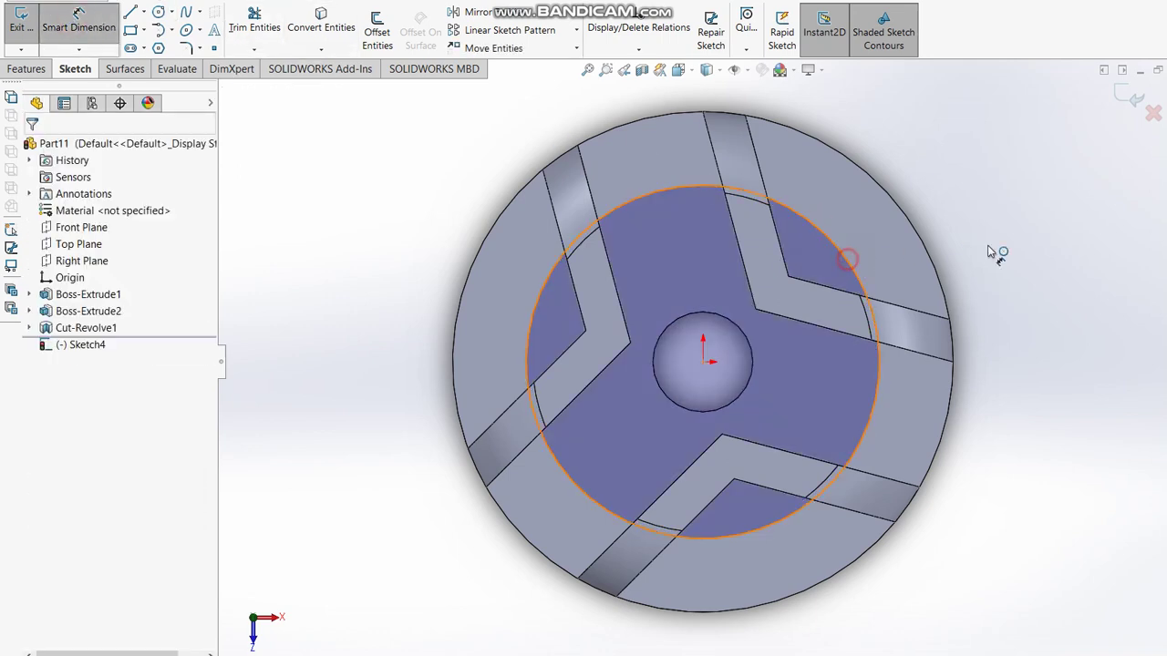
left_click(1044, 251)
type("90")
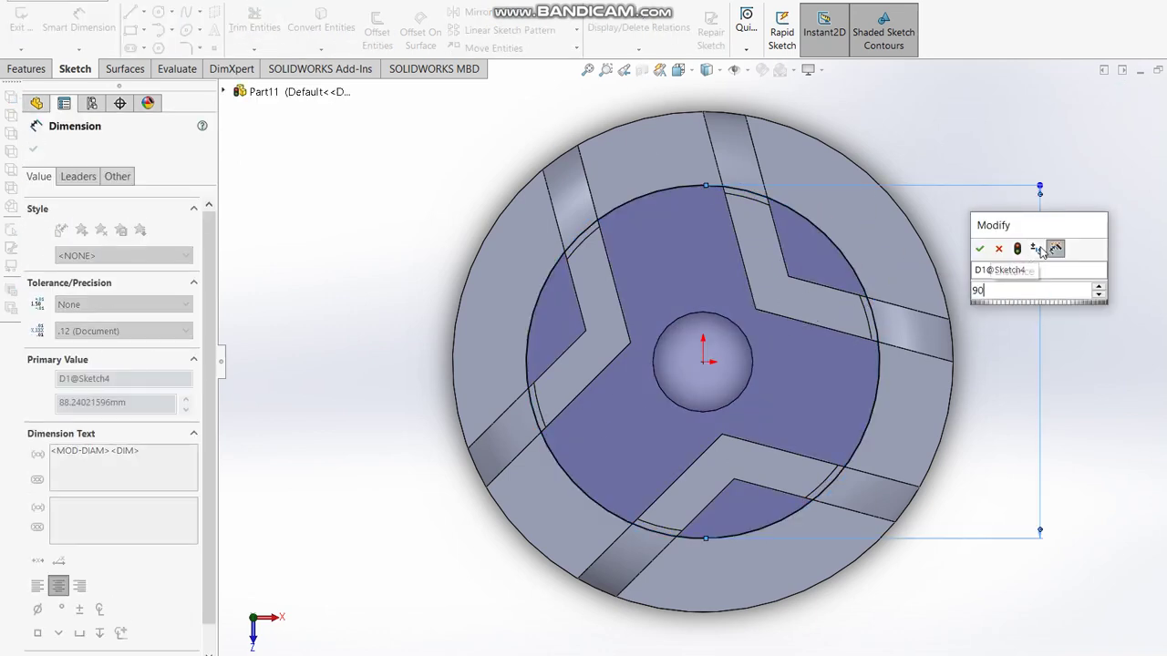
key("Return")
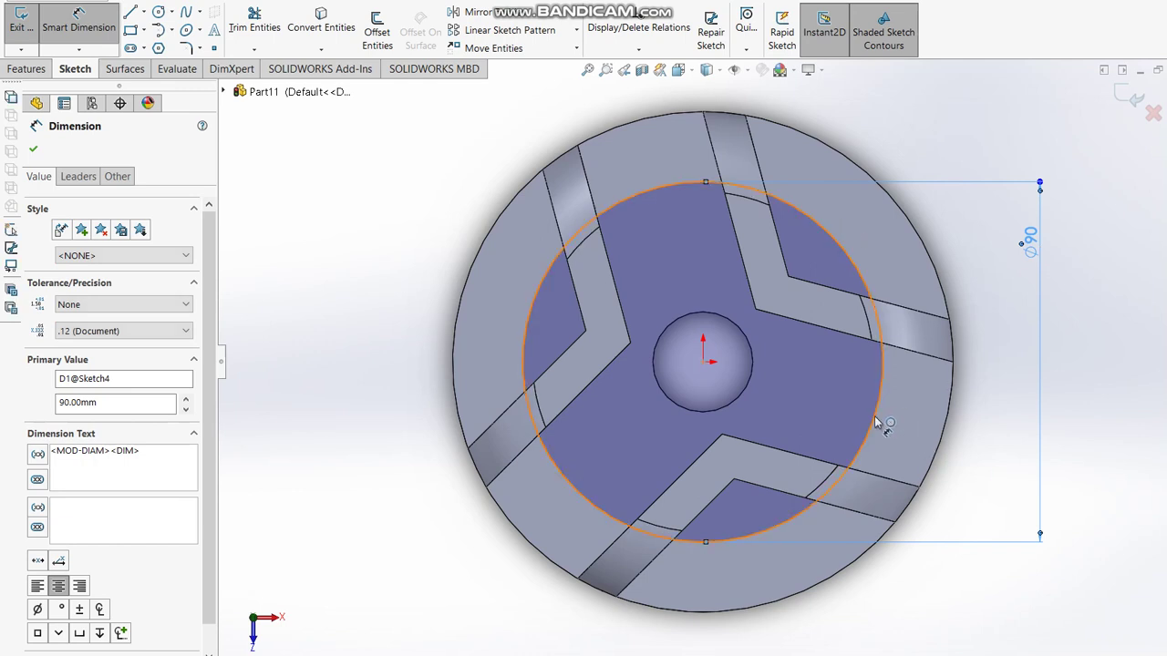
key("Escape")
left_click(872, 426)
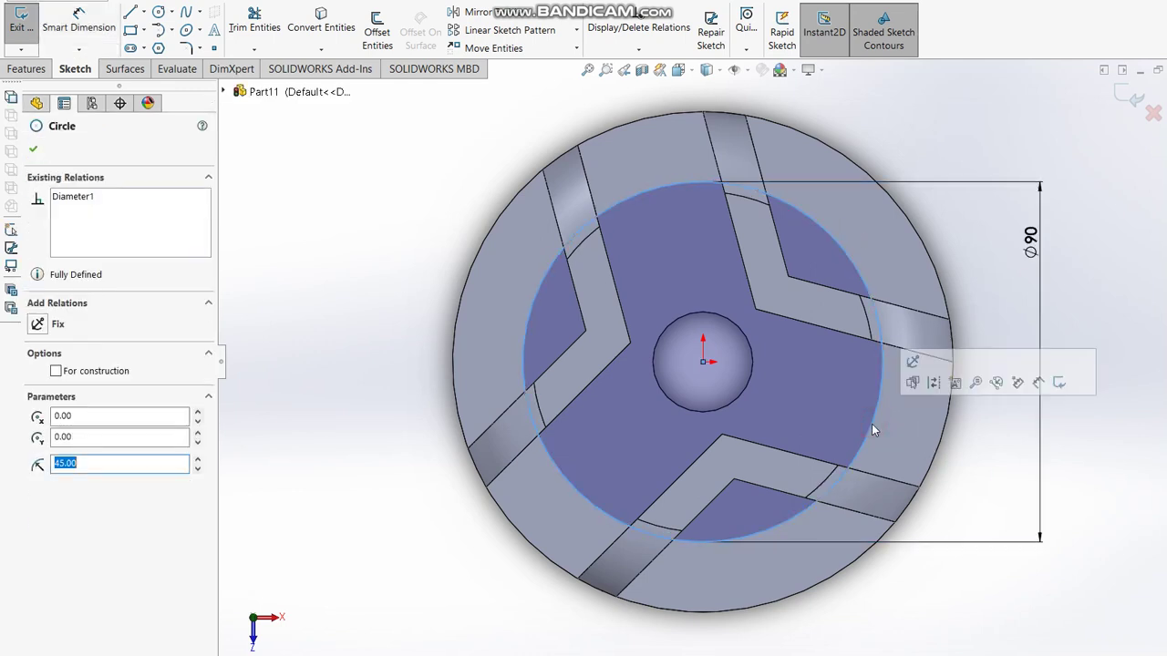
left_click(915, 383)
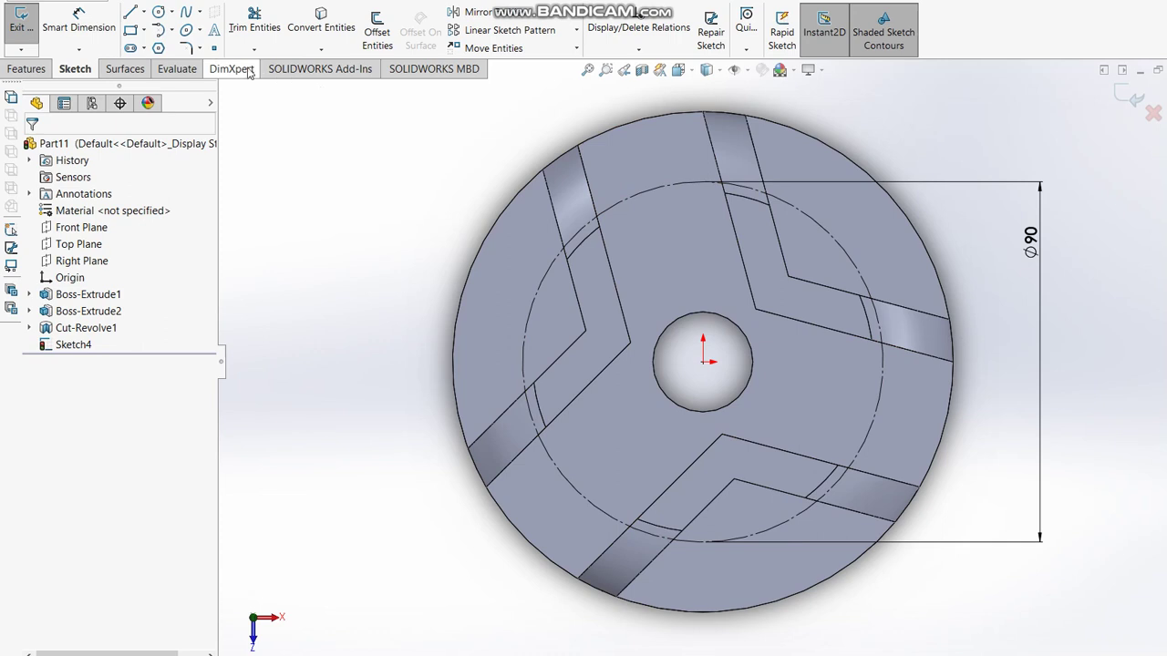
left_click(159, 13)
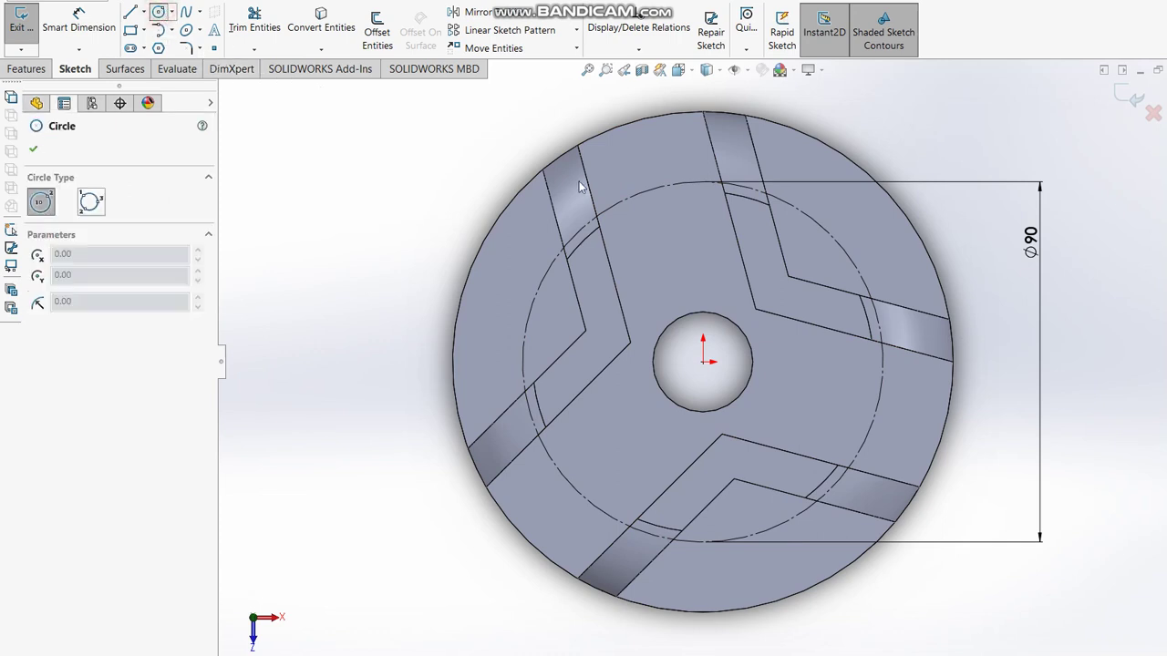
Step: Sketch a small circle on the Ø90 circle and a centreline from the origin to its centre
left_click(824, 229)
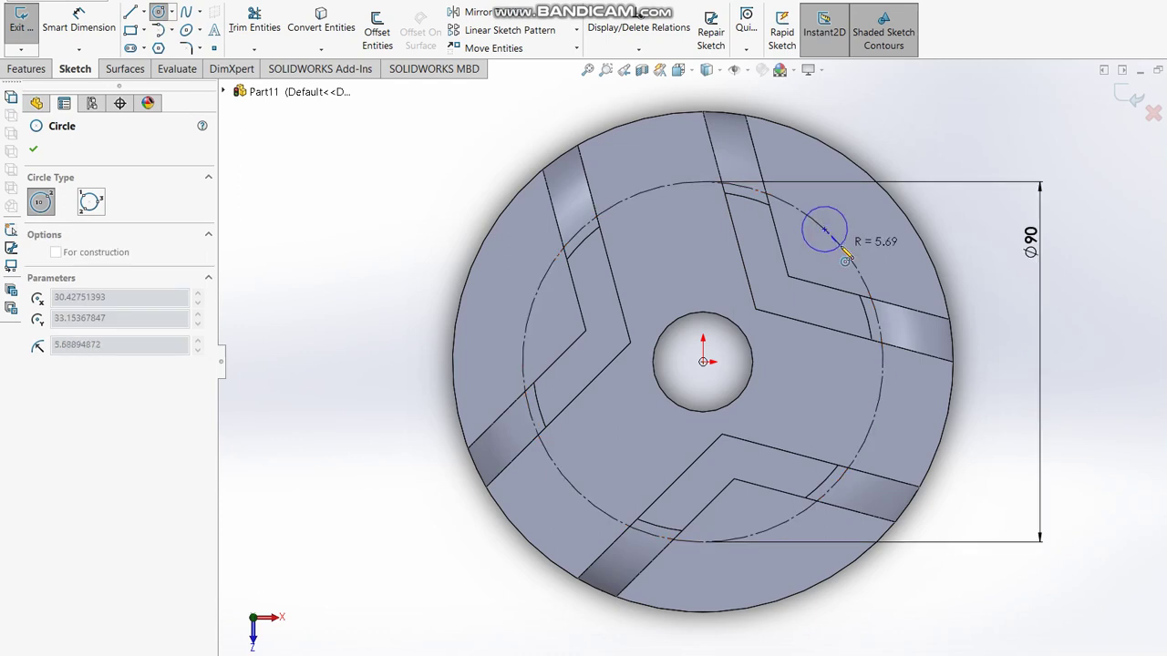
left_click(841, 244)
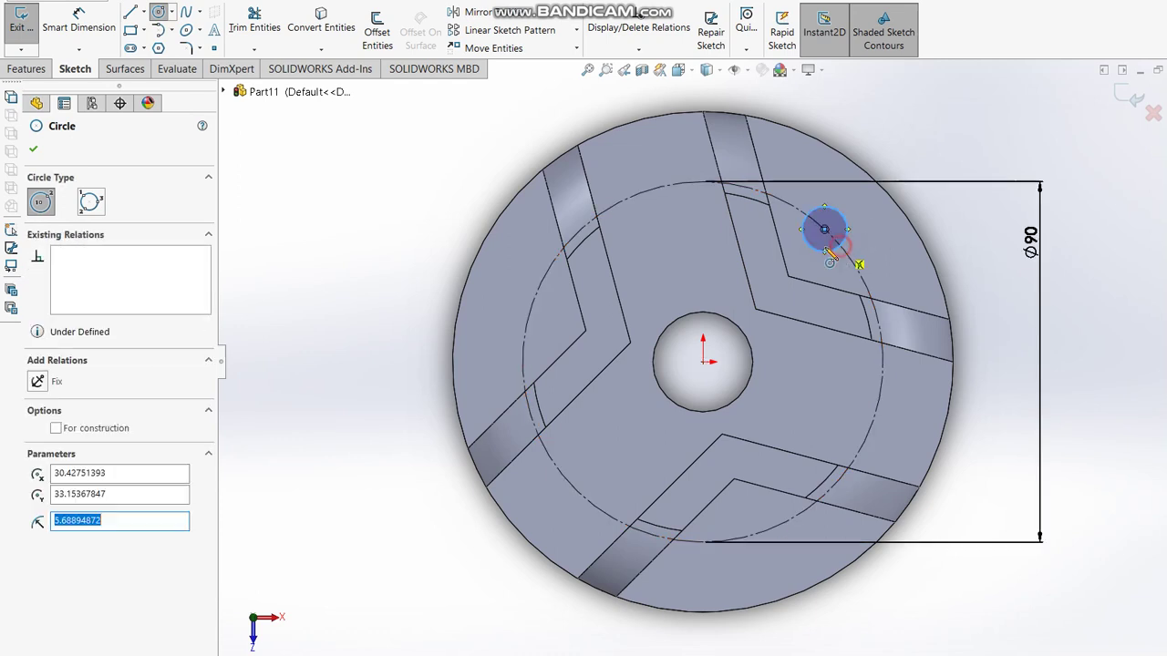
left_click(144, 13)
left_click(150, 49)
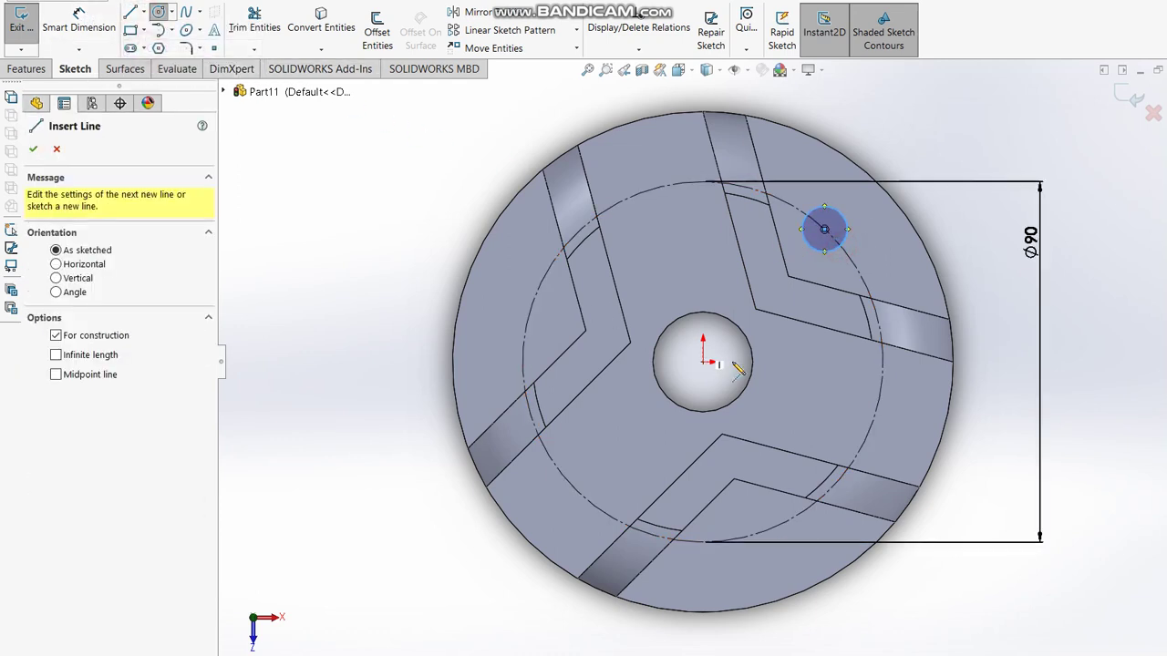
left_click(703, 362)
left_click(824, 229)
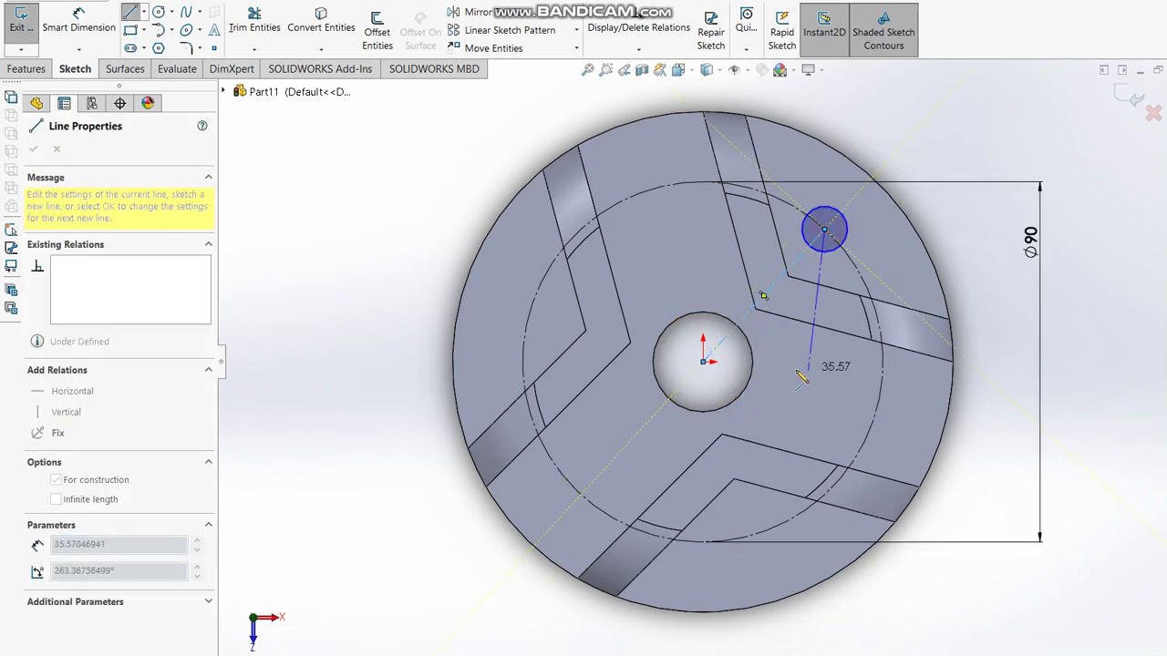
key("Escape")
Step: Add a horizontal centreline from the origin and dimension the angle between centrelines to 45°
left_click(143, 13)
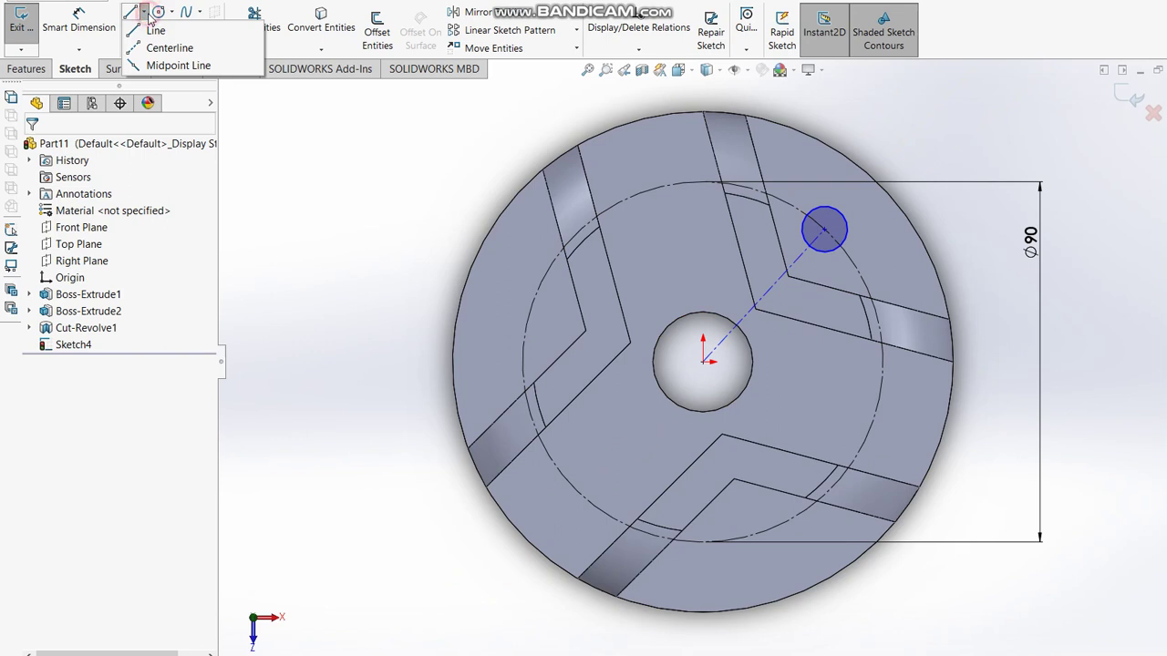
left_click(168, 50)
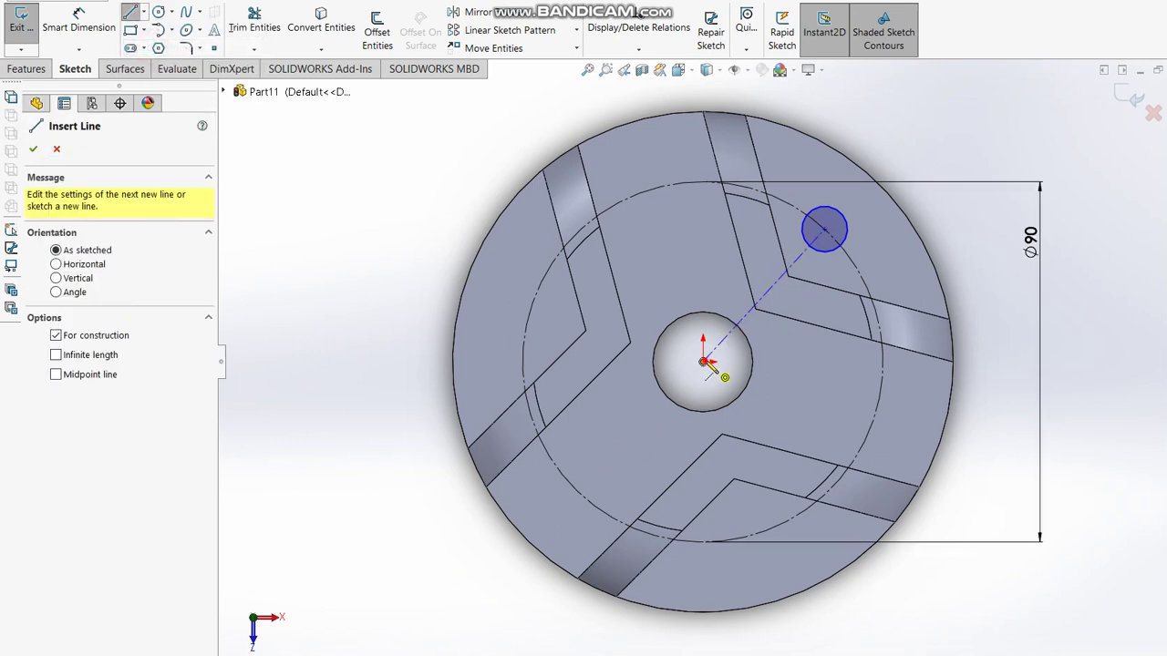
left_click(704, 361)
left_click(953, 362)
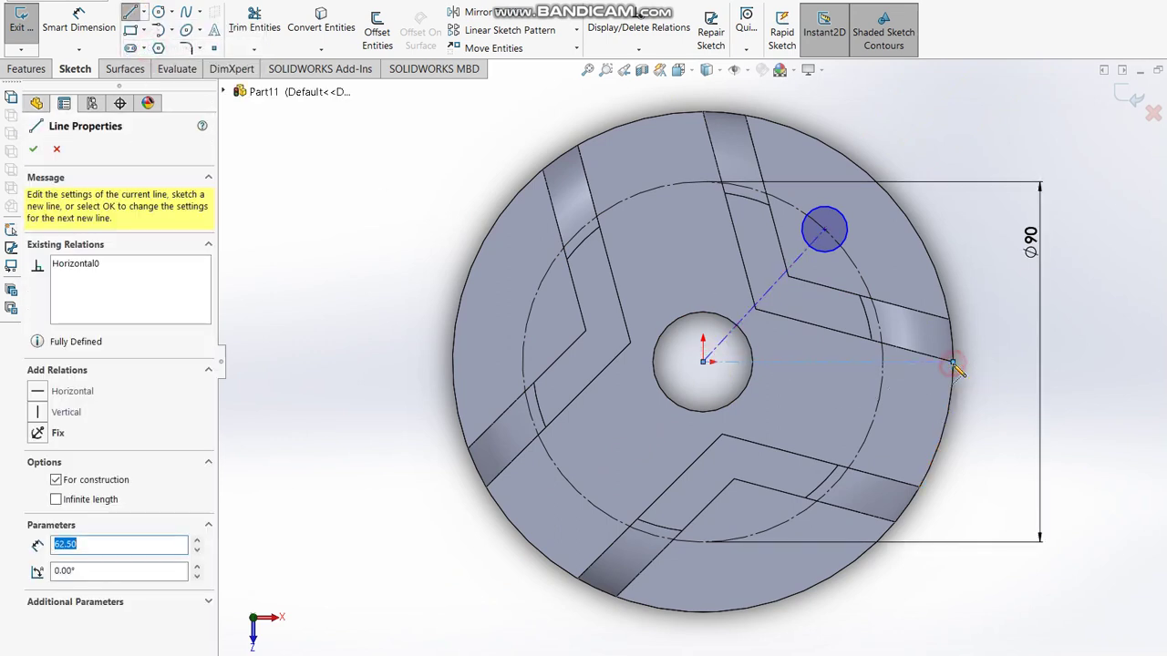
key("Escape")
key("Escape")
left_click(98, 23)
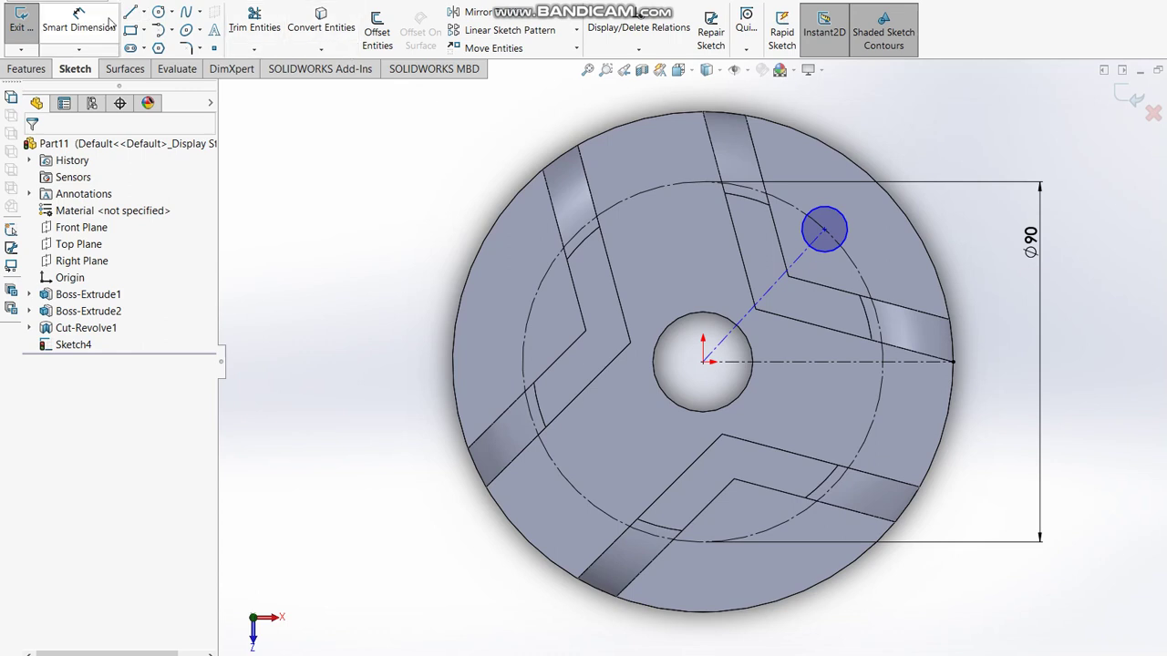
left_click(759, 363)
left_click(754, 305)
left_click(775, 339)
type("45")
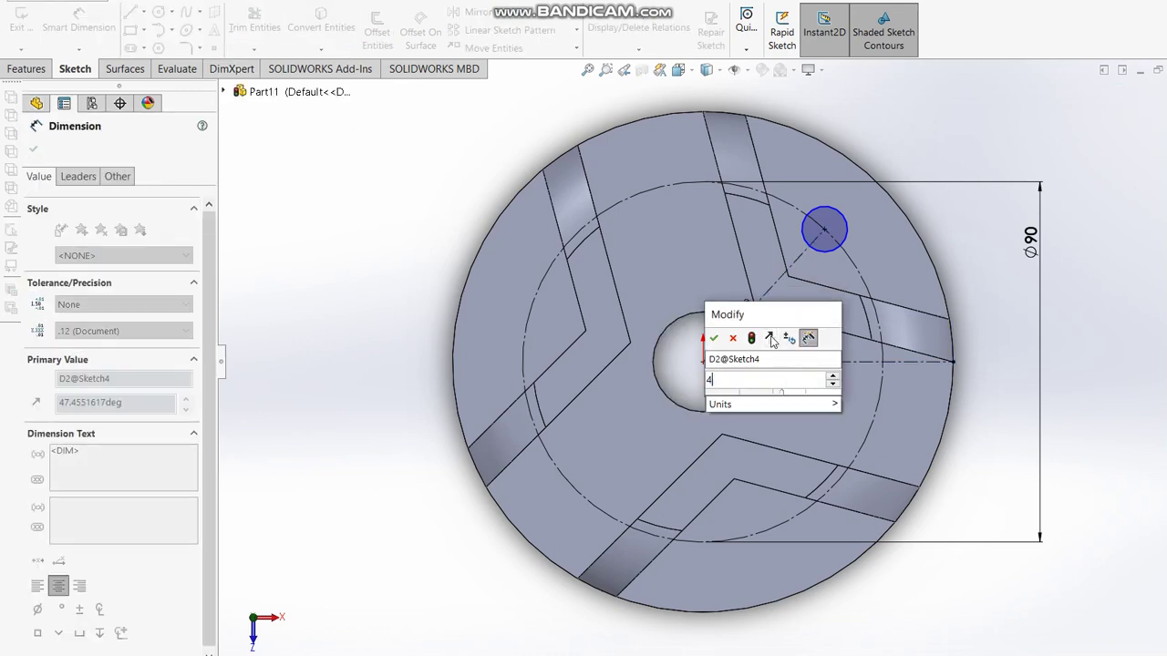
key("Return")
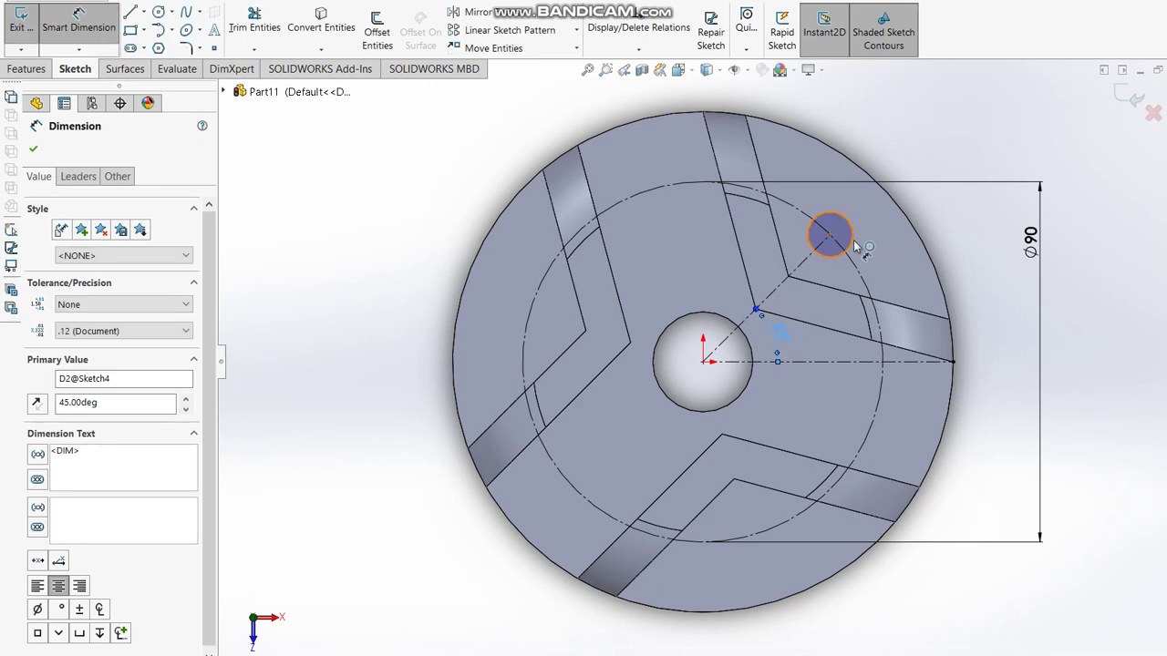
key("Escape")
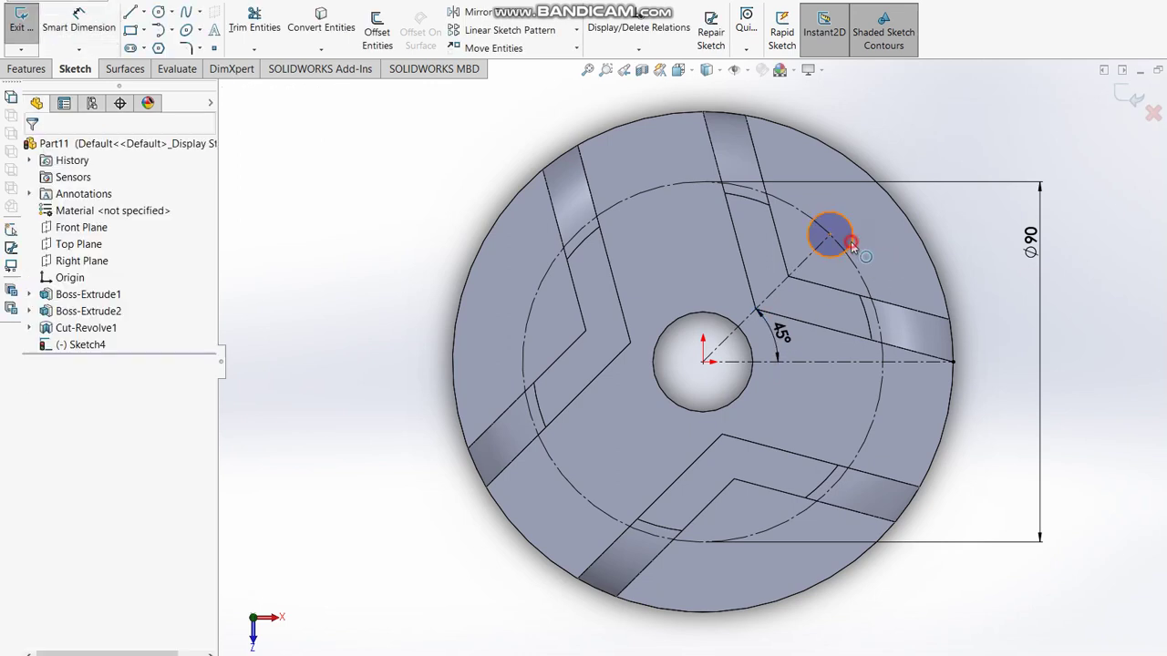
left_click(851, 245)
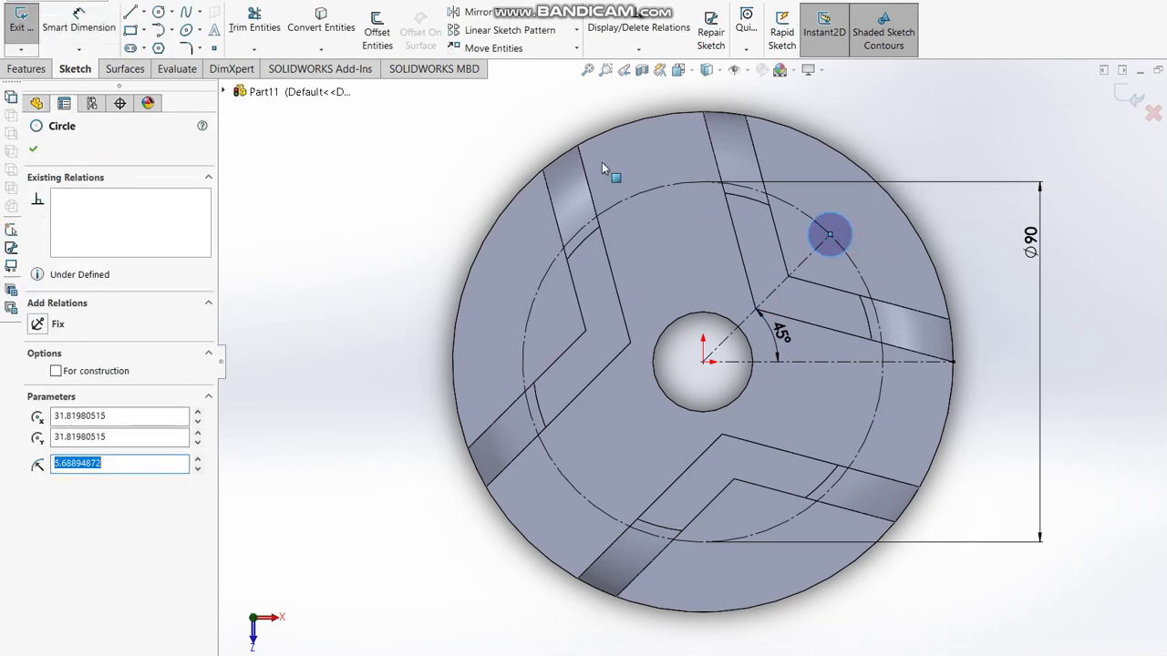
Step: Circular-pattern the small circle into three evenly spaced instances around the disc centre
left_click(575, 31)
left_click(554, 66)
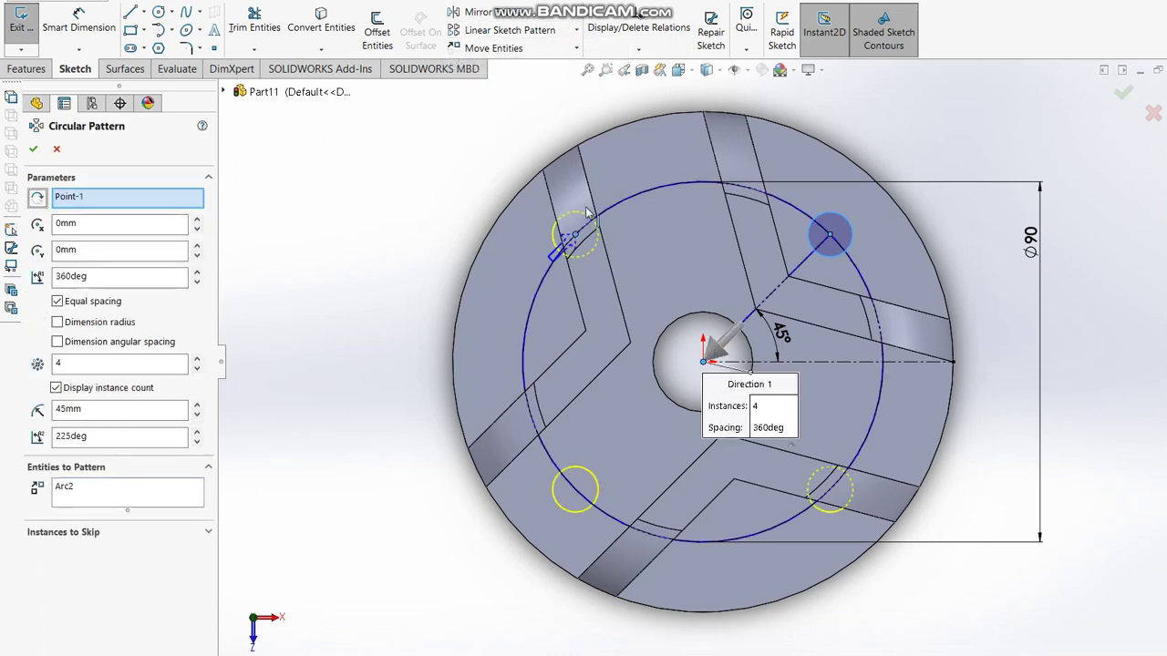
double_click(83, 363)
type("3")
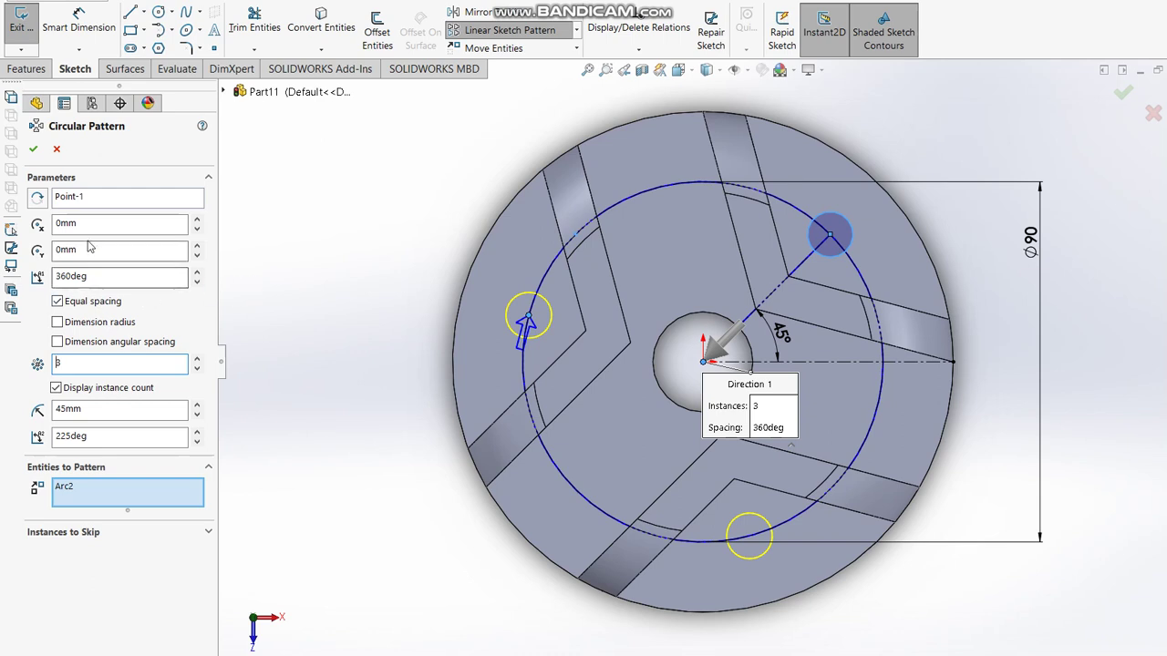
left_click(33, 150)
Step: Dimension the small circle's diameter to 16 mm after checking the reference drawing
left_click(79, 18)
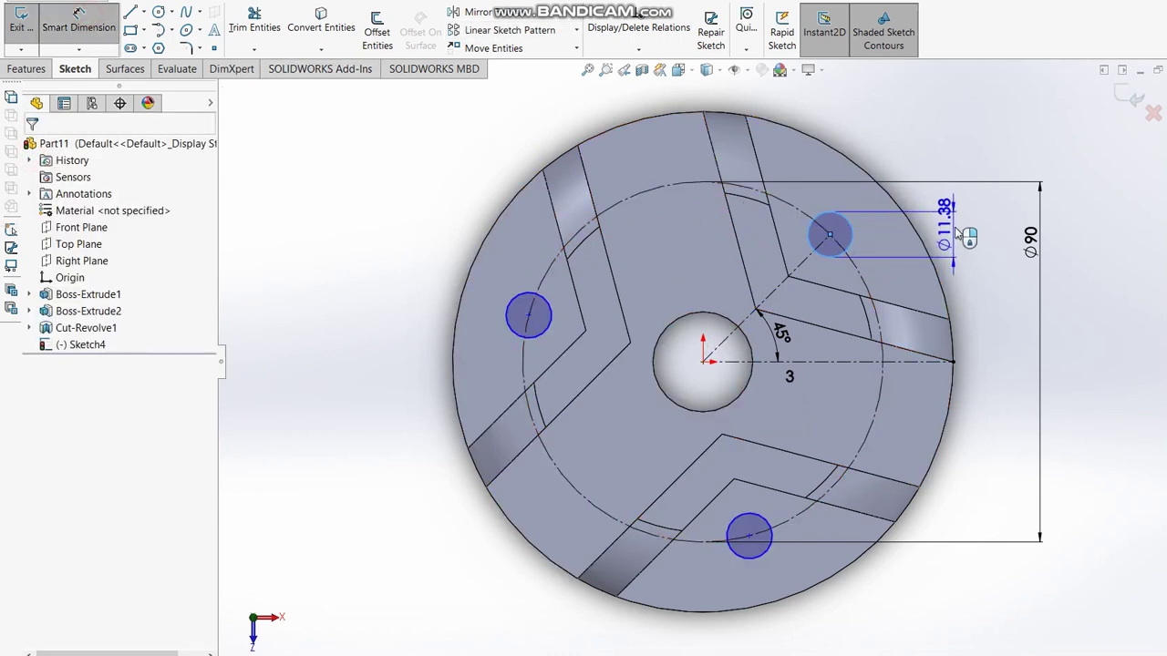
left_click(954, 229)
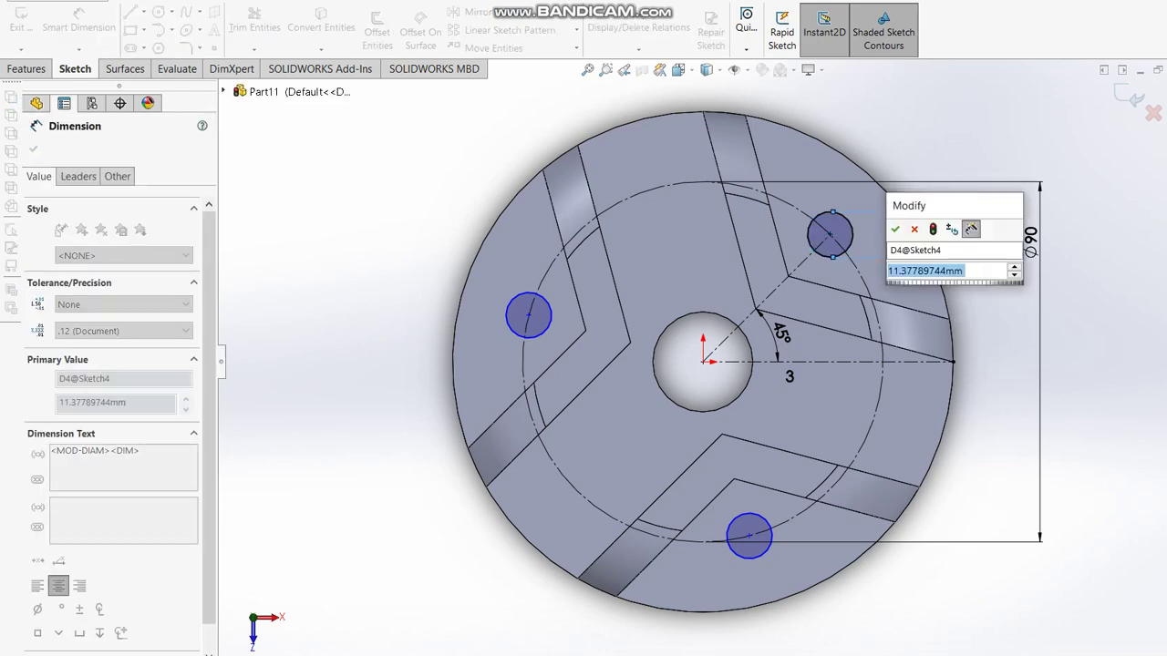
key("alt+Tab")
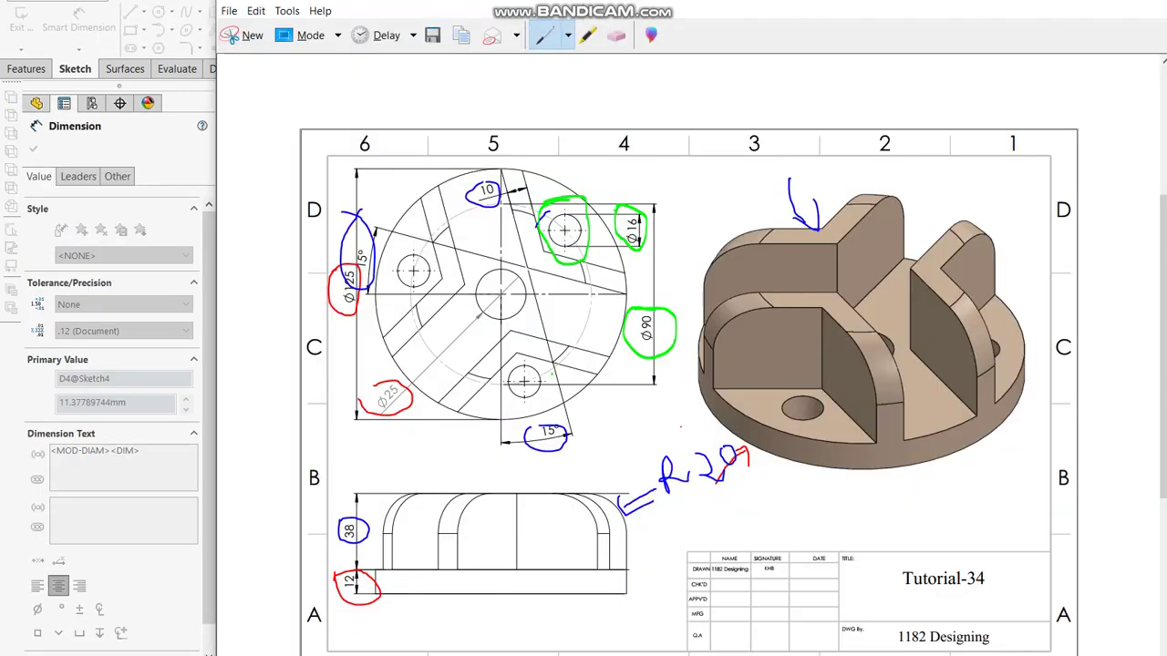
left_click(155, 168)
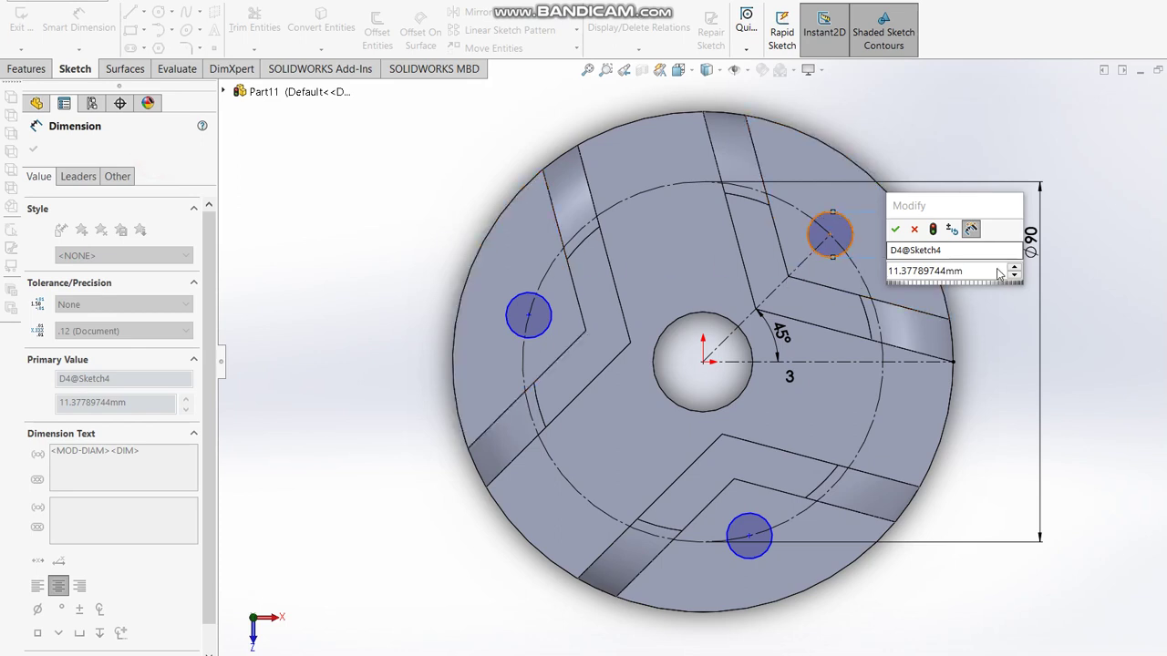
left_click(980, 270)
type("16")
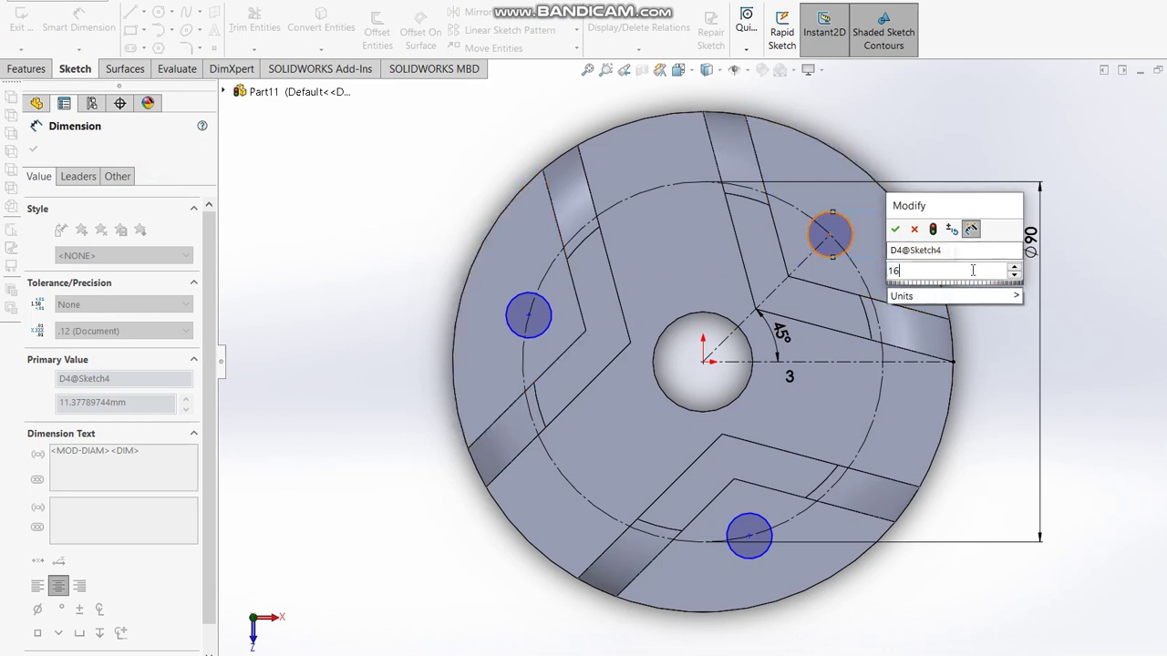
key("Return")
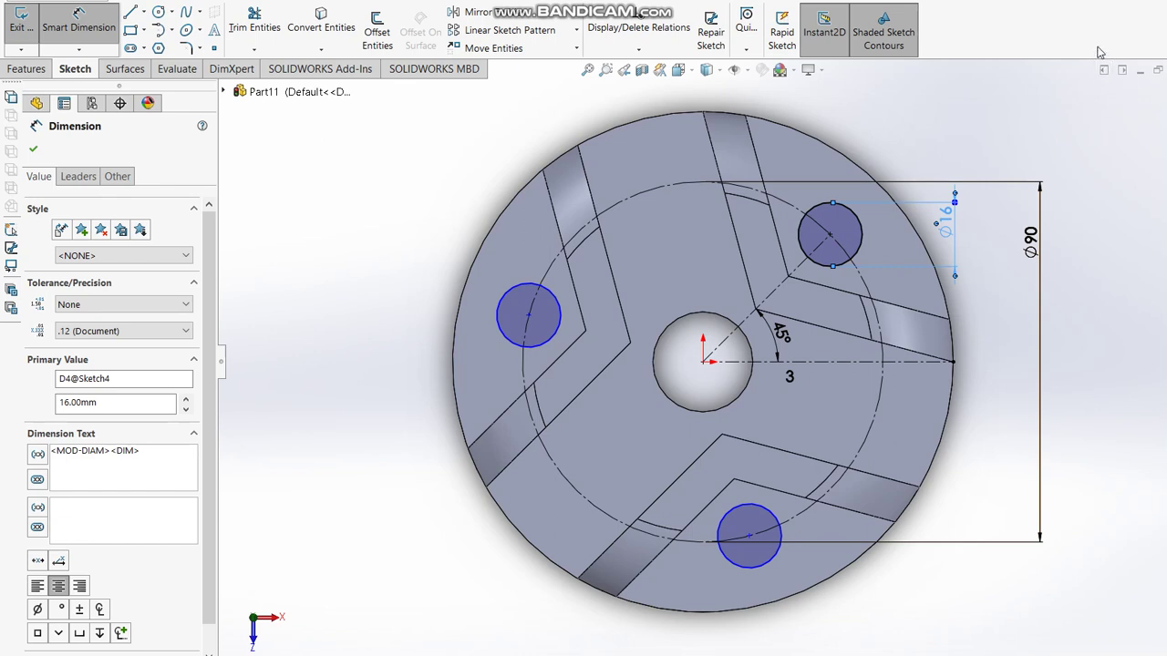
left_click(33, 149)
Step: Extrude-cut the three Ø16 holes Up To Surface at the disc's far face, creating Cut-Extrude1
left_click(1135, 90)
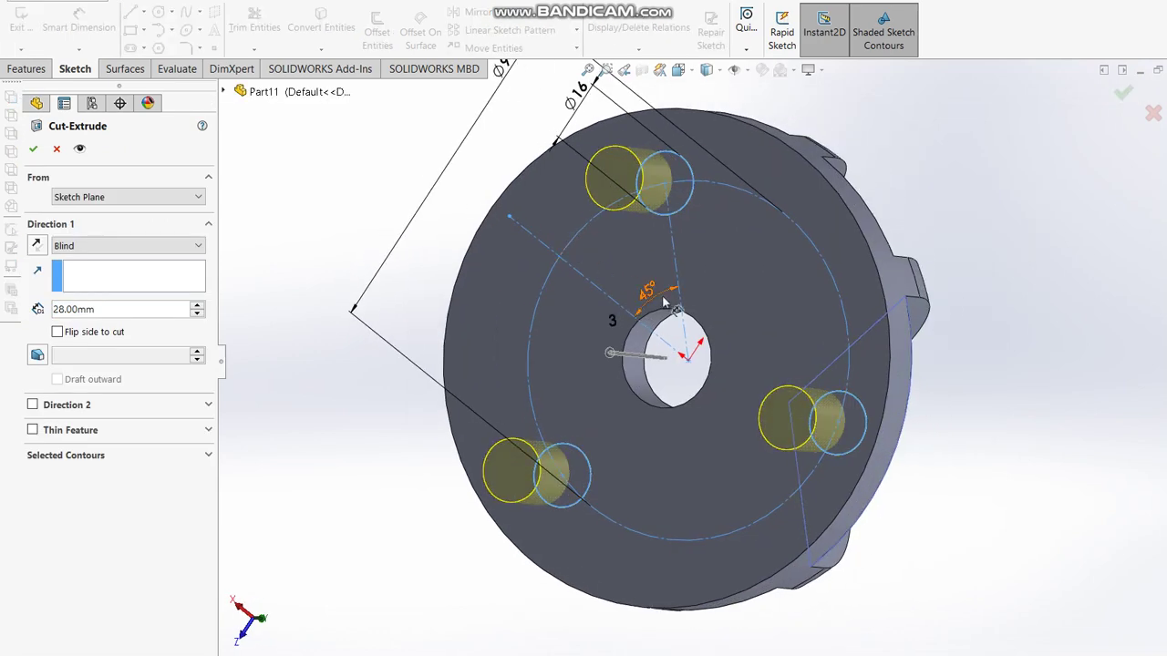
left_click(82, 248)
left_click(83, 320)
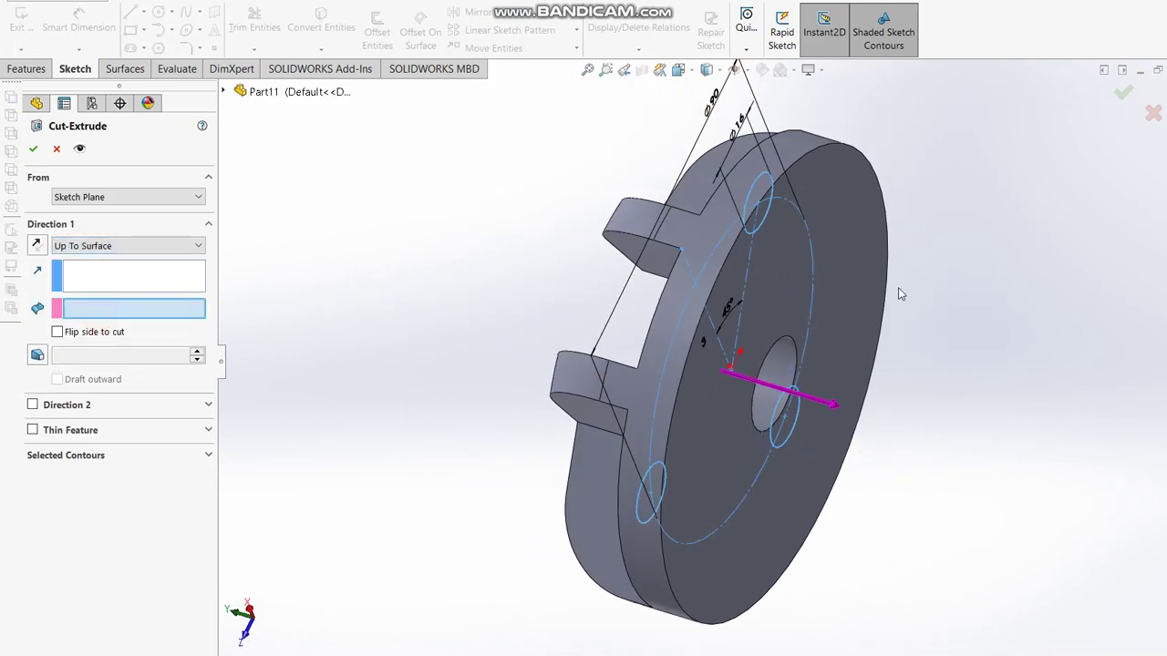
left_click(867, 293)
left_click(1123, 94)
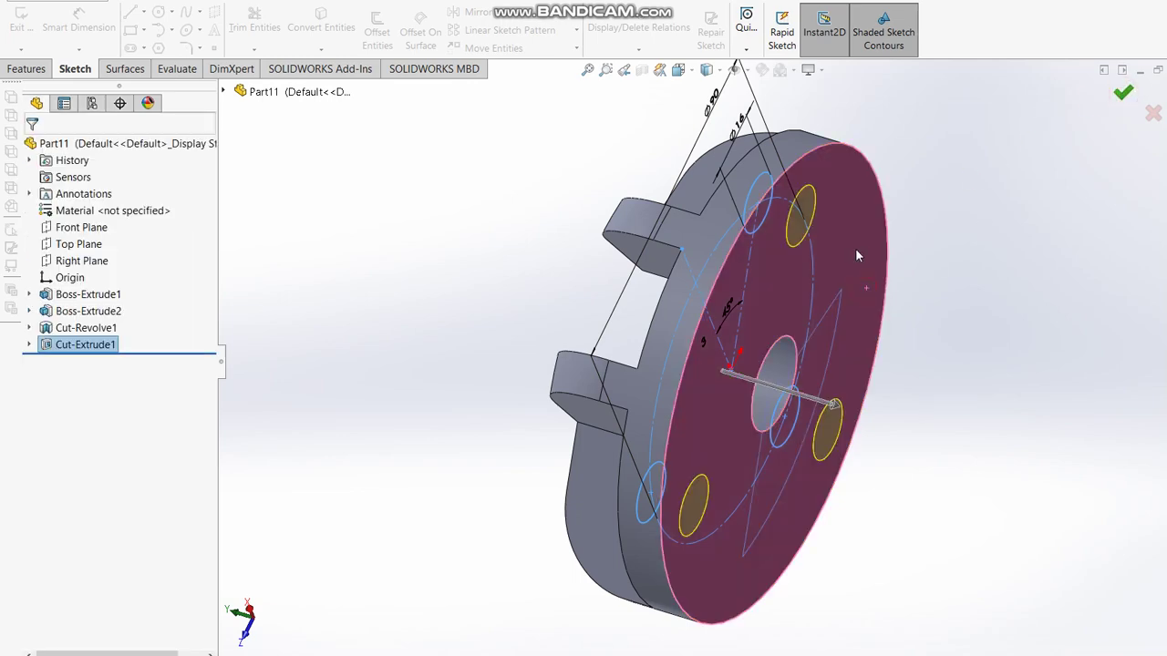
middle_click_drag(855, 248, 1010, 237)
left_click(1010, 237)
mouse_move(931, 401)
middle_mouse_down()
mouse_move(797, 363)
mouse_move(846, 371)
middle_mouse_up()
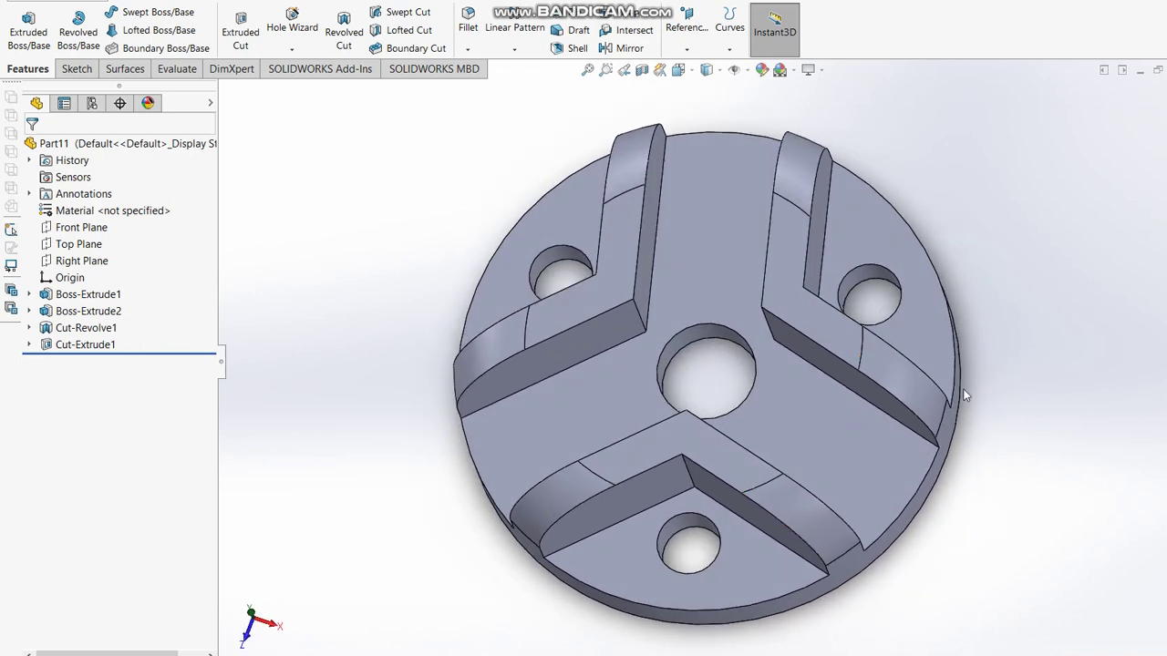
key("alt+Tab")
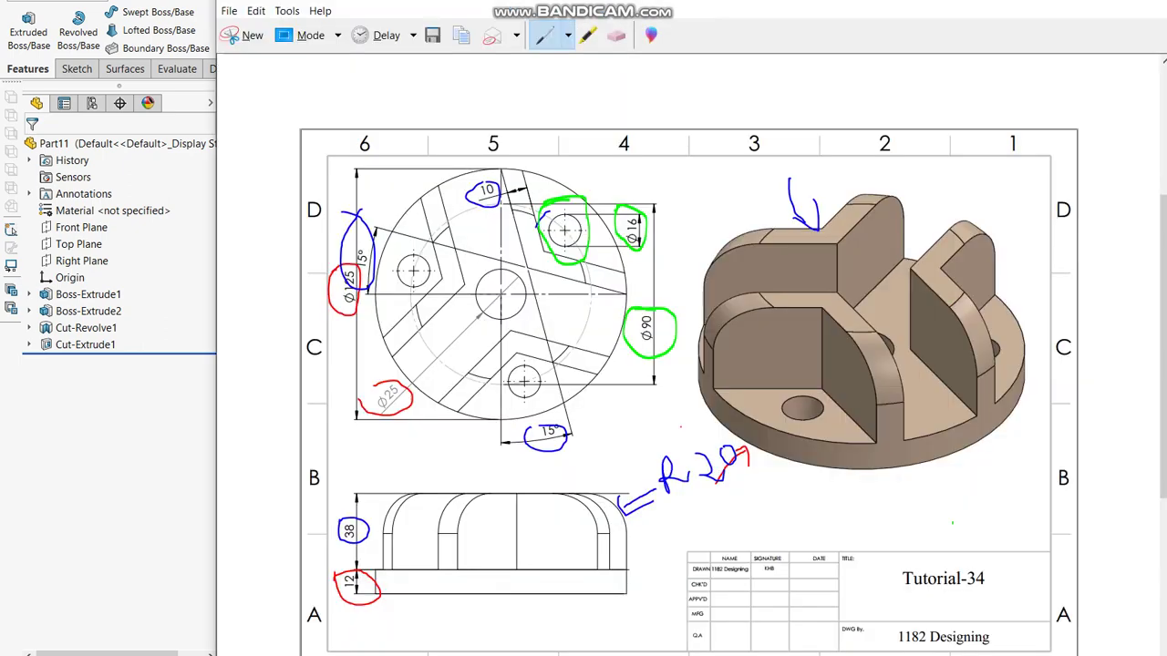
mouse_move(729, 195)
left_mouse_down()
mouse_move(715, 470)
mouse_move(1050, 401)
mouse_move(920, 208)
left_mouse_up()
left_click_drag(766, 183, 729, 195)
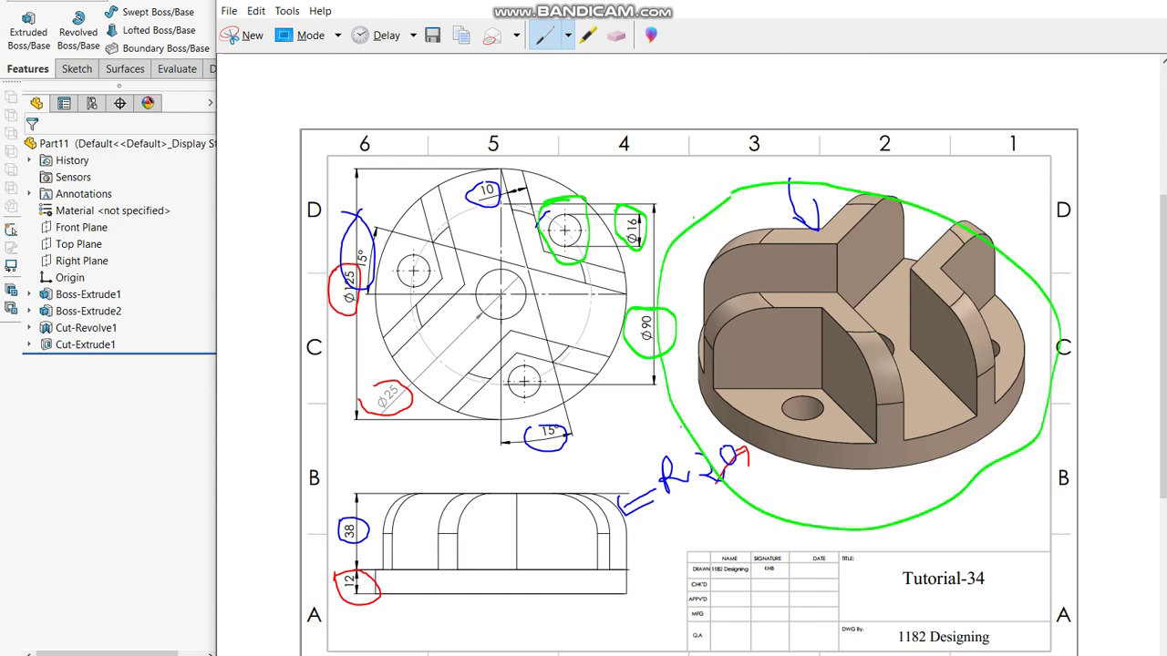
left_click(146, 471)
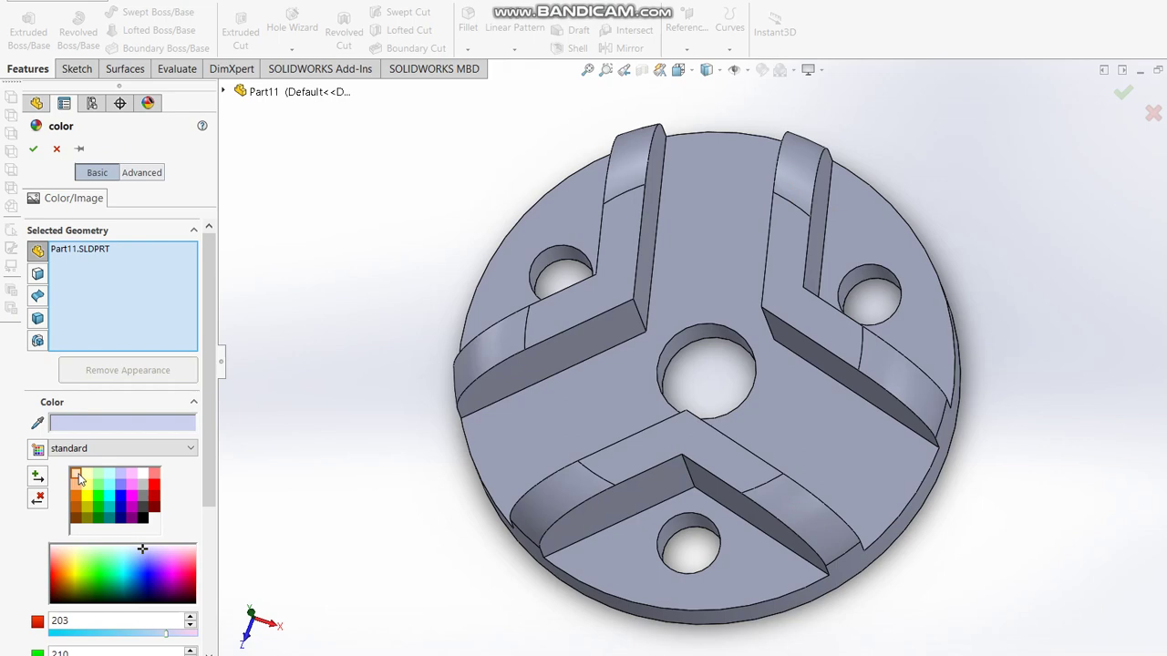
Step: Apply the top-left light tan palette swatch as the whole part's appearance
left_click(76, 475)
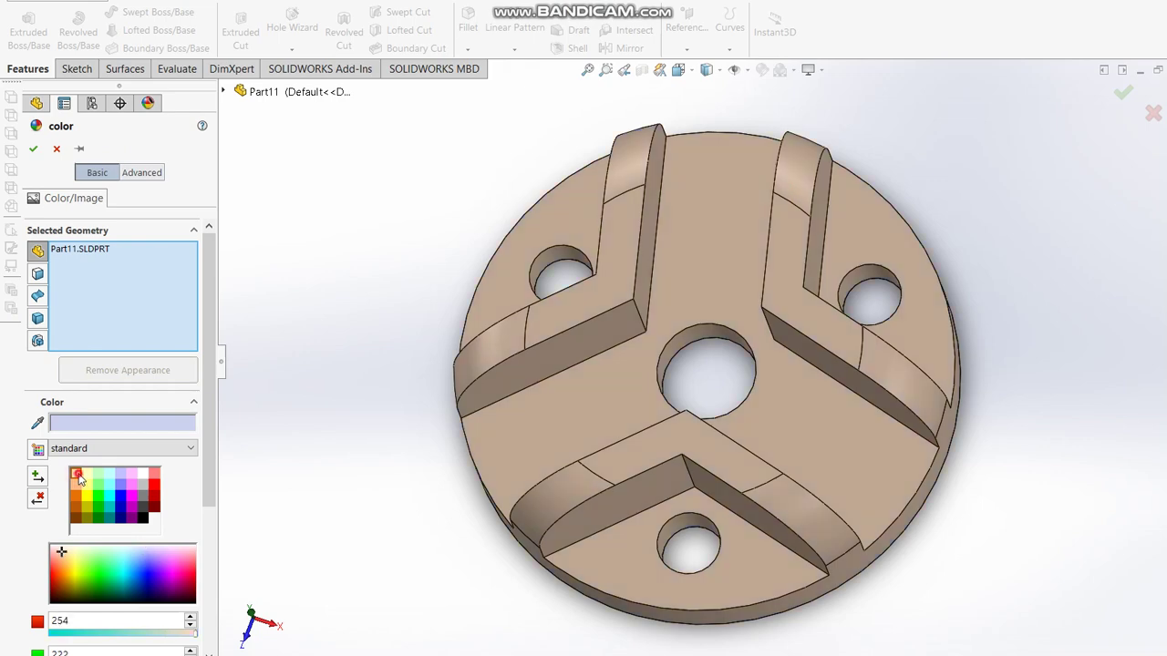
left_click(1123, 92)
mouse_move(766, 333)
middle_mouse_down()
mouse_move(846, 216)
mouse_move(943, 395)
mouse_move(831, 290)
mouse_move(672, 202)
mouse_move(740, 492)
mouse_move(615, 422)
mouse_move(734, 386)
mouse_move(721, 462)
middle_mouse_up()
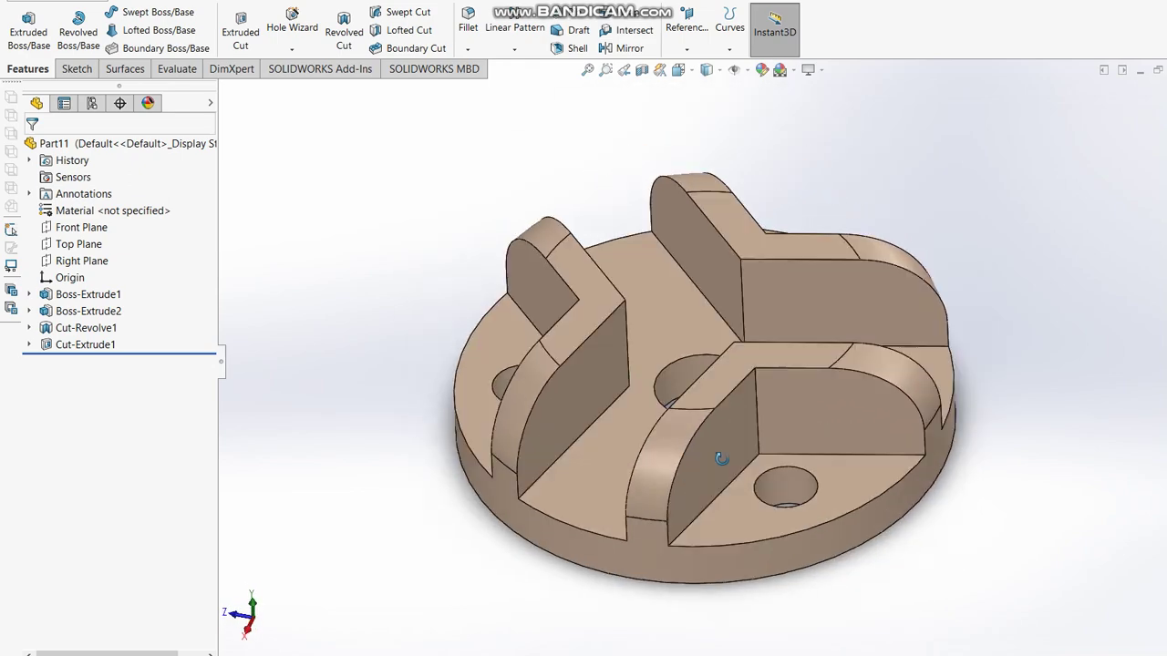